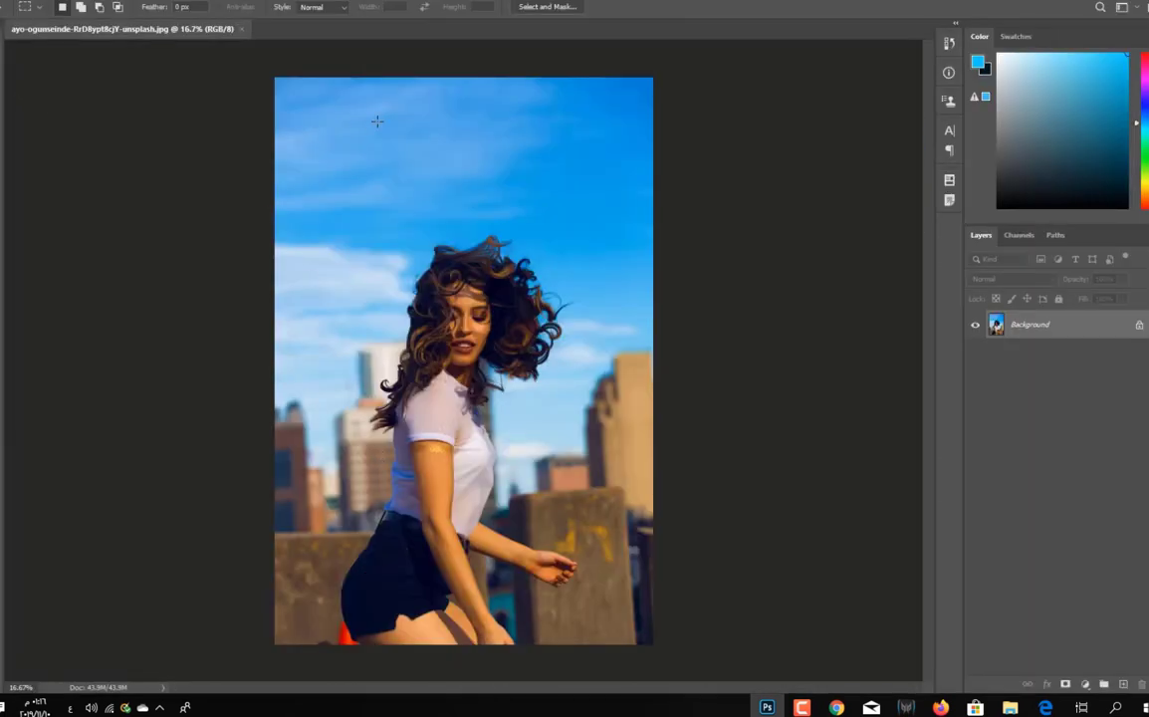
# Fill a rectangular area of the sky with the background colour and save the photo as a cloud document under its existing name
pyautogui.moveTo(377, 121); pyautogui.dragTo(493, 169)
pyautogui.hotkey('ctrl', 'BackSpace')
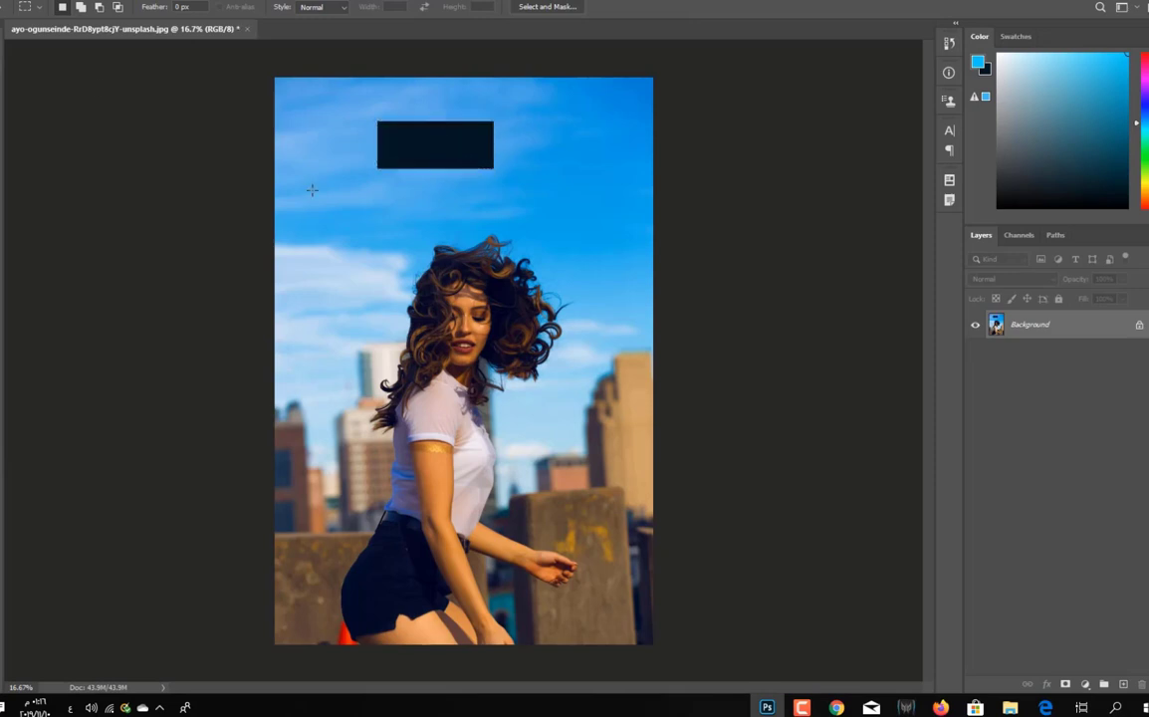
pyautogui.click(24, 0)
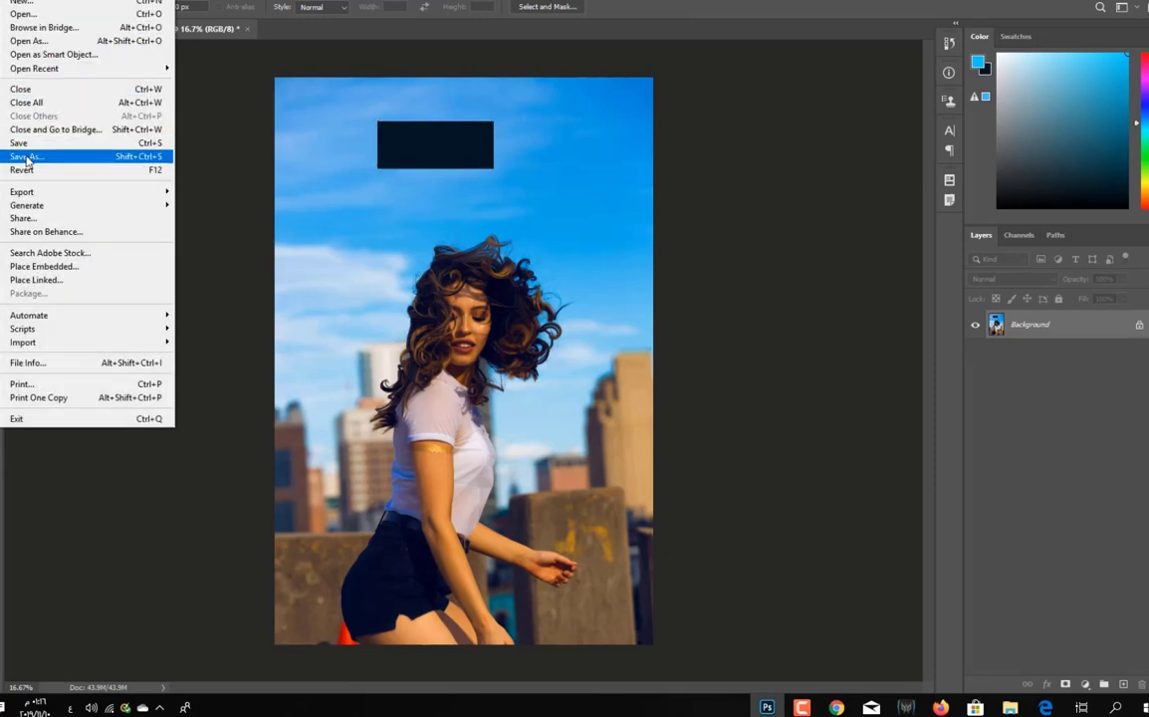
pyautogui.click(31, 157)
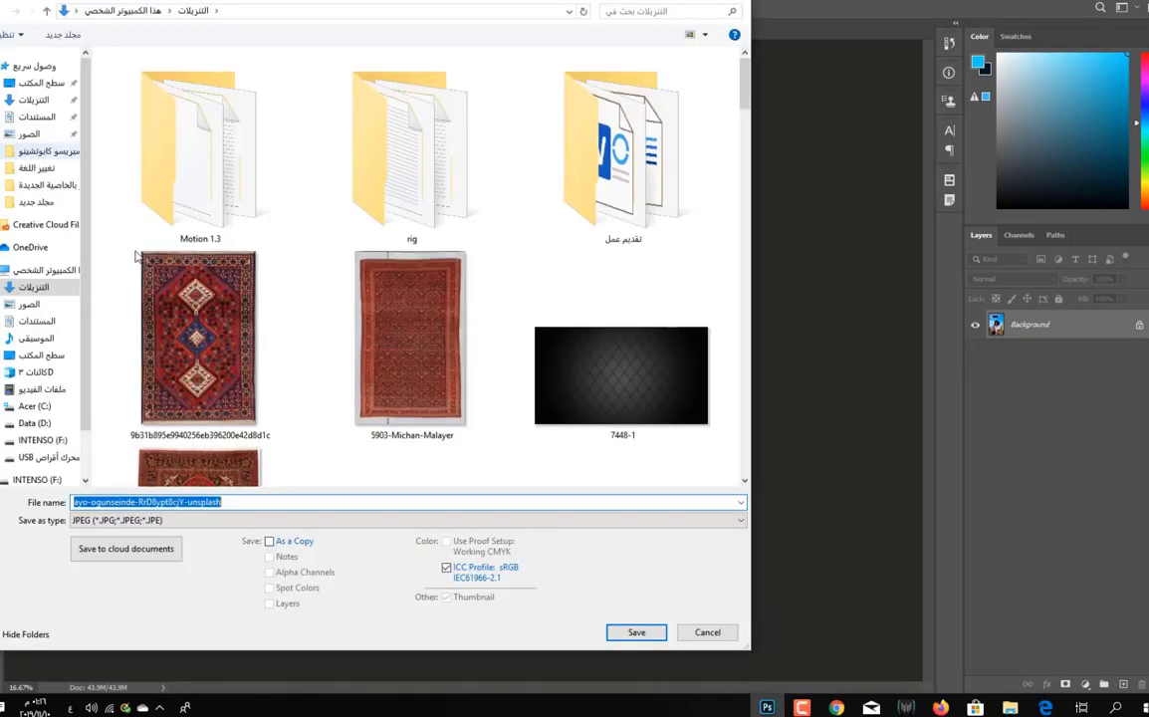
pyautogui.click(249, 11)
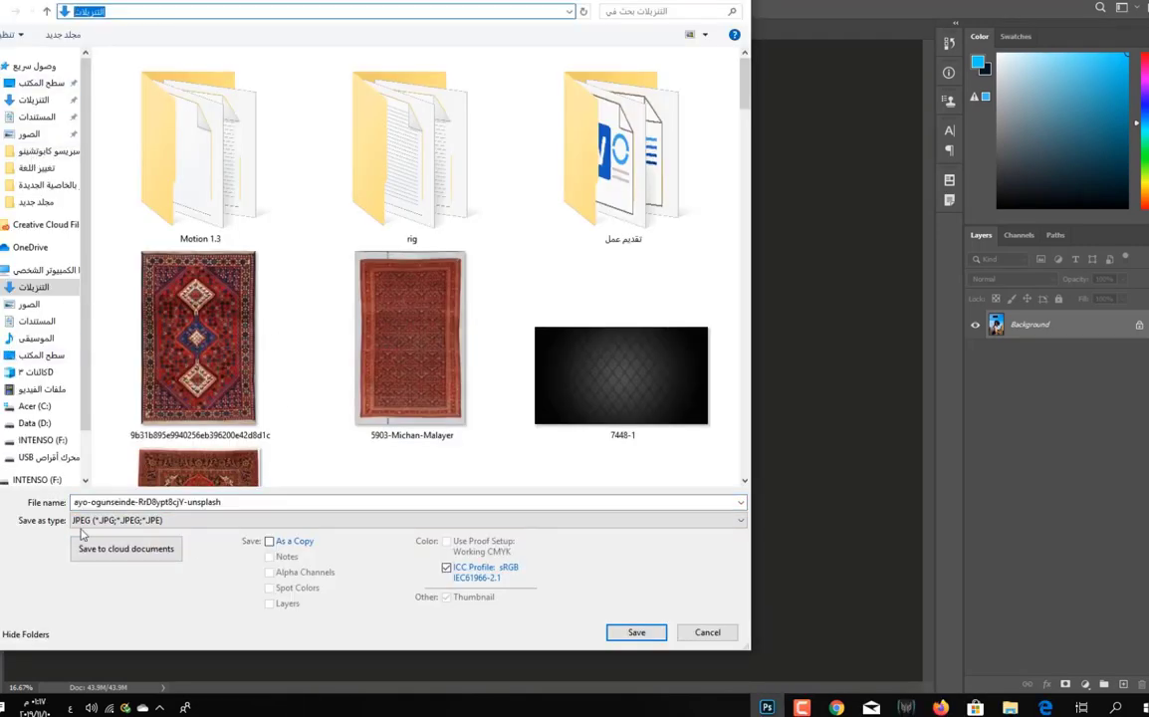
pyautogui.click(129, 556)
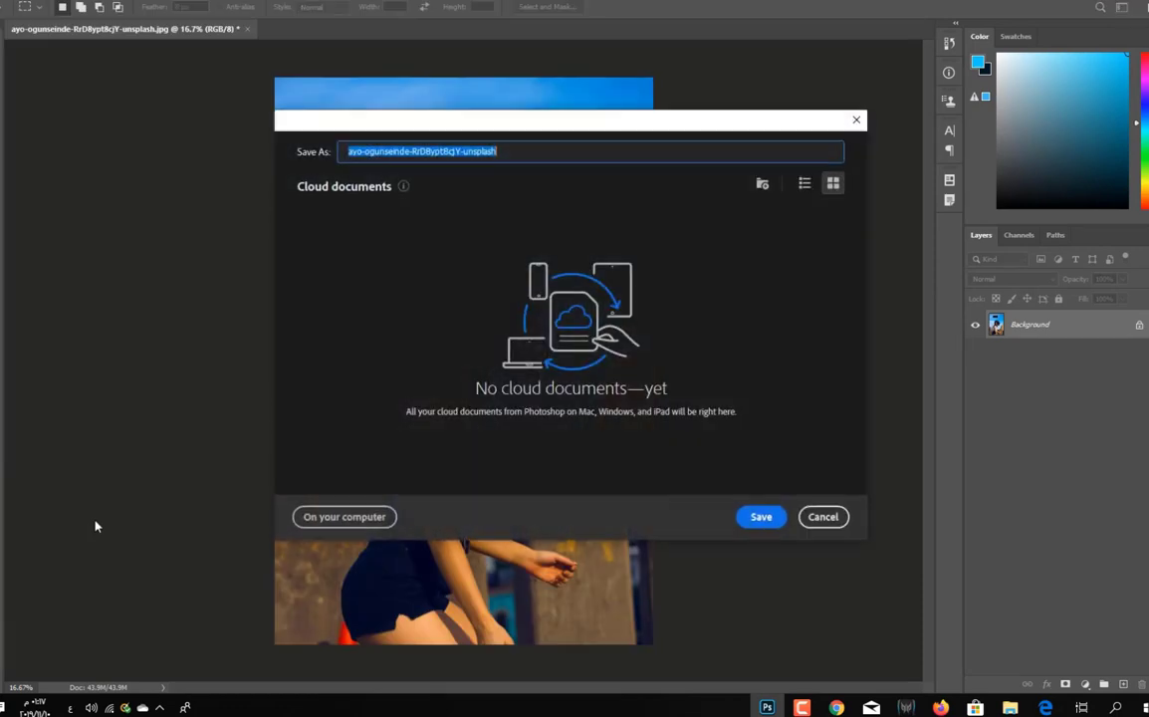
pyautogui.click(757, 516)
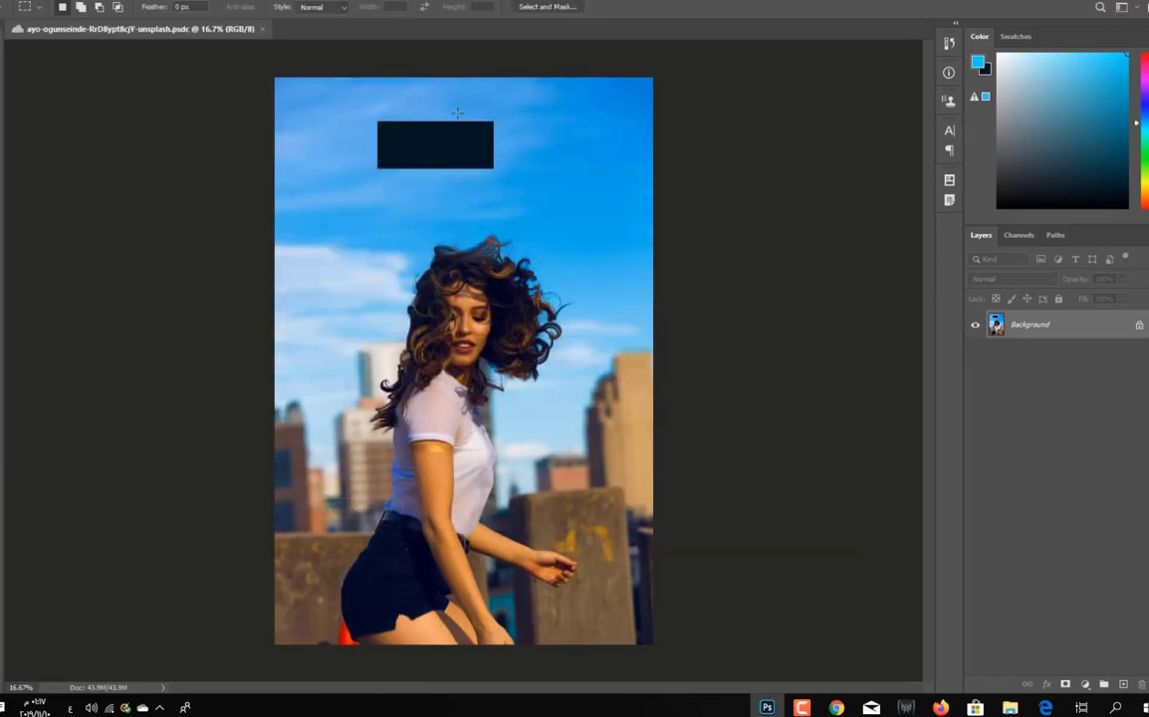
# Close the saved photo and reopen it from the cloud documents
pyautogui.click(263, 31)
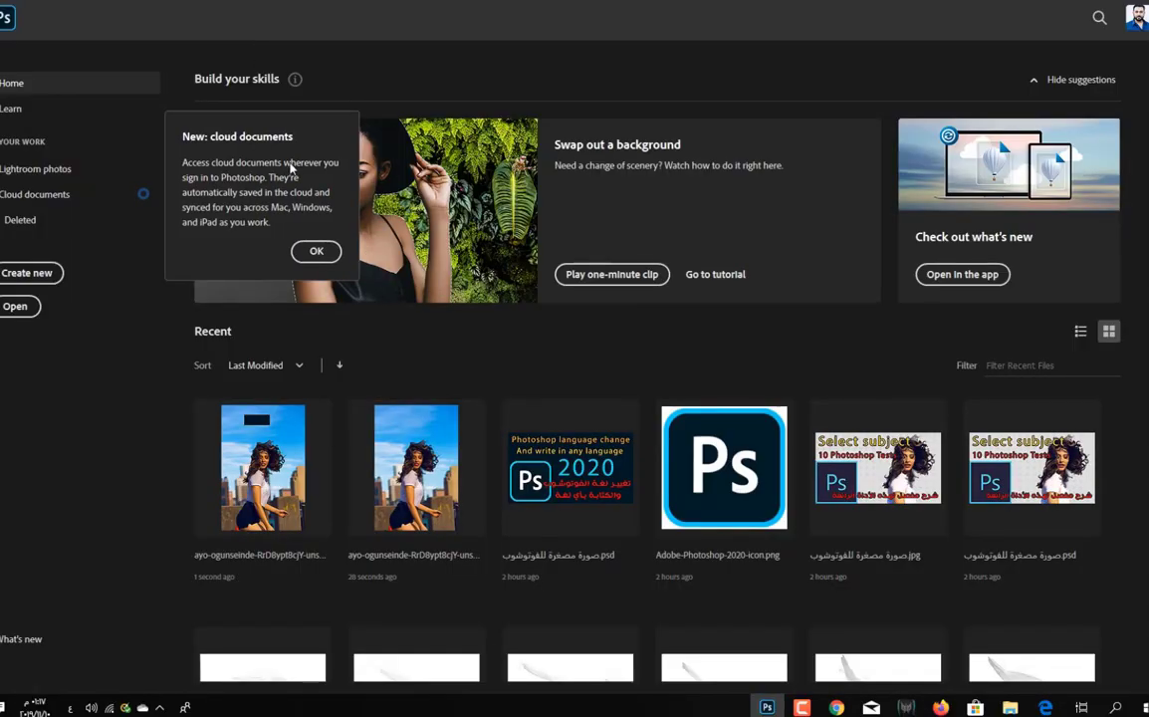
pyautogui.click(40, 194)
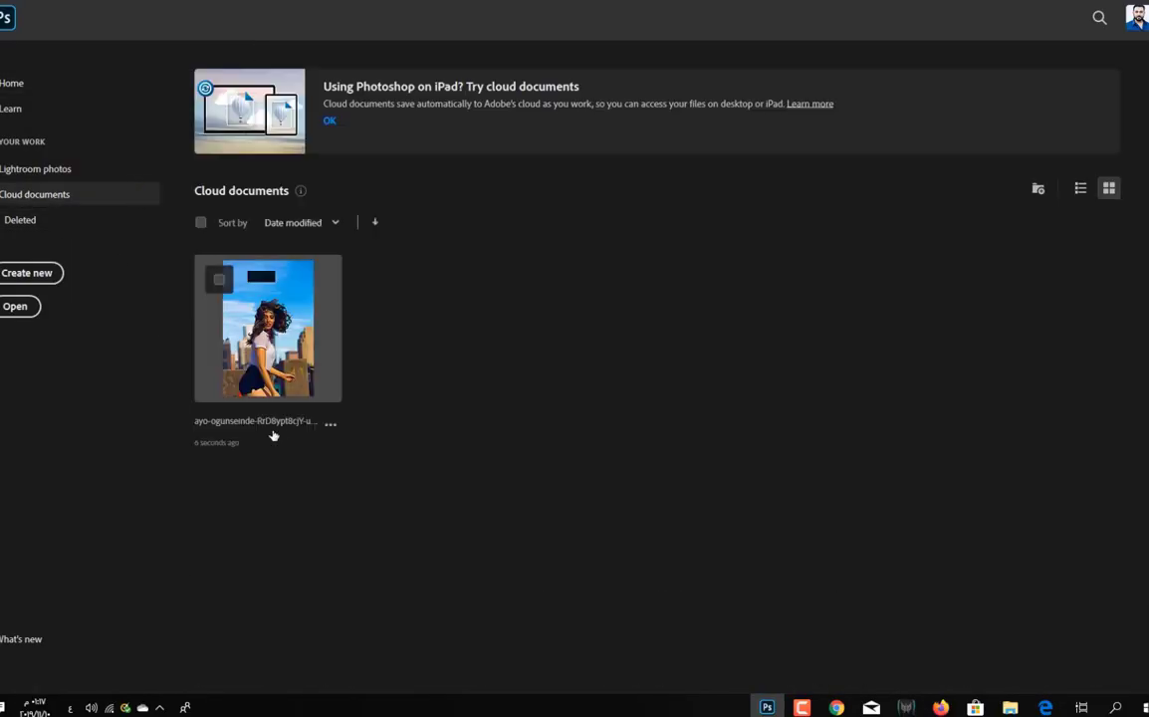
pyautogui.click(225, 359)
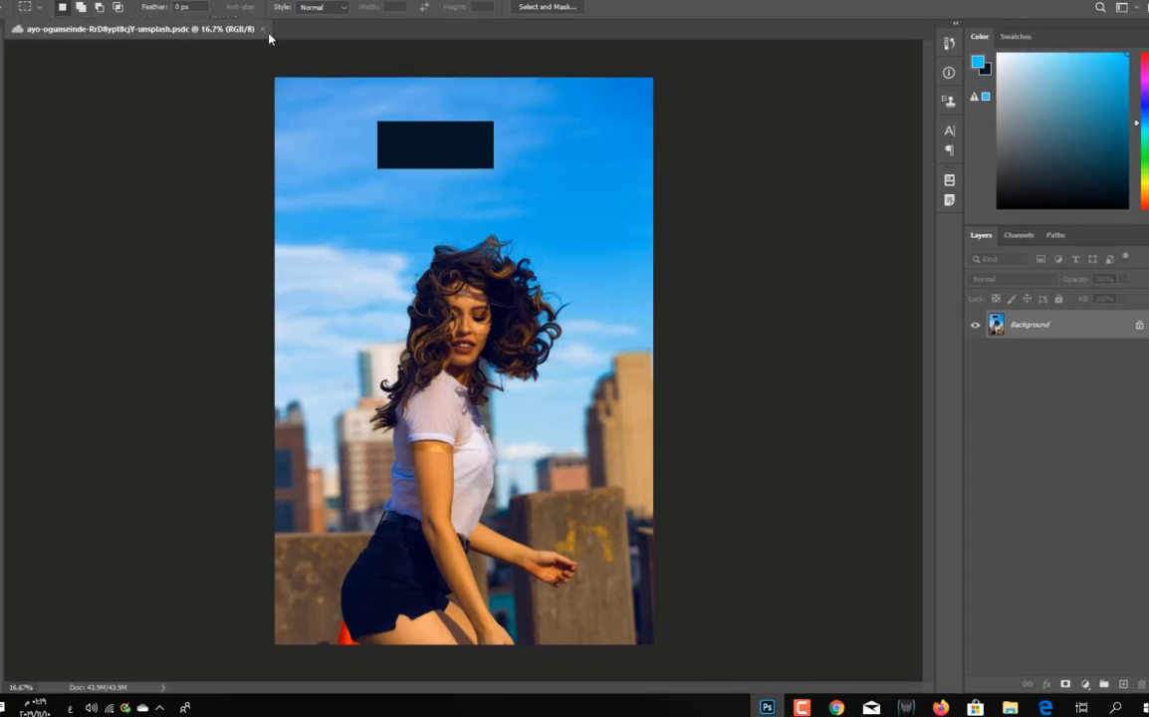
# Close the cloud document and create a new 1680 x 1050 px document at 72 ppi with a white background
pyautogui.click(263, 29)
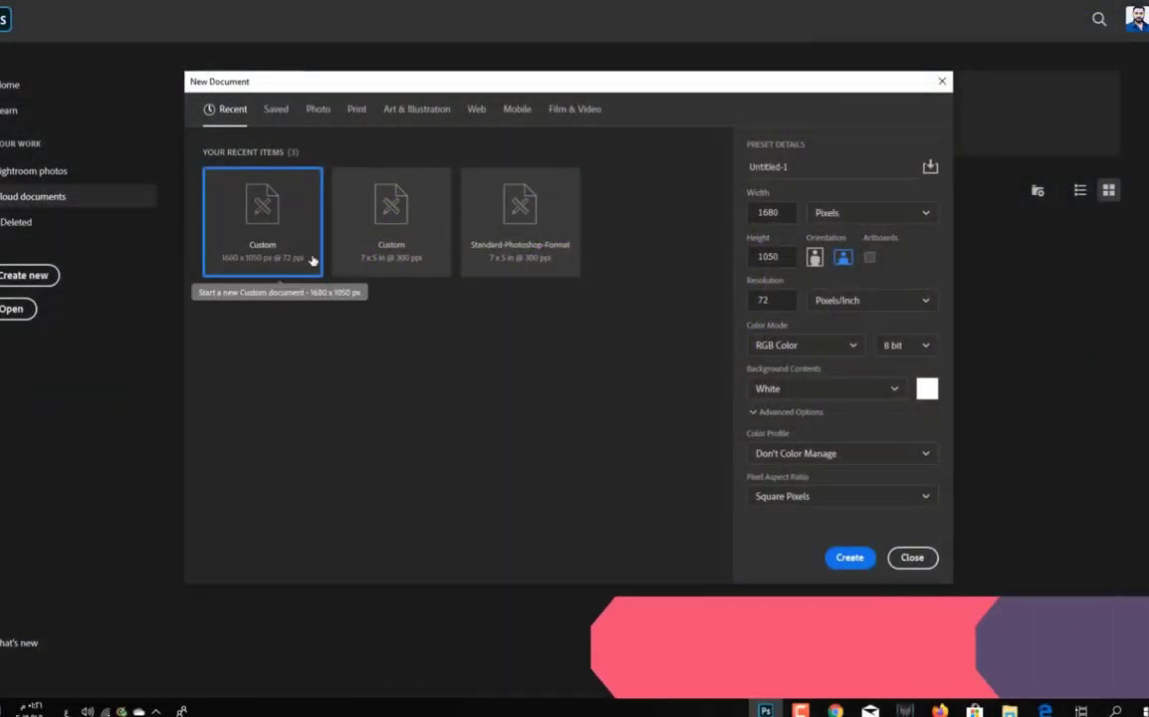
pyautogui.click(855, 560)
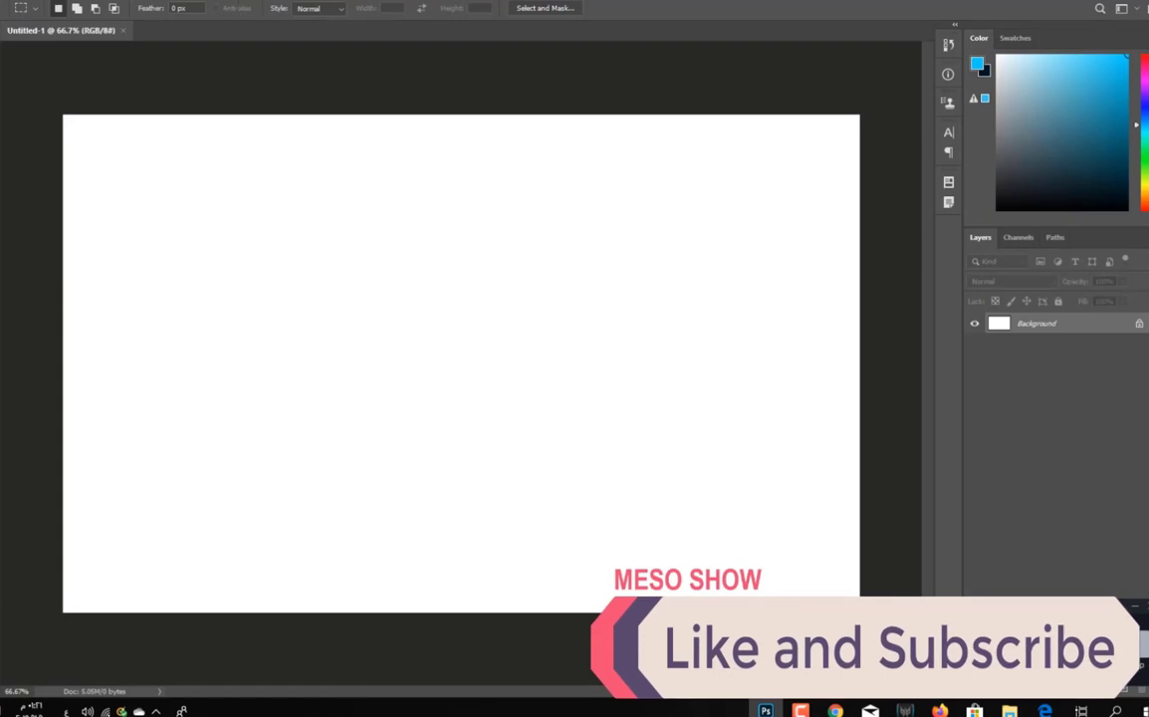
# Show the Gradients presets and expand the Grundlagen group
pyautogui.click(245, 0)
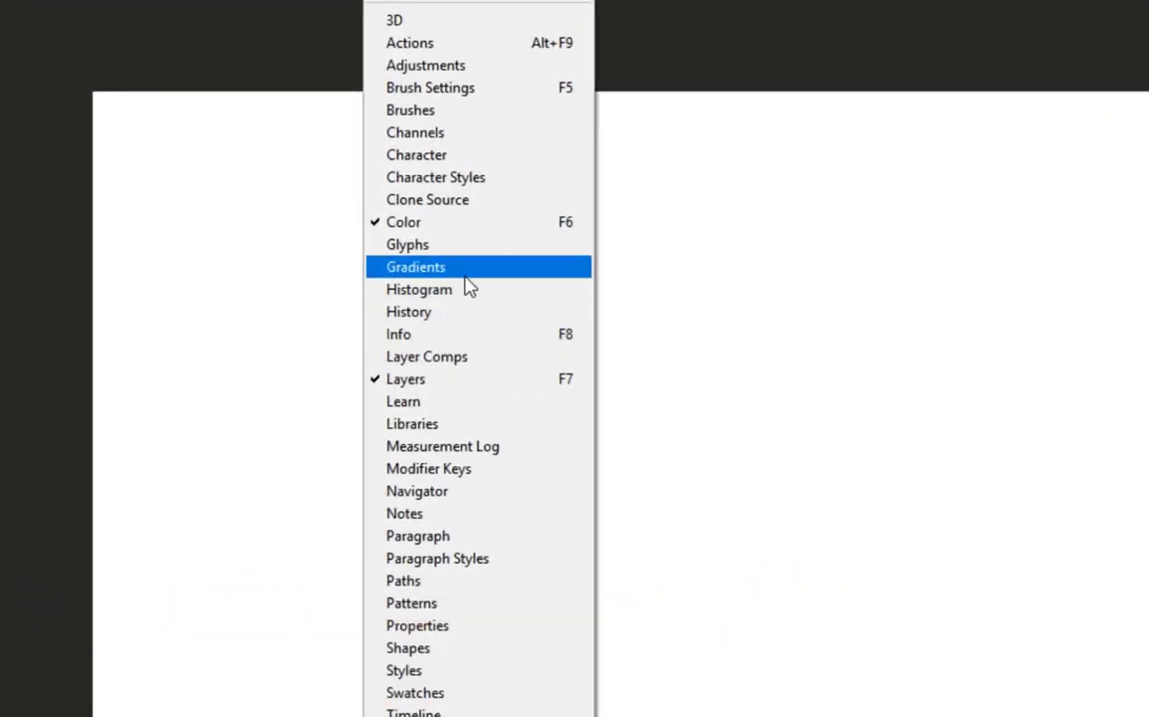
pyautogui.click(523, 266)
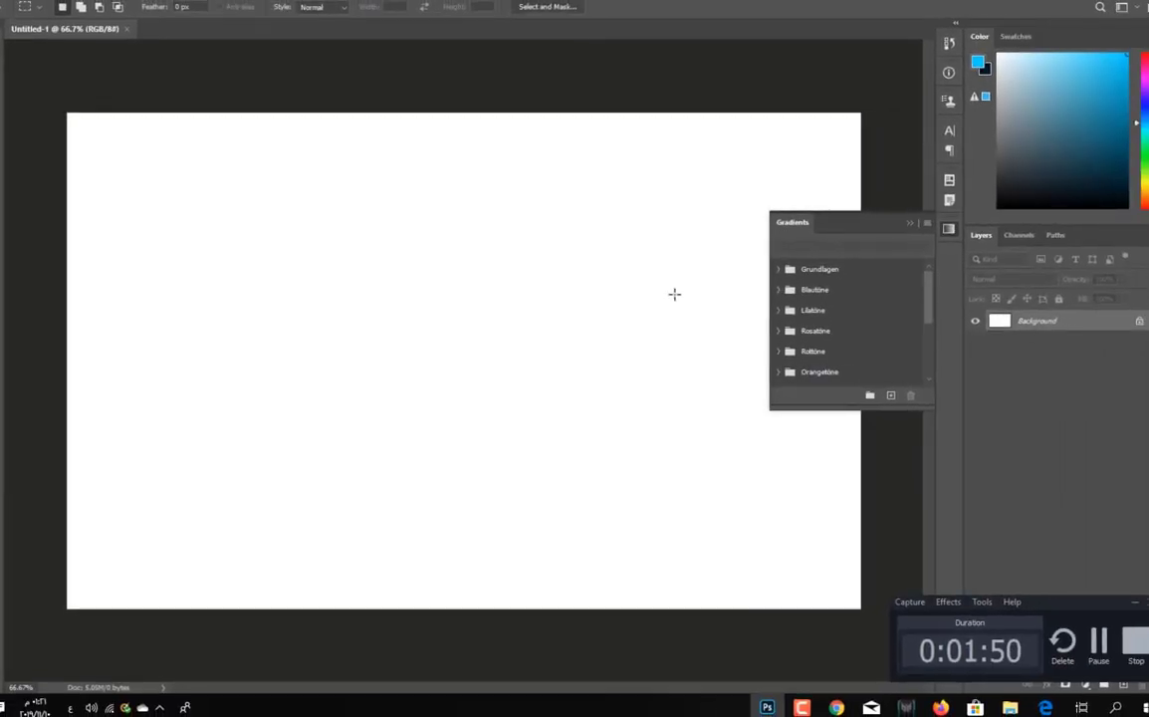
pyautogui.scroll(-3, 913, 306)
pyautogui.scroll(3, 921, 278)
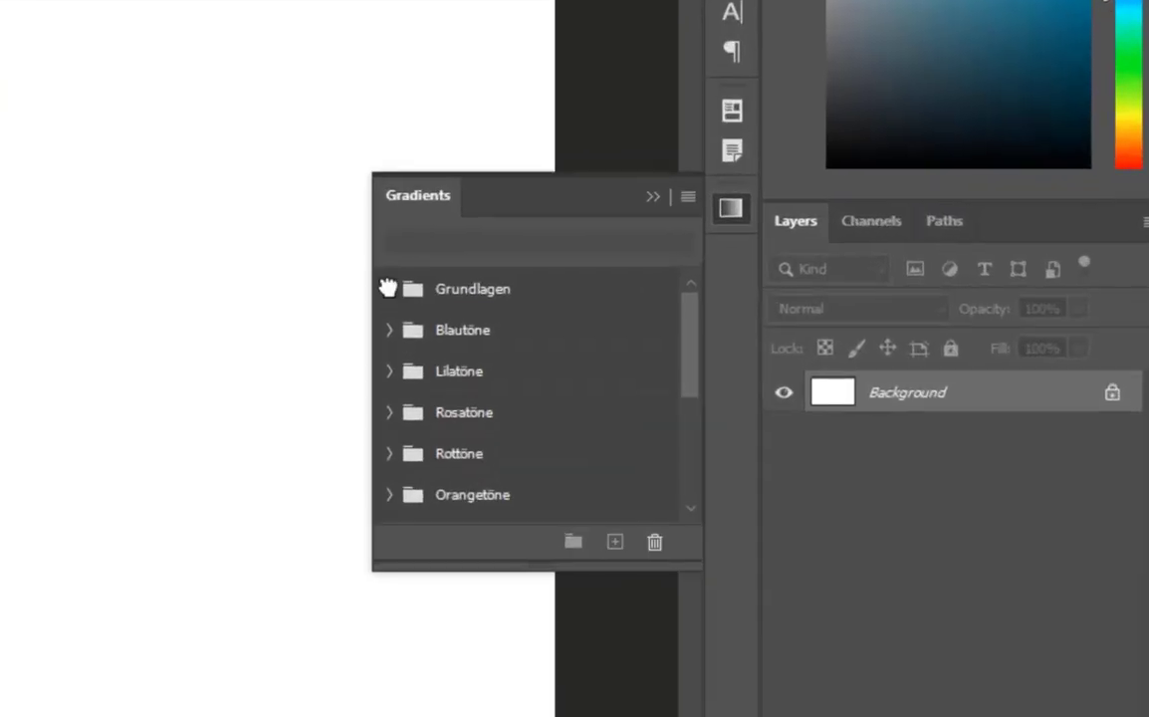
pyautogui.click(777, 269)
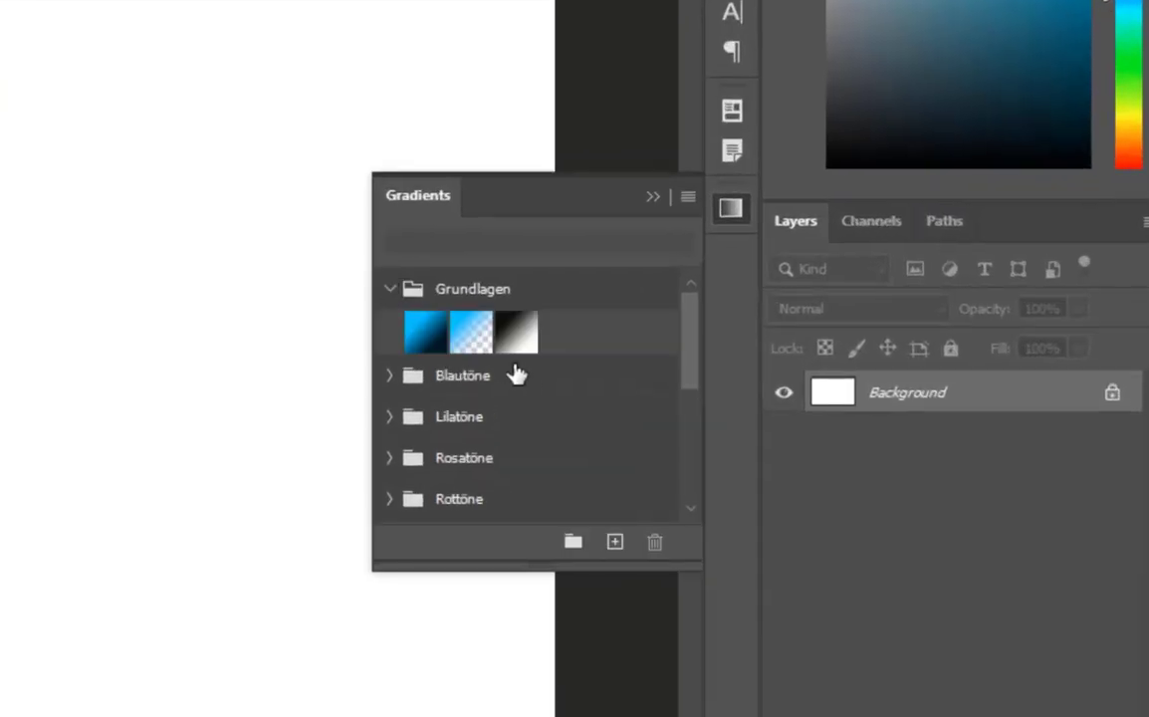
# Fill the blank canvas with a Blautöne gradient, trying several presets and ending on the plain dark blue one
pyautogui.click(390, 374)
pyautogui.moveTo(687, 342); pyautogui.dragTo(8, 302)
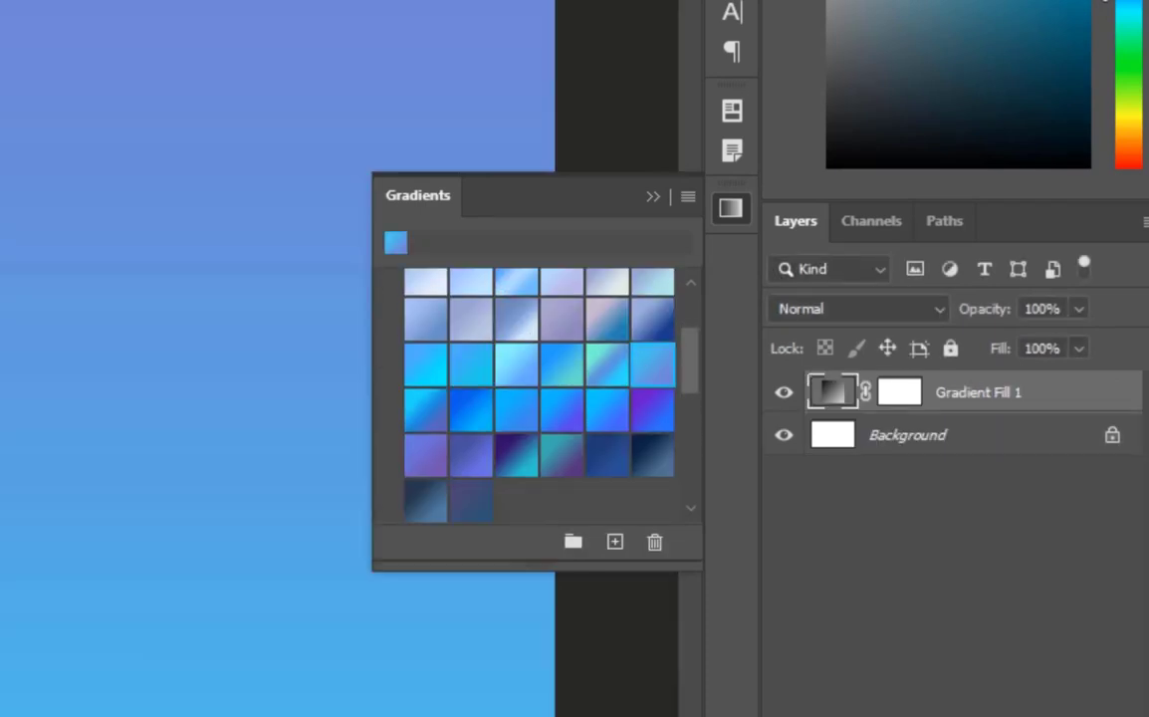
pyautogui.click(648, 457)
pyautogui.click(602, 458)
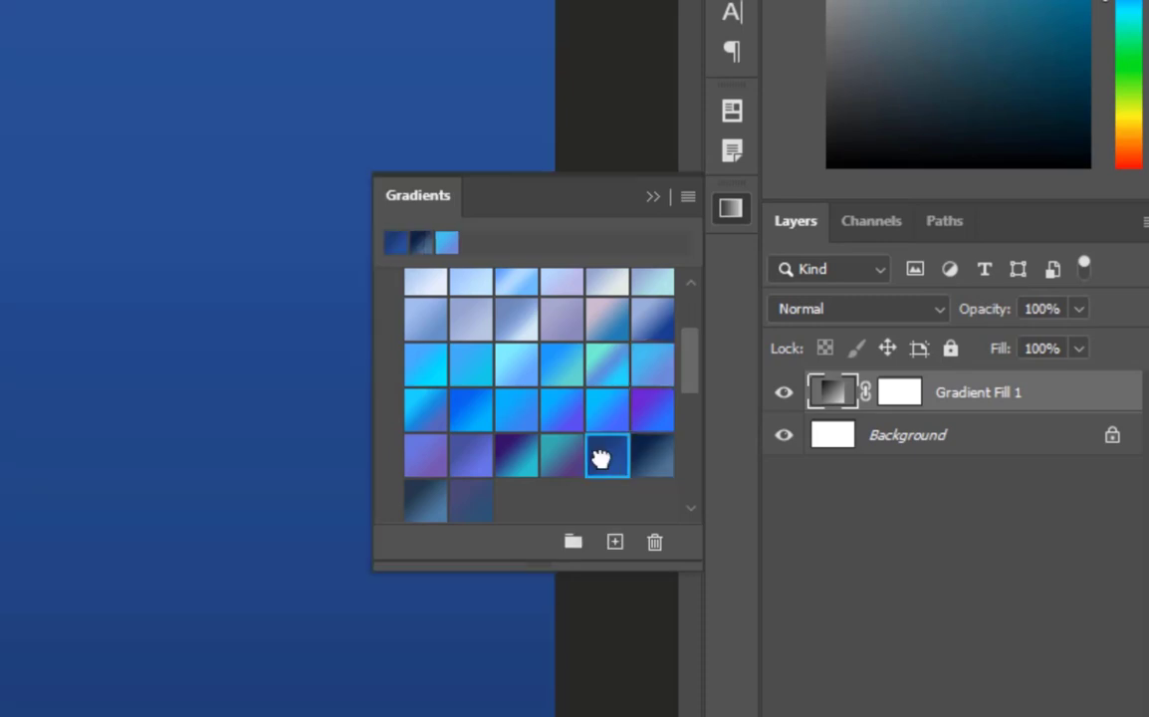
# Look through the gradient presets in the Lilatöne, Rosatöne and Rottöne groups
pyautogui.moveTo(691, 384); pyautogui.dragTo(684, 439)
pyautogui.click(389, 300)
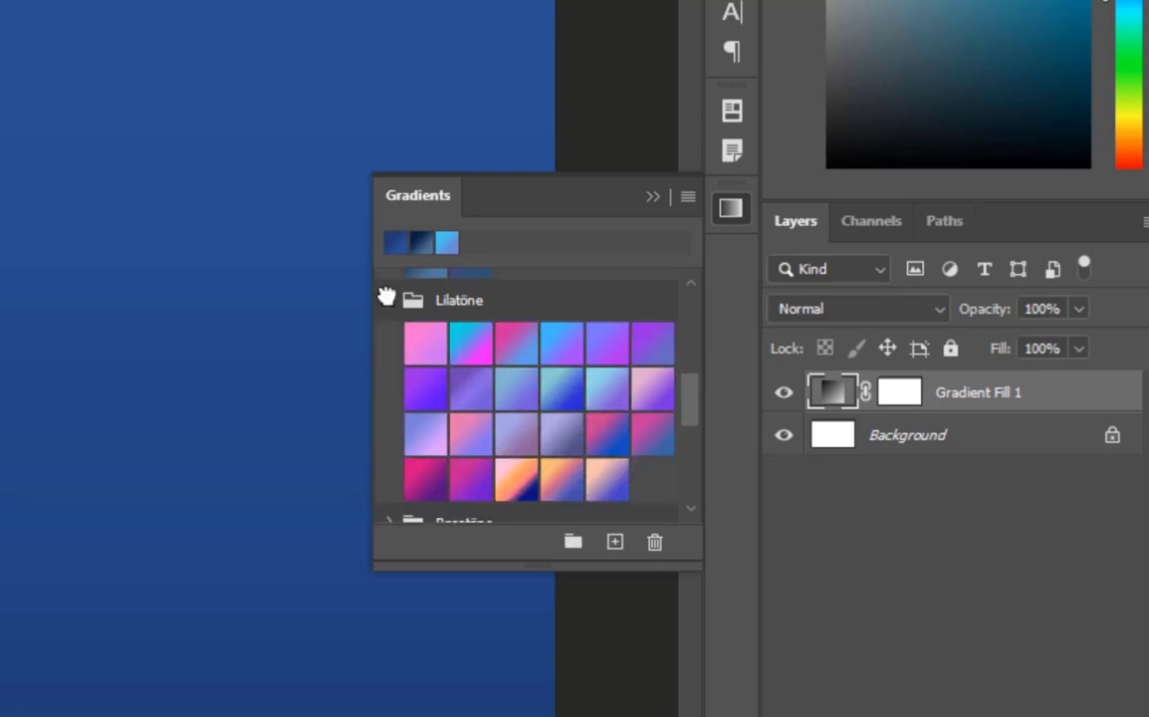
pyautogui.scroll(-3, 545, 386)
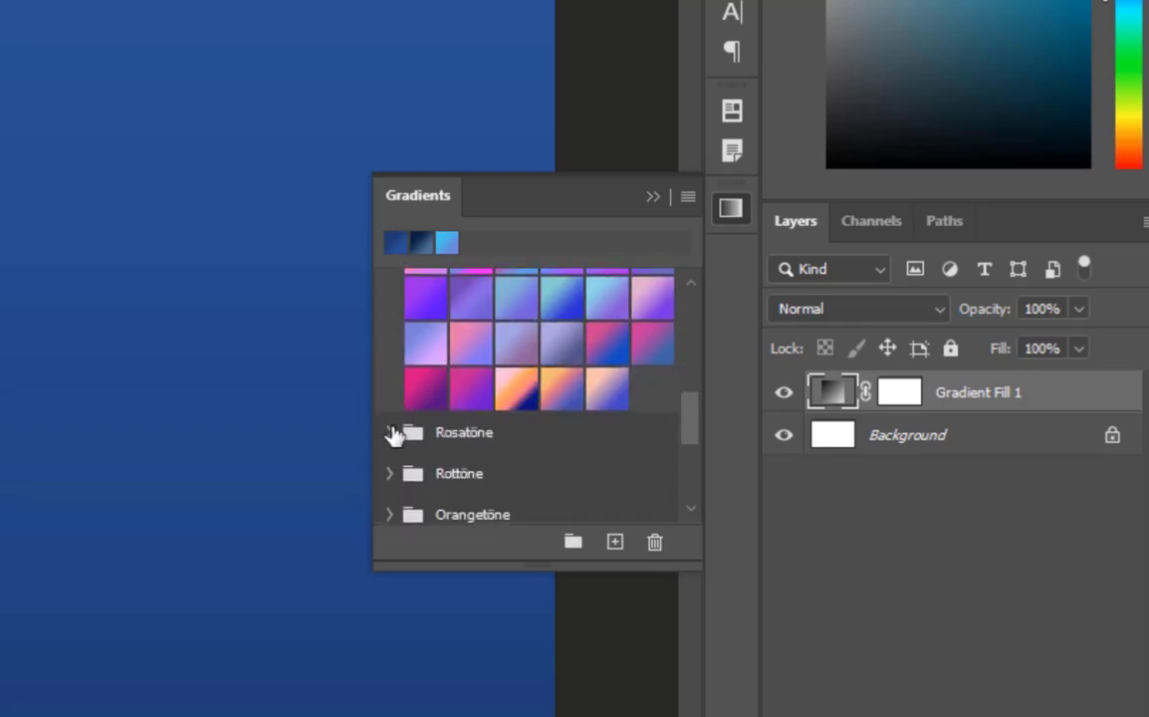
pyautogui.click(388, 431)
pyautogui.scroll(-5, 413, 441)
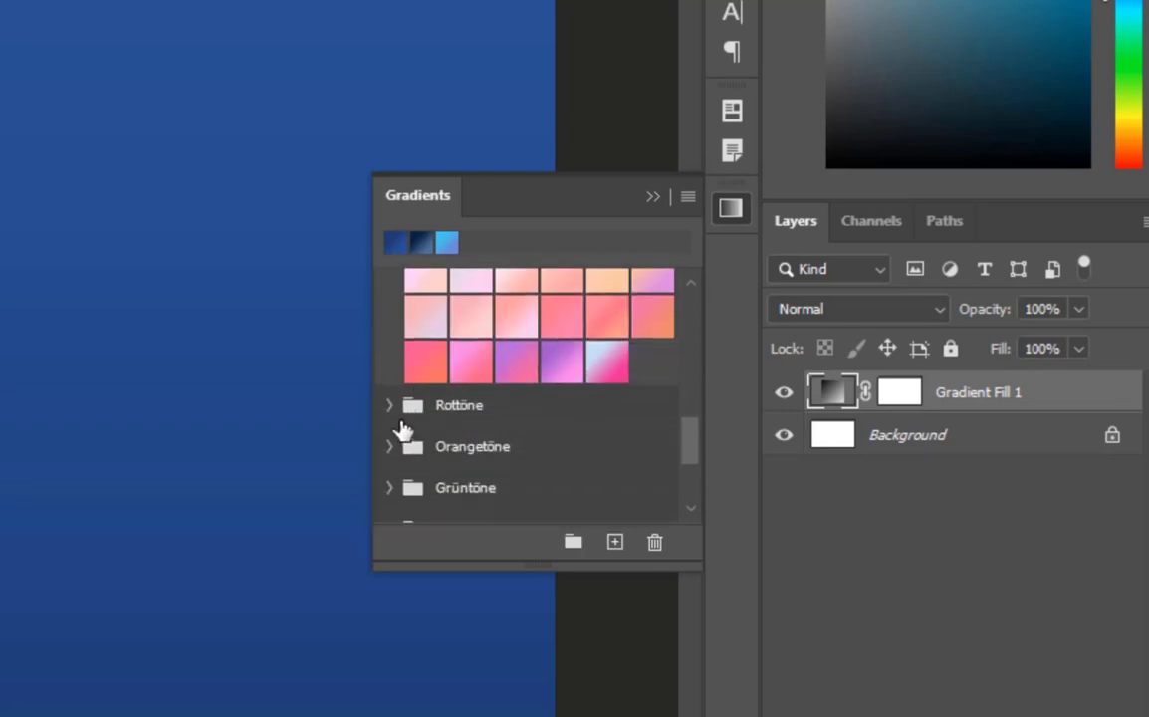
pyautogui.click(389, 405)
pyautogui.scroll(-2, 399, 418)
pyautogui.scroll(10, 410, 436)
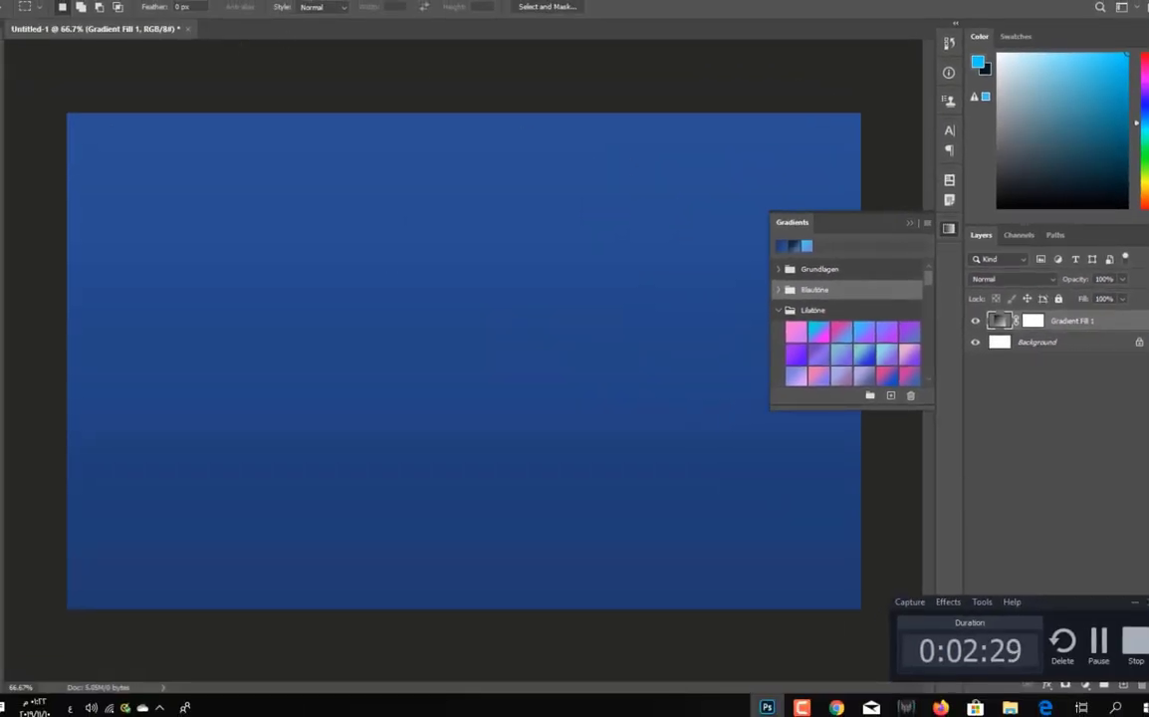
# Draw a rectangle about 425 x 251 px in the canvas's upper left and fill it with the cyan-to-magenta Lilatöne gradient
pyautogui.click(0, 381)
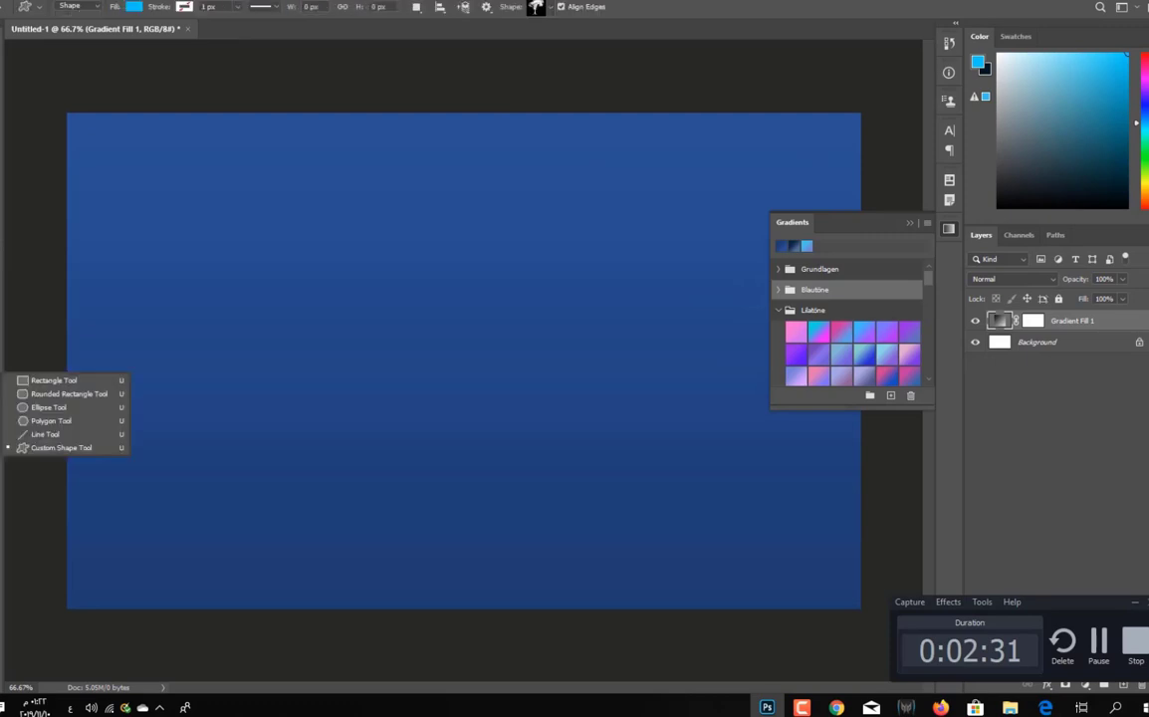
pyautogui.click(22, 382)
pyautogui.moveTo(171, 206); pyautogui.dragTo(373, 325)
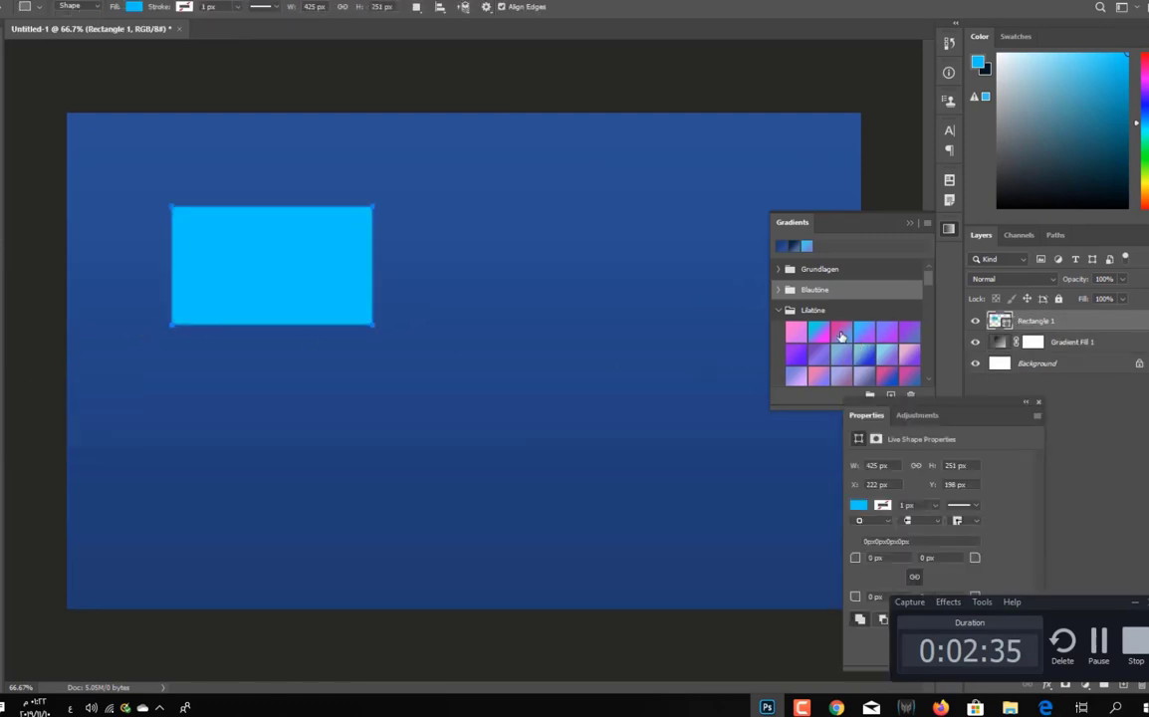
pyautogui.click(819, 332)
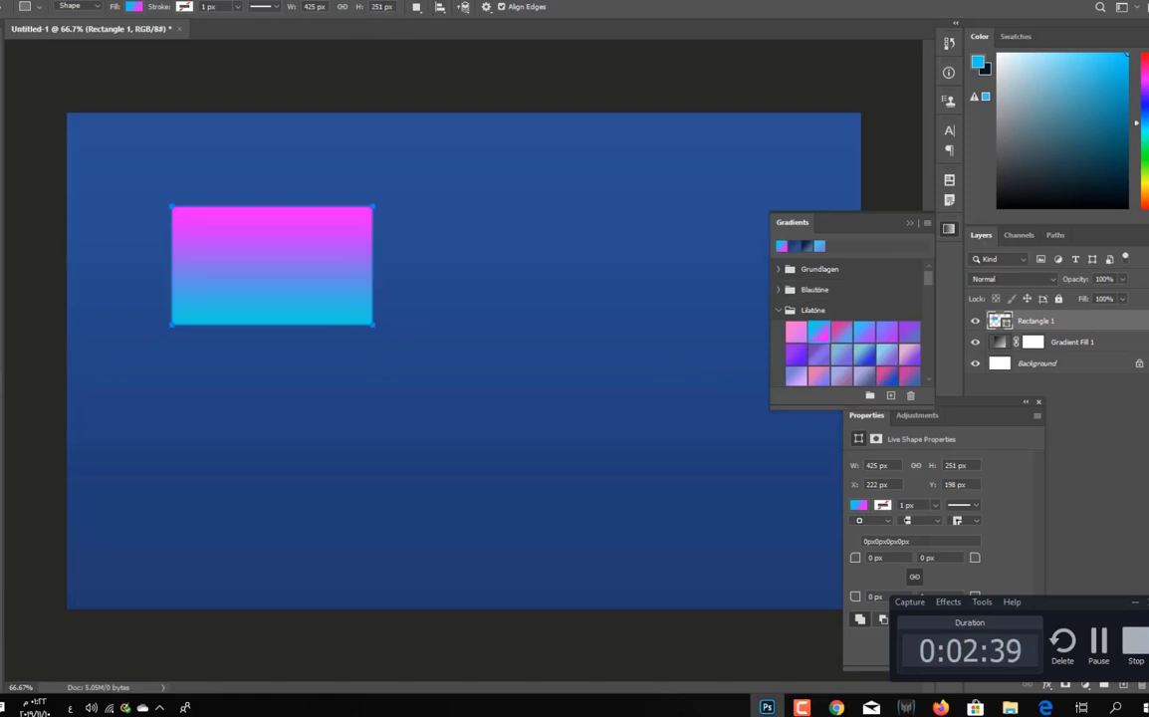
# Draw the giraffe custom shape from the Wildtiere group, about 338 x 638 px, beside the rectangle
pyautogui.rightClick(2, 379)
pyautogui.click(28, 448)
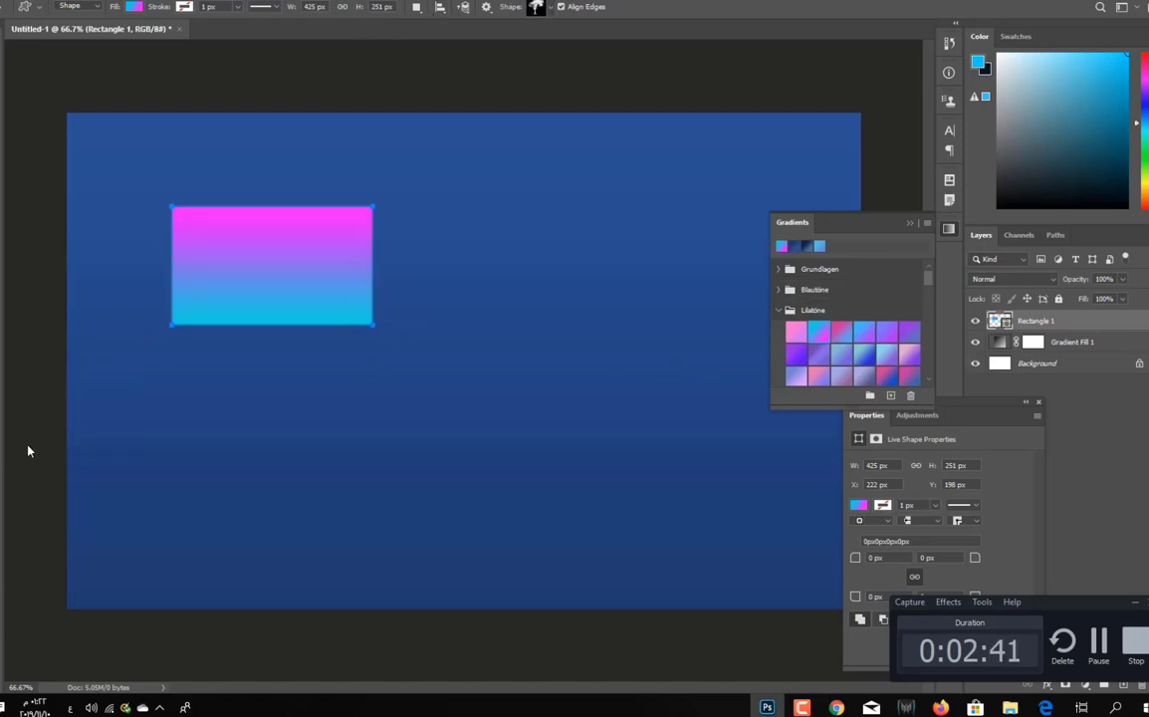
pyautogui.click(550, 9)
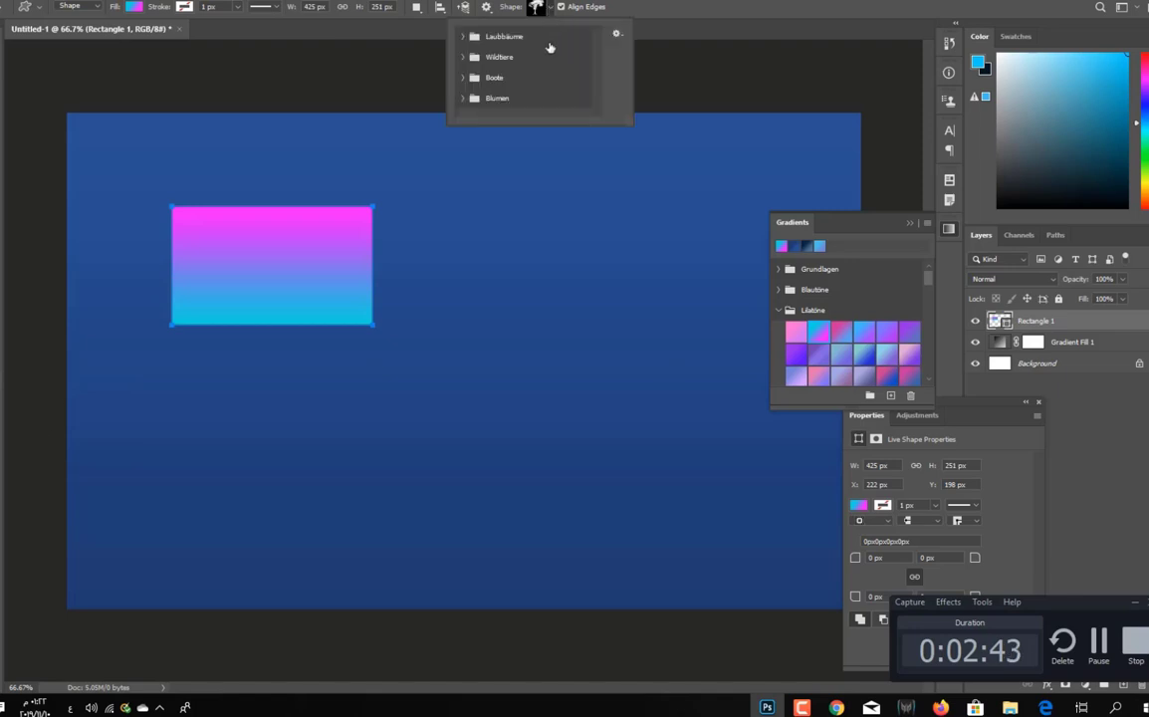
pyautogui.click(463, 37)
pyautogui.scroll(-3, 498, 62)
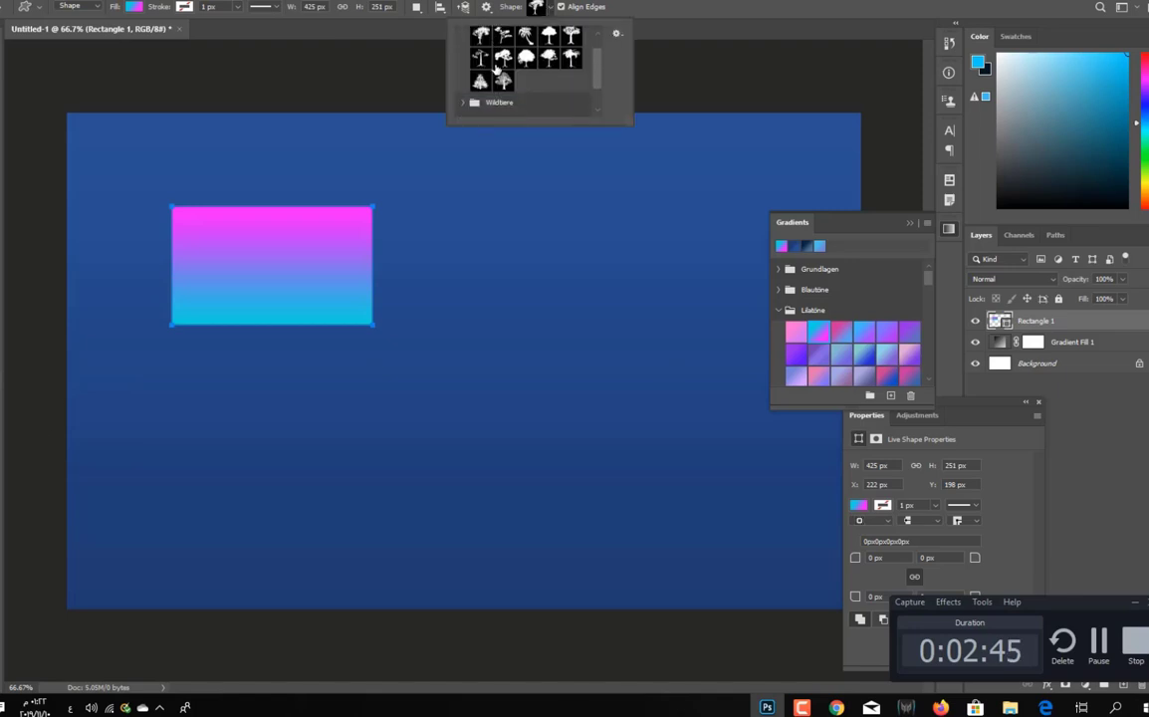
pyautogui.click(465, 88)
pyautogui.scroll(-2, 470, 90)
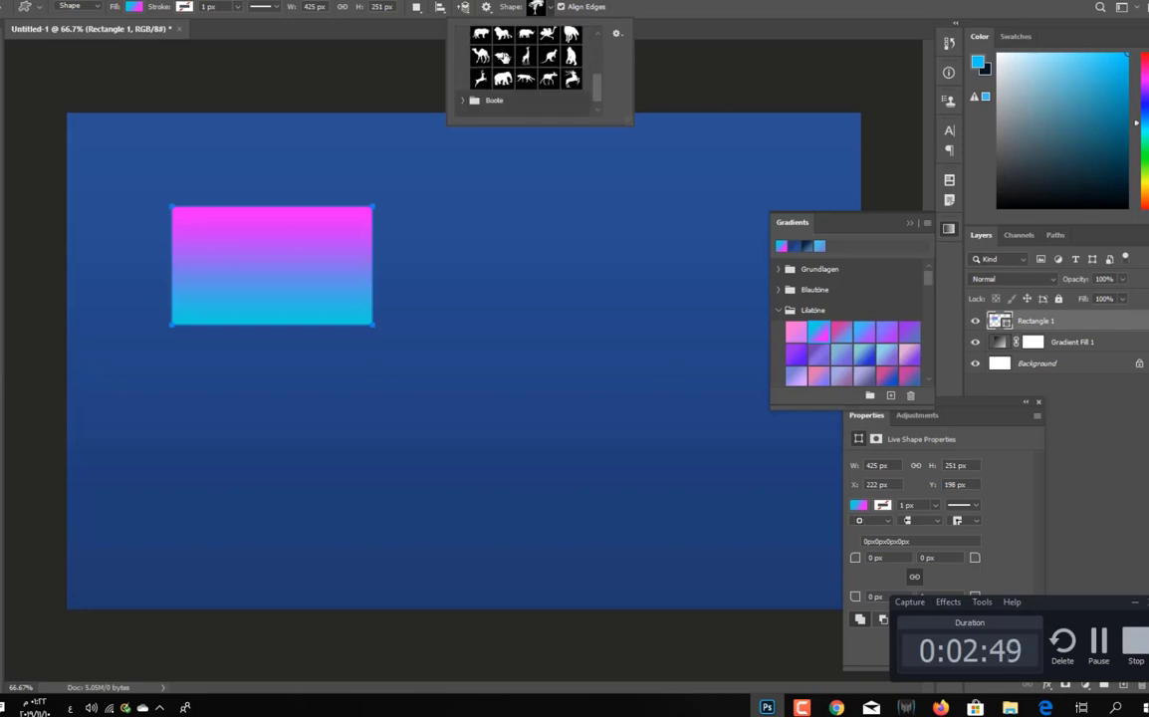
pyautogui.click(525, 54)
pyautogui.moveTo(453, 171); pyautogui.dragTo(642, 472)
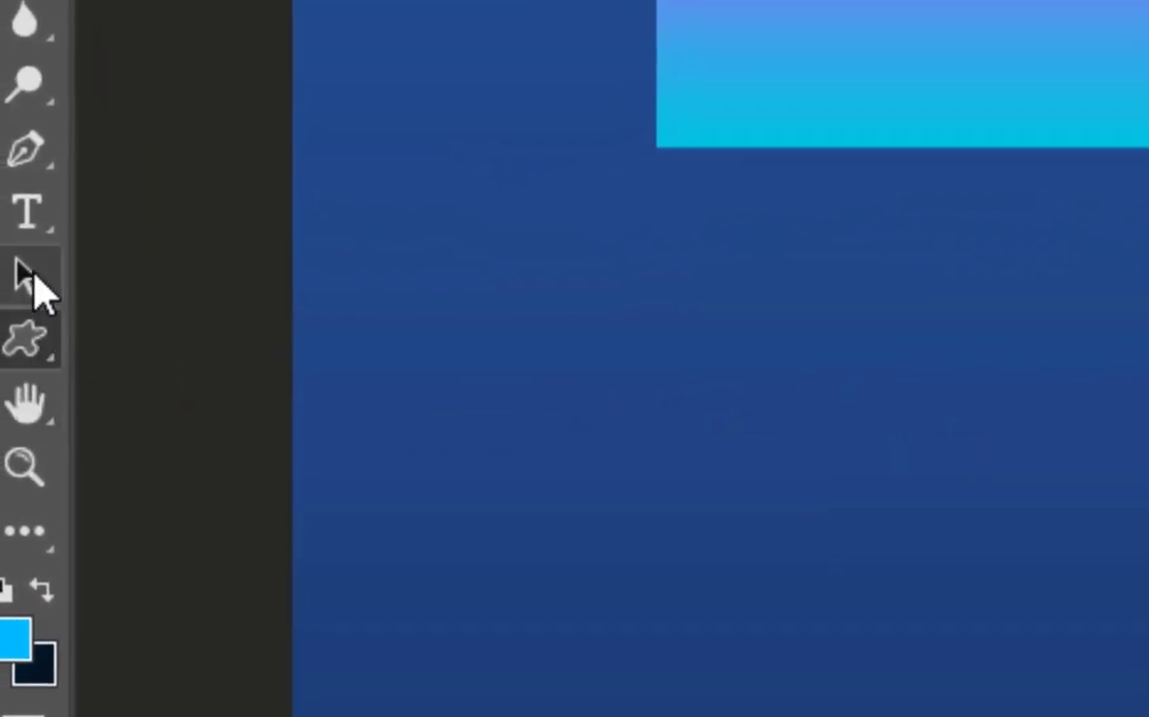
# Reshape the giraffe's chest with the Direct Selection tool by moving the handles of its anchor point, and deselect the path
pyautogui.click(43, 295)
pyautogui.click(200, 348)
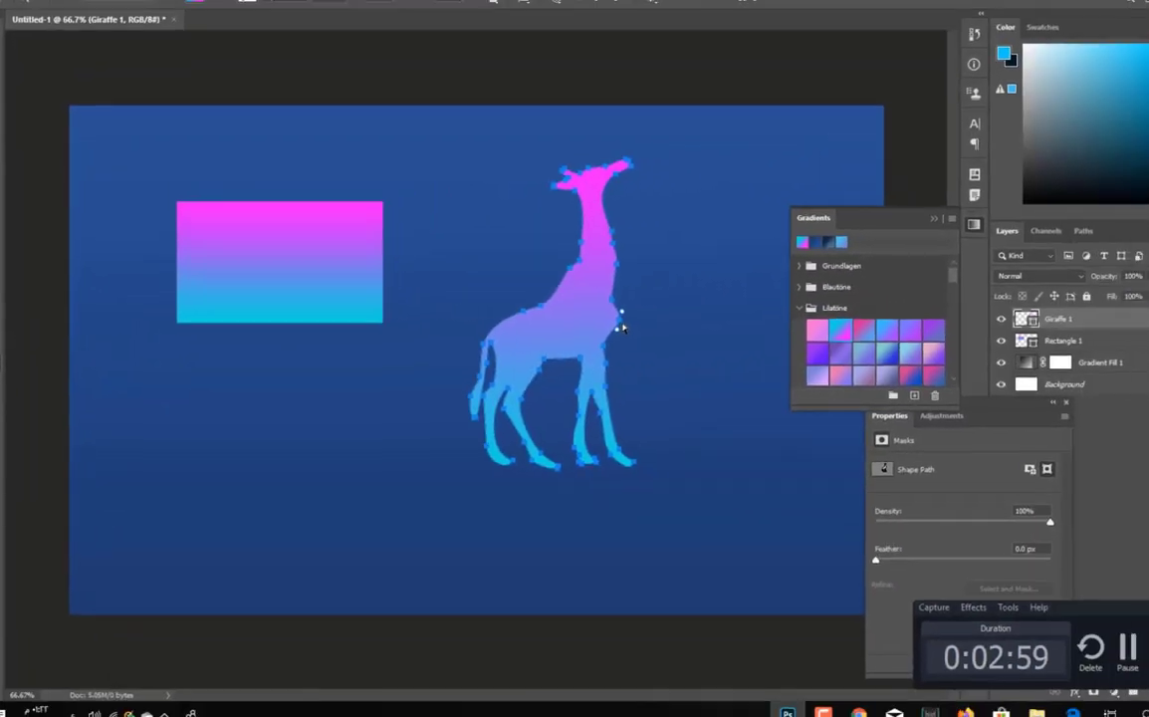
pyautogui.moveTo(621, 326); pyautogui.dragTo(684, 335)
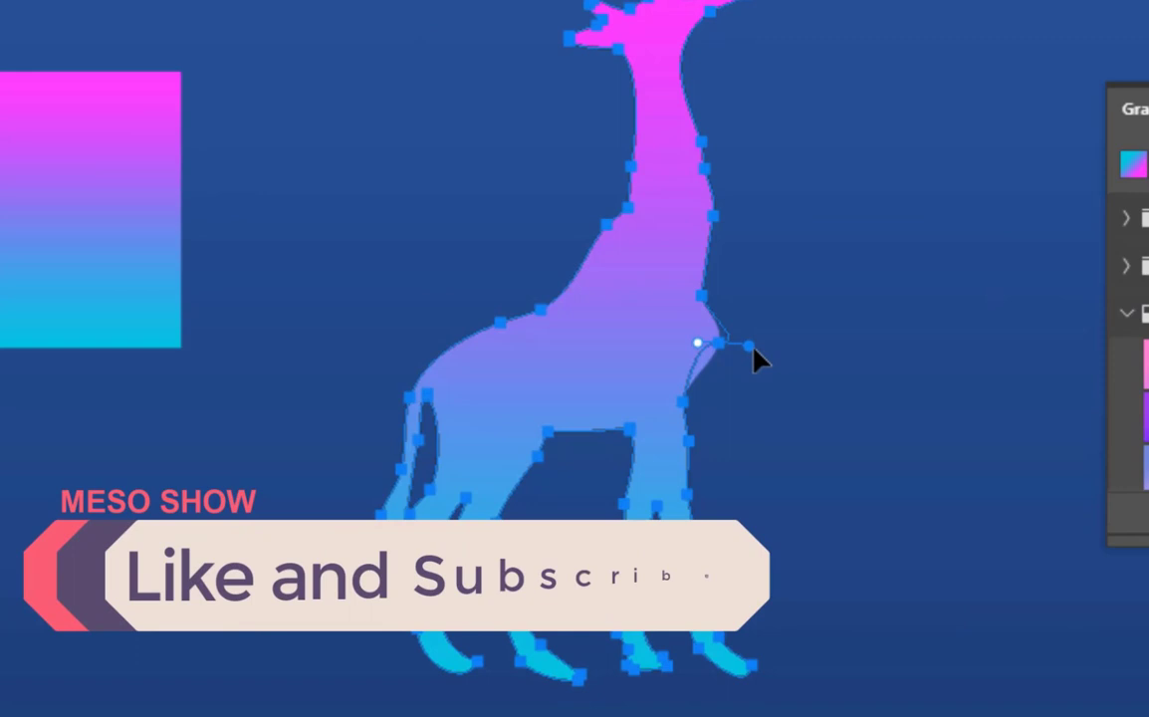
pyautogui.moveTo(751, 349); pyautogui.dragTo(736, 305)
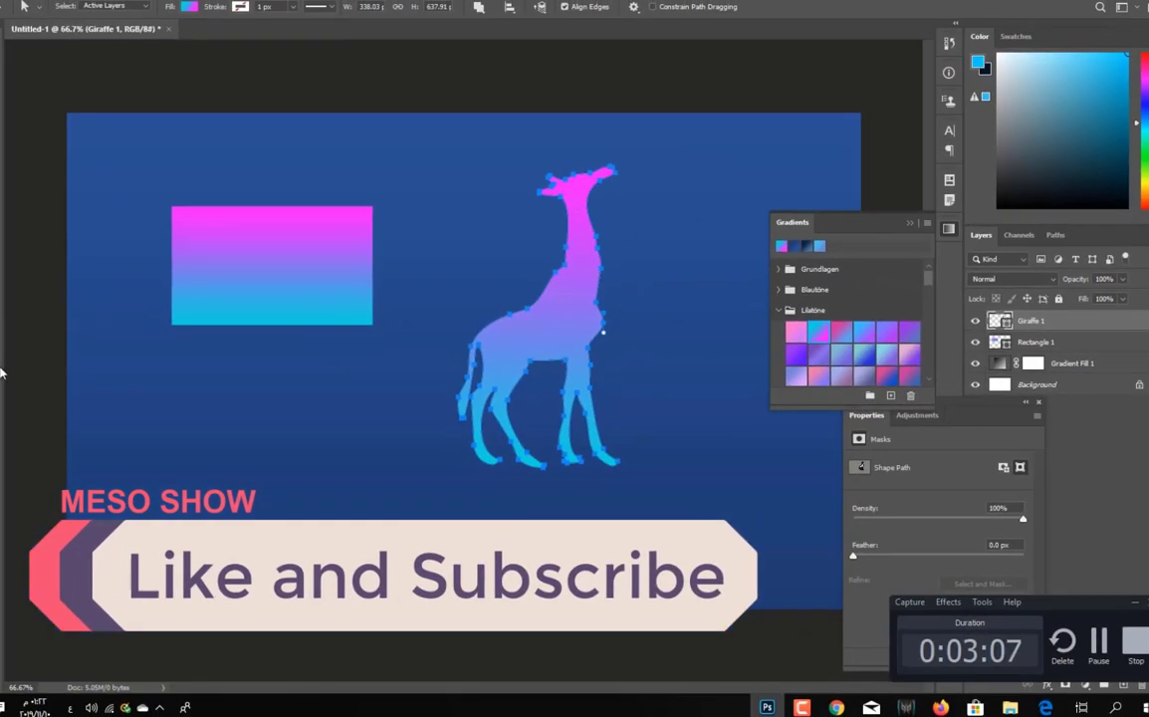
pyautogui.click(2, 370)
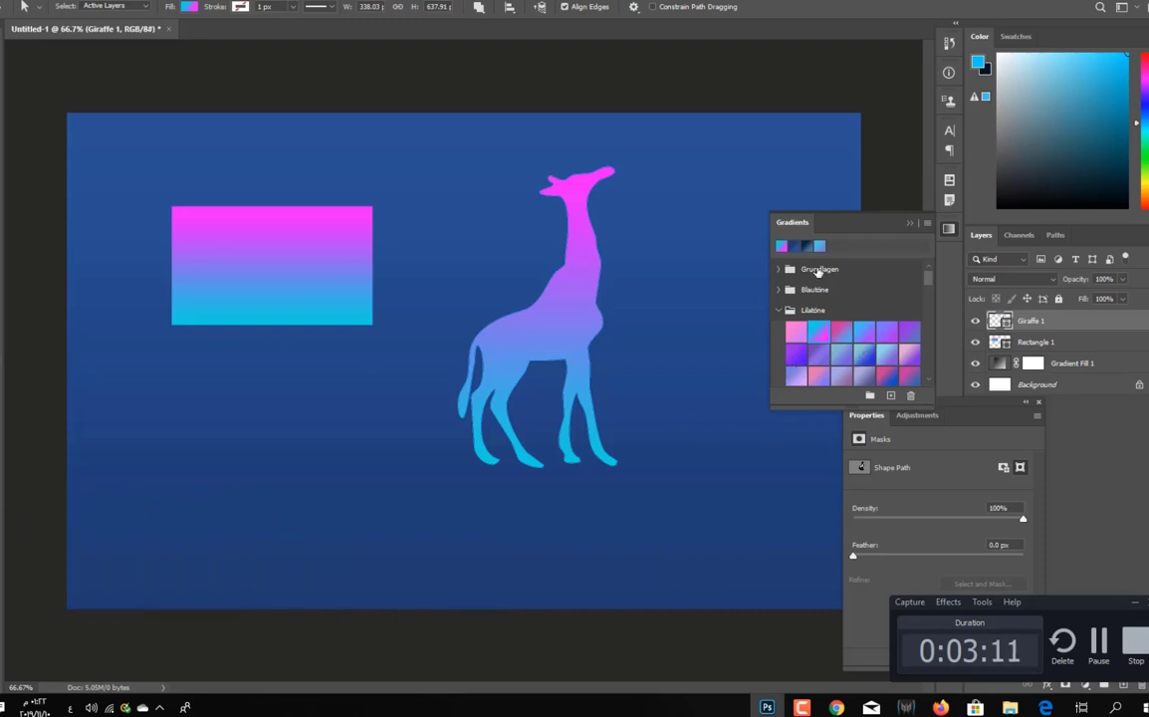
# Apply a gradient from the Blautöne group to the giraffe shape
pyautogui.click(782, 289)
pyautogui.click(828, 314)
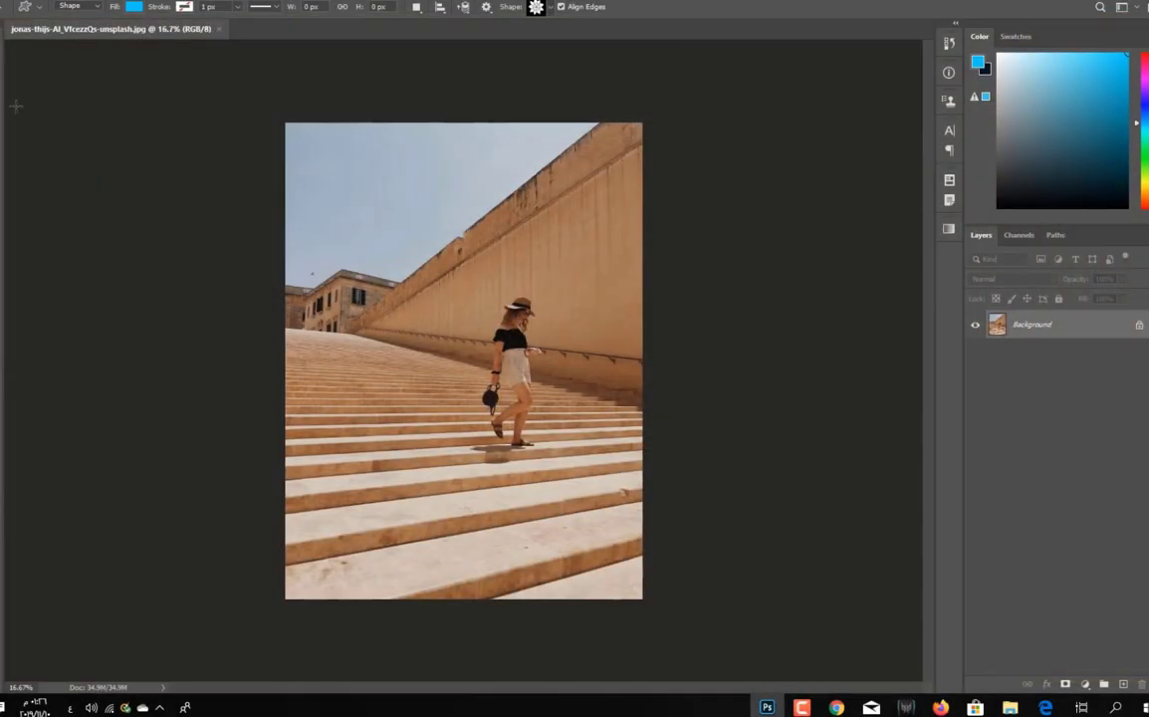
# Select the walking woman with the Object Selection tool in Rectangle mode, enclosing her from hat to feet
pyautogui.press('w')
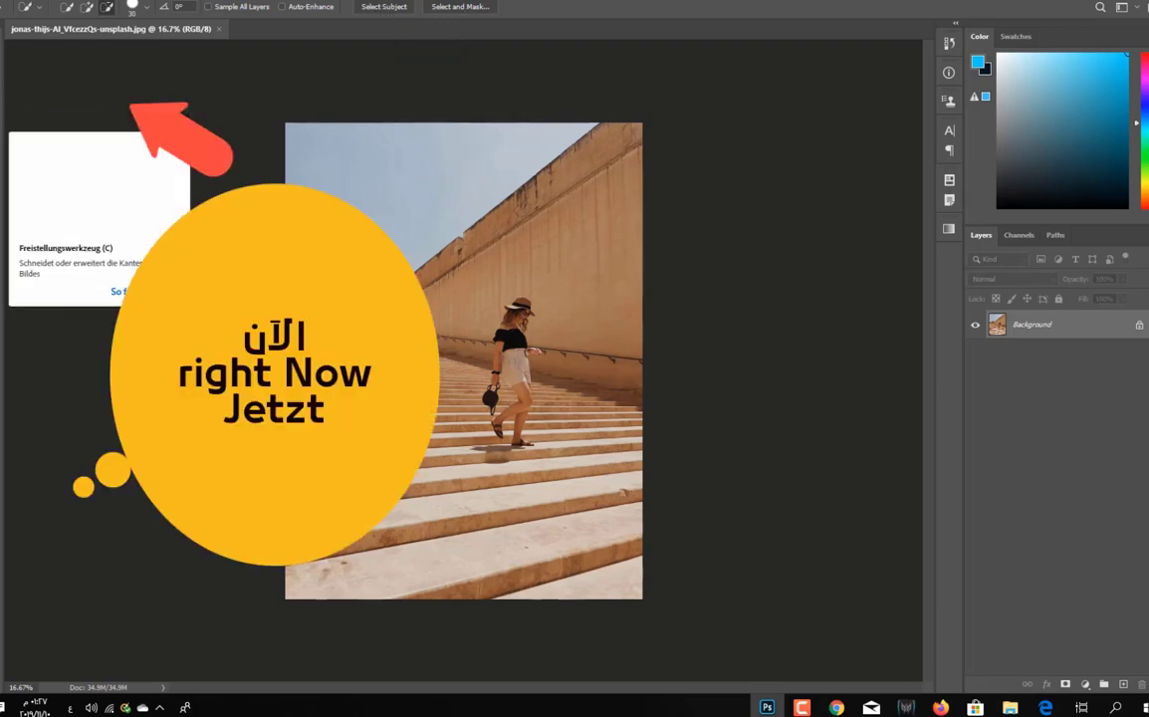
pyautogui.rightClick(2, 105)
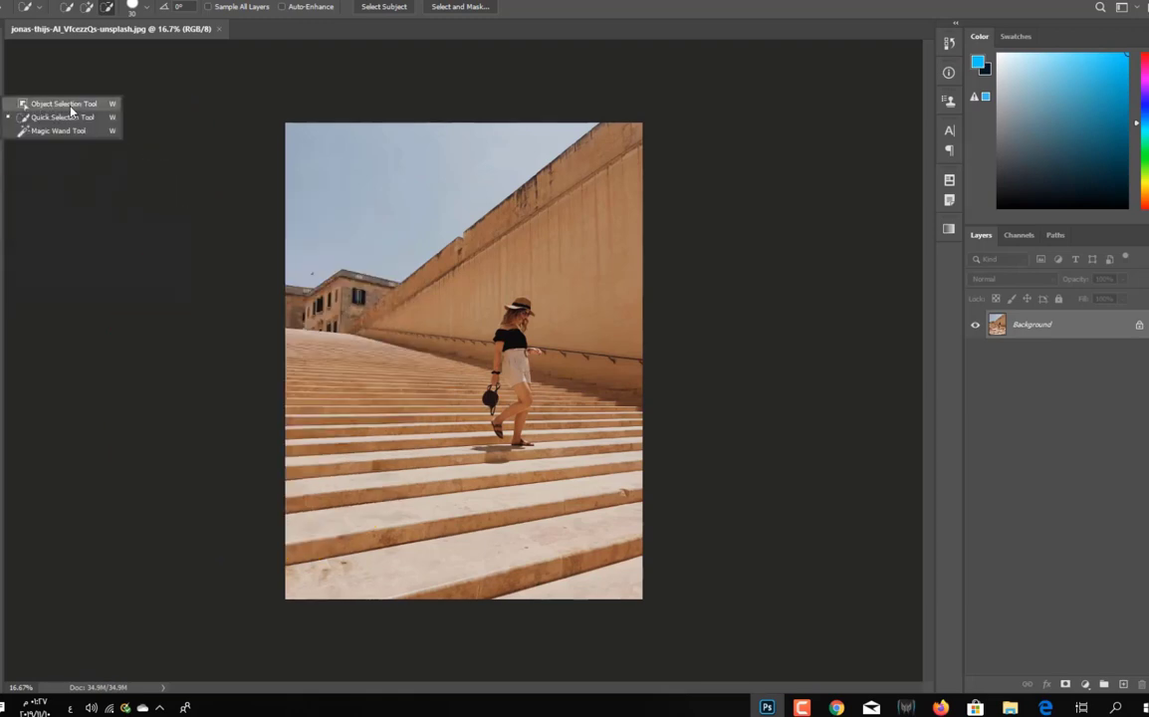
pyautogui.click(70, 105)
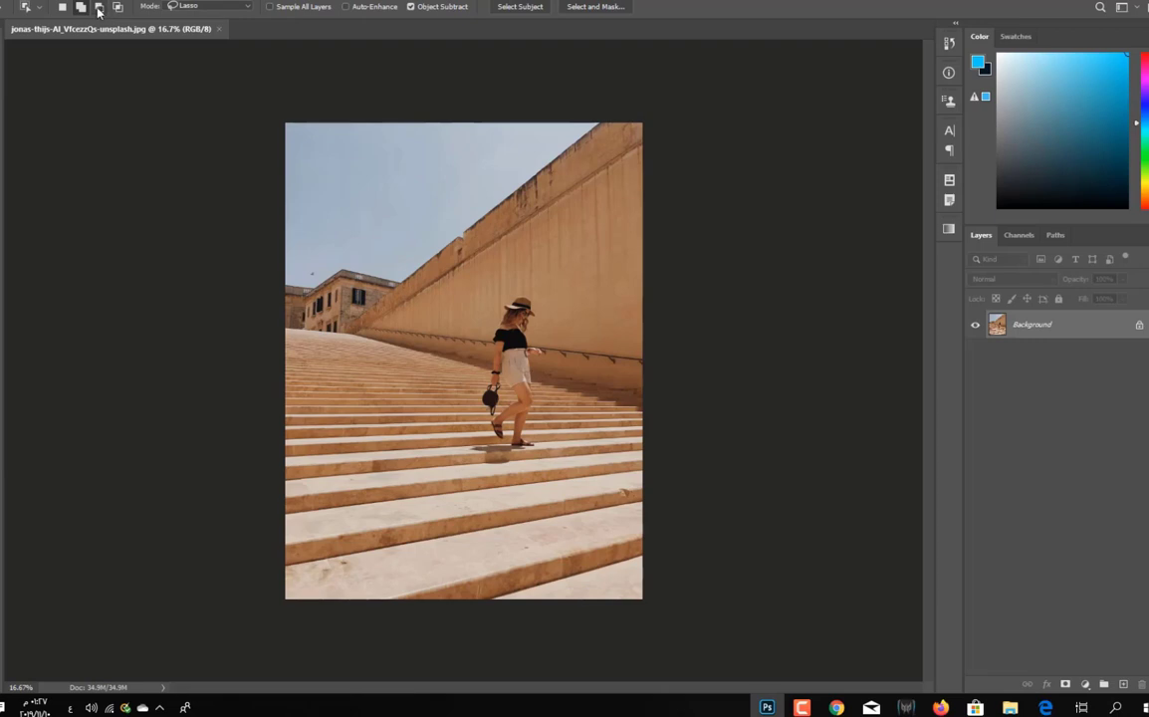
pyautogui.click(209, 8)
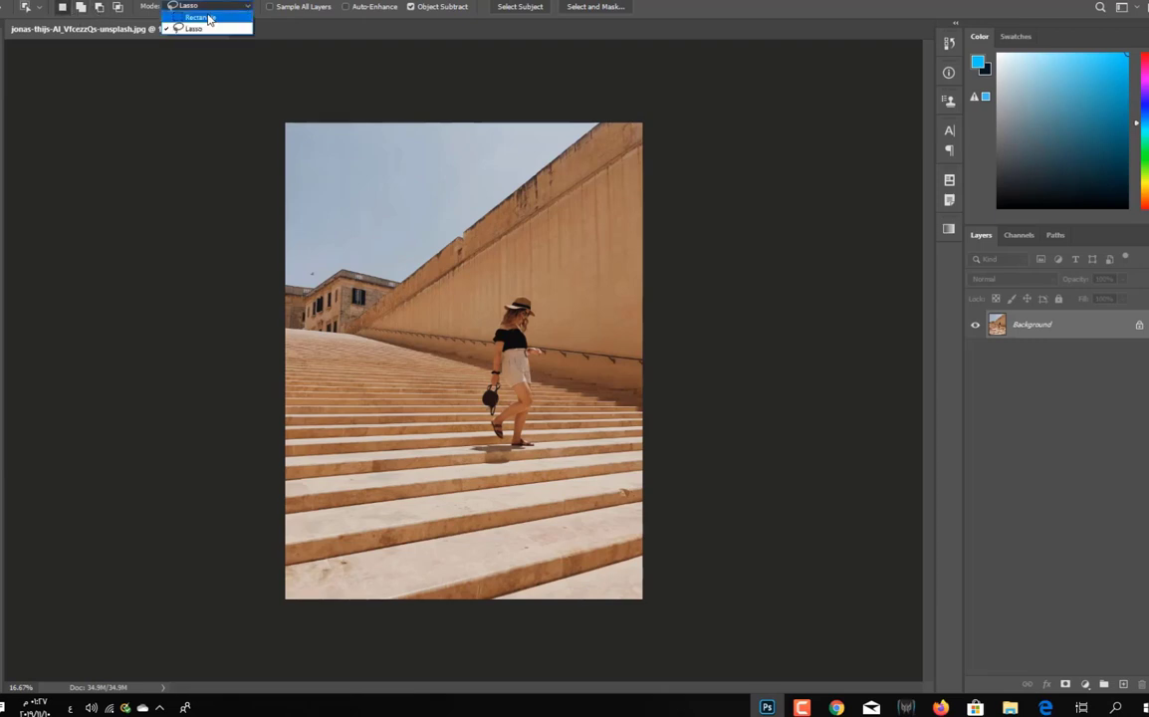
pyautogui.click(191, 8)
pyautogui.moveTo(461, 270); pyautogui.dragTo(558, 456)
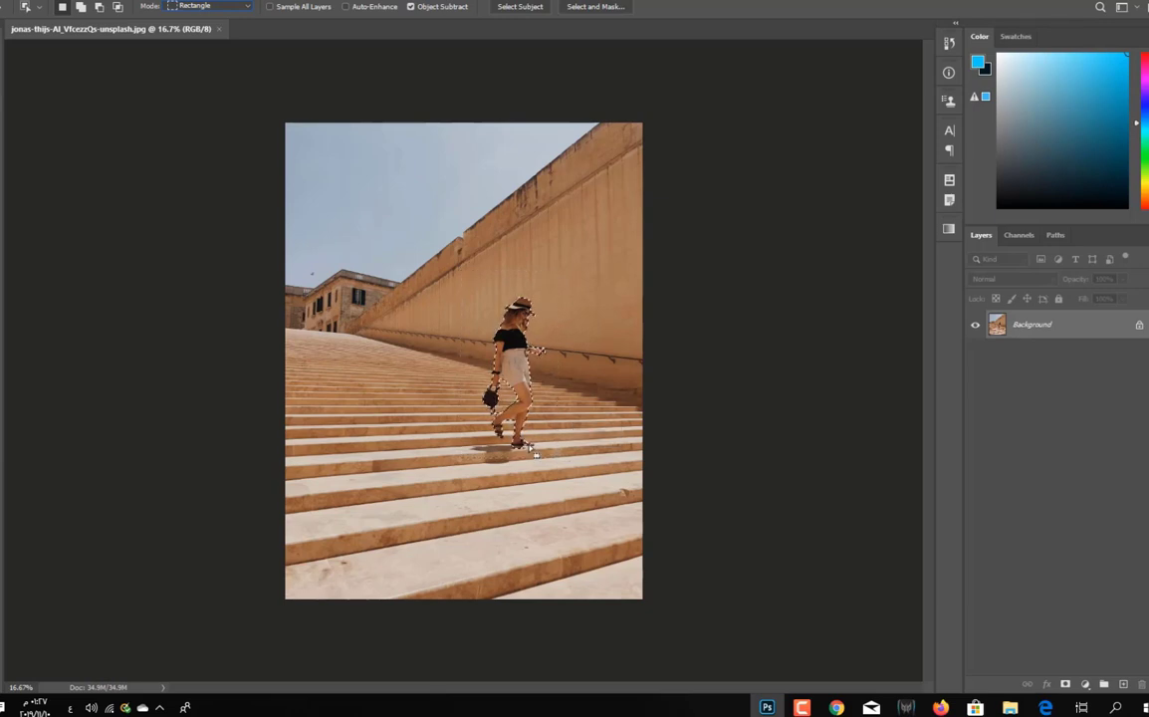
# Set the Object Selection mode to Lasso and reselect the woman by outlining her loosely
pyautogui.click(245, 9)
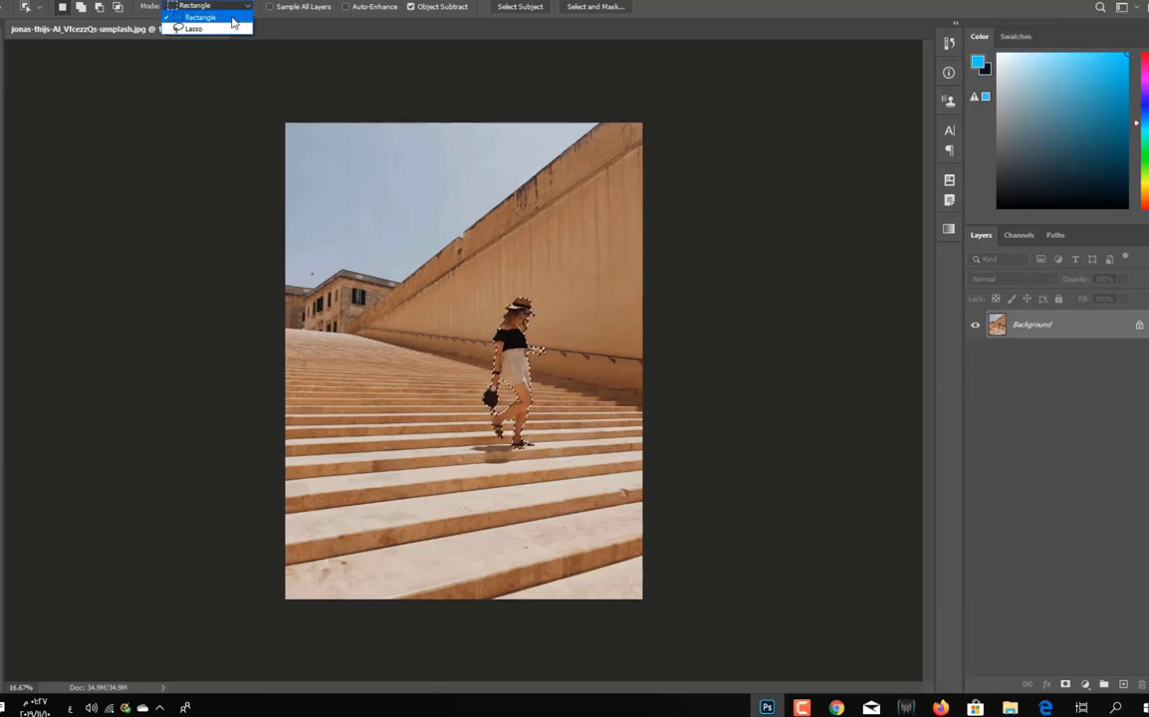
pyautogui.click(211, 30)
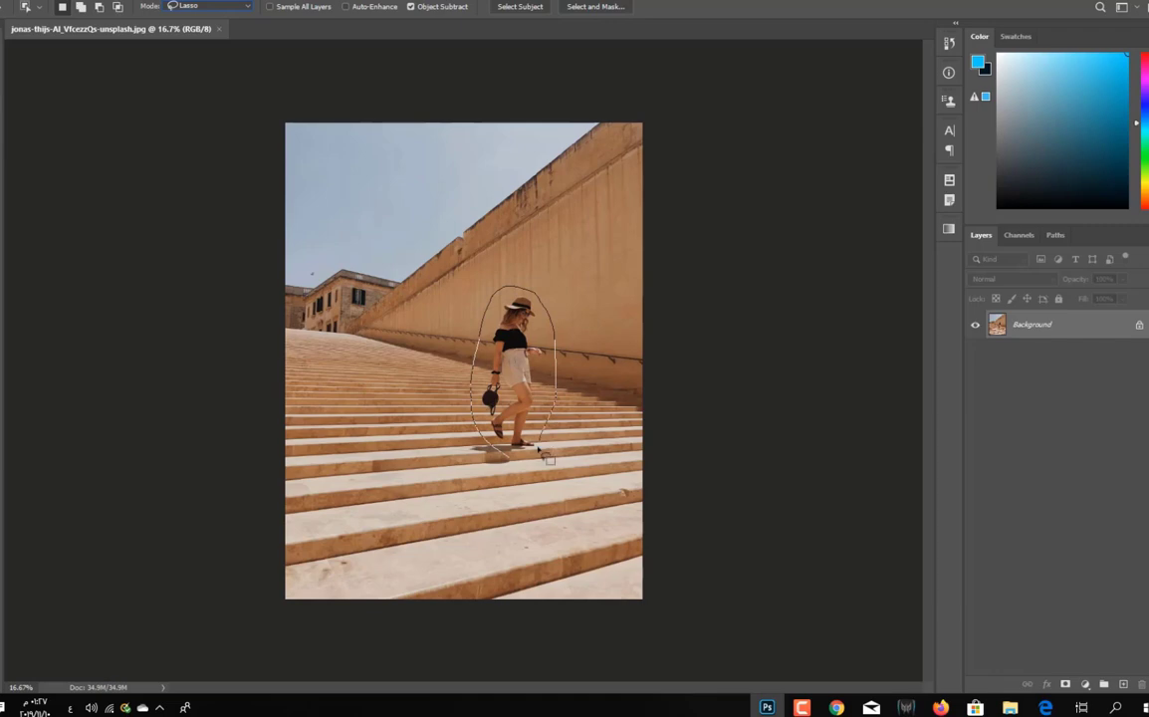
pyautogui.moveTo(528, 473); pyautogui.dragTo(525, 468)
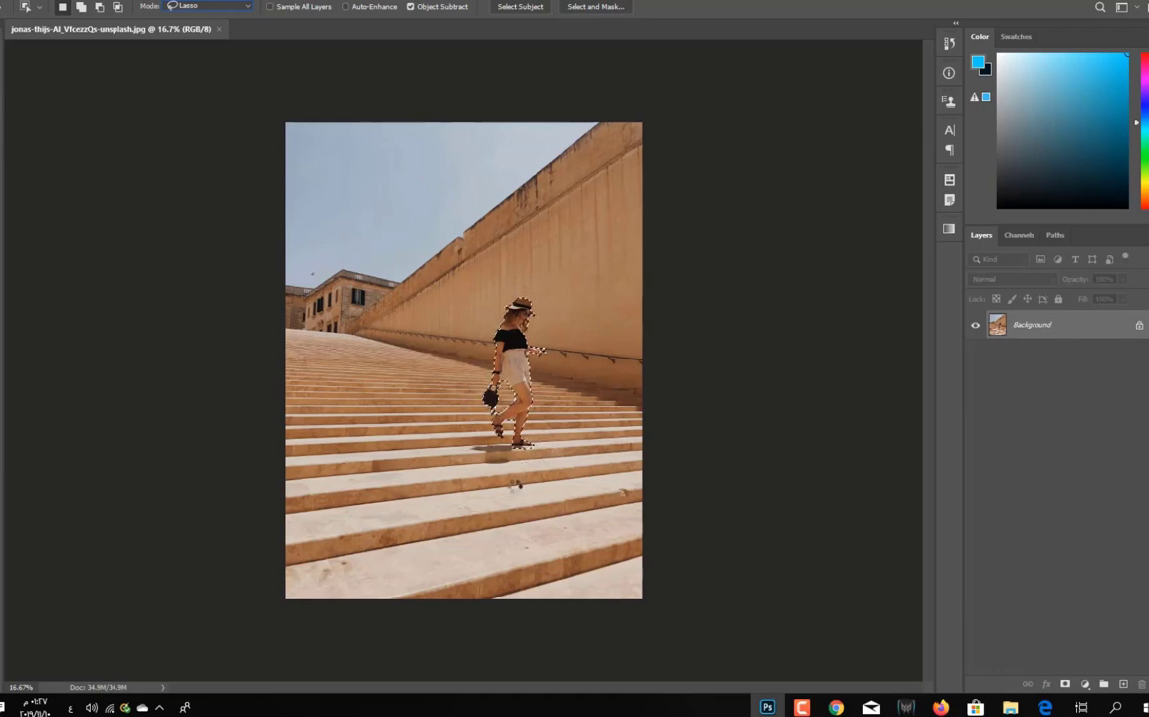
# Subtract the gap between the woman's arm and her shorts from the selection with a Lasso-mode outline
pyautogui.hotkey('ctrl', '+')
pyautogui.hotkey('ctrl', '+')
pyautogui.hotkey('ctrl', '+')
pyautogui.hotkey('ctrl', '+')
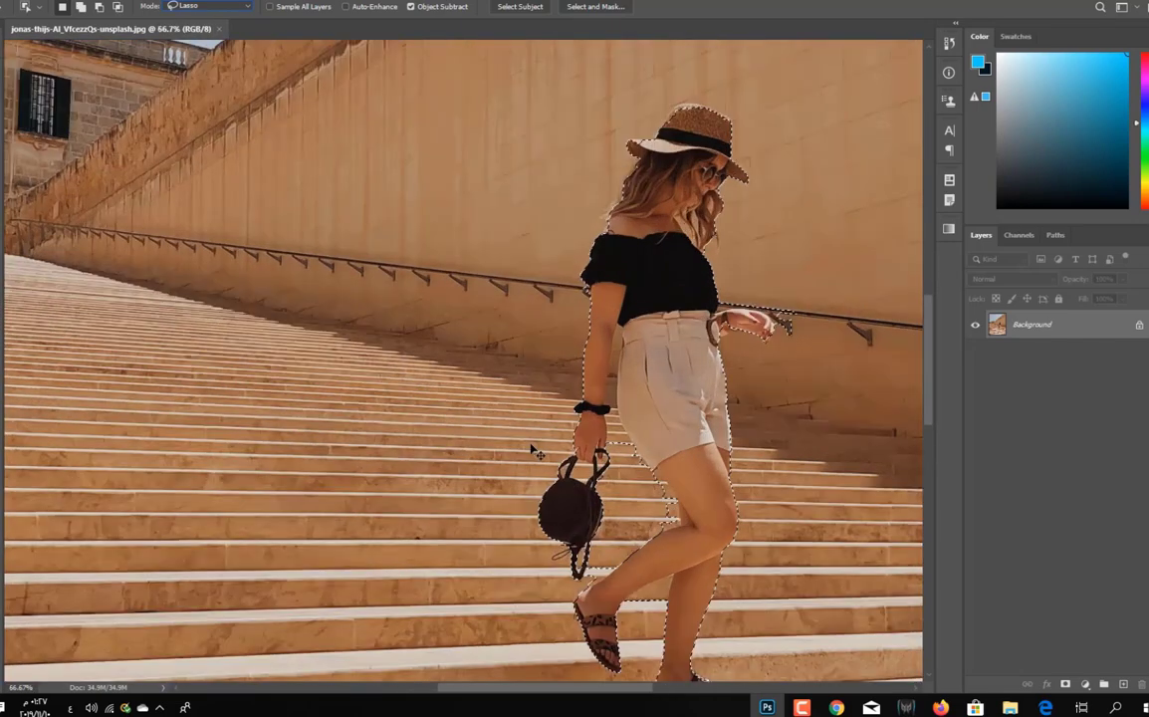
pyautogui.moveTo(685, 488); pyautogui.dragTo(461, 402)
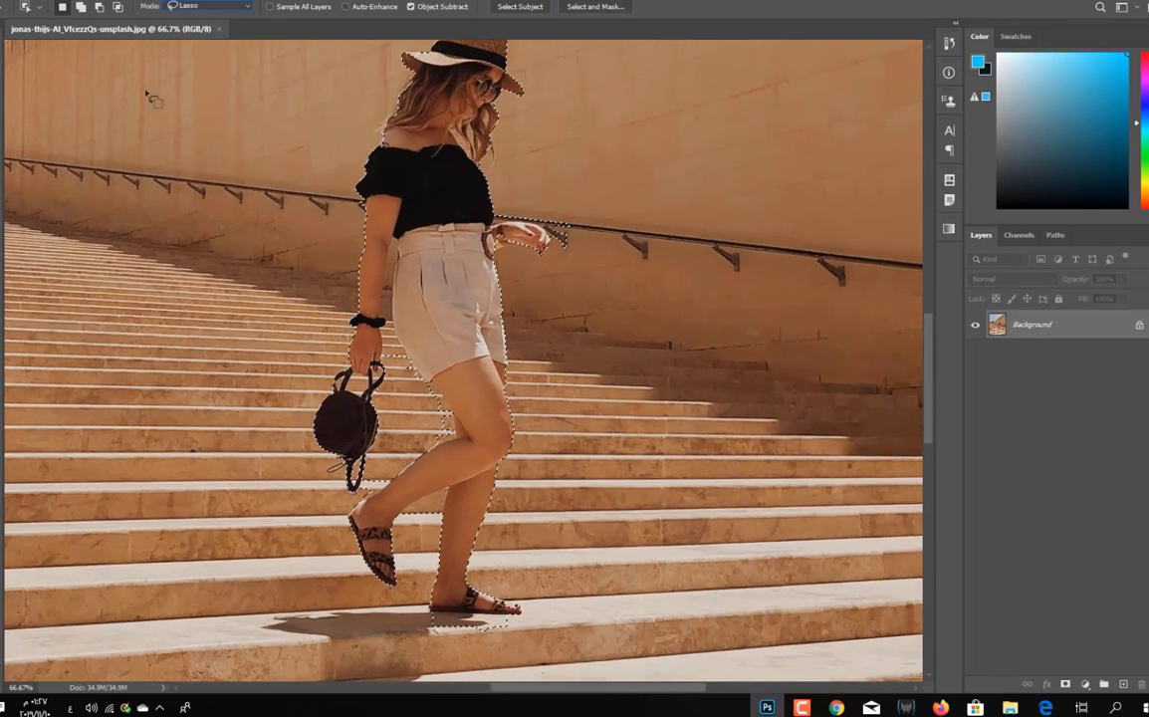
pyautogui.click(80, 7)
pyautogui.click(98, 7)
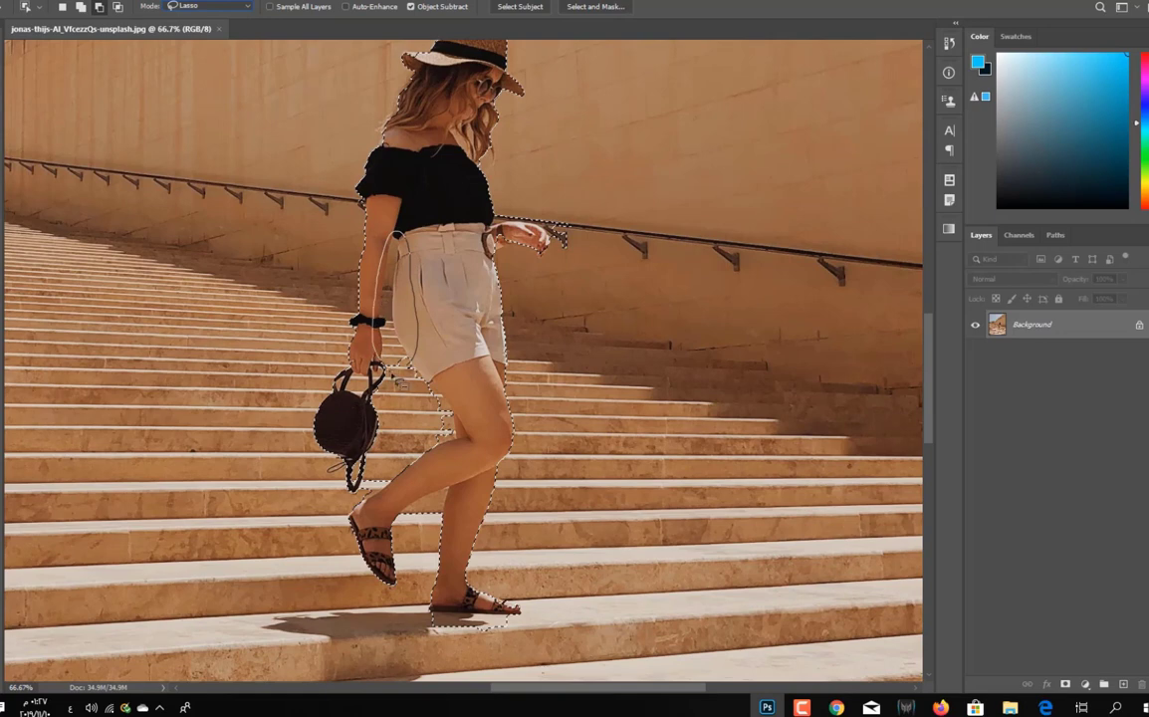
pyautogui.moveTo(391, 374); pyautogui.dragTo(384, 371)
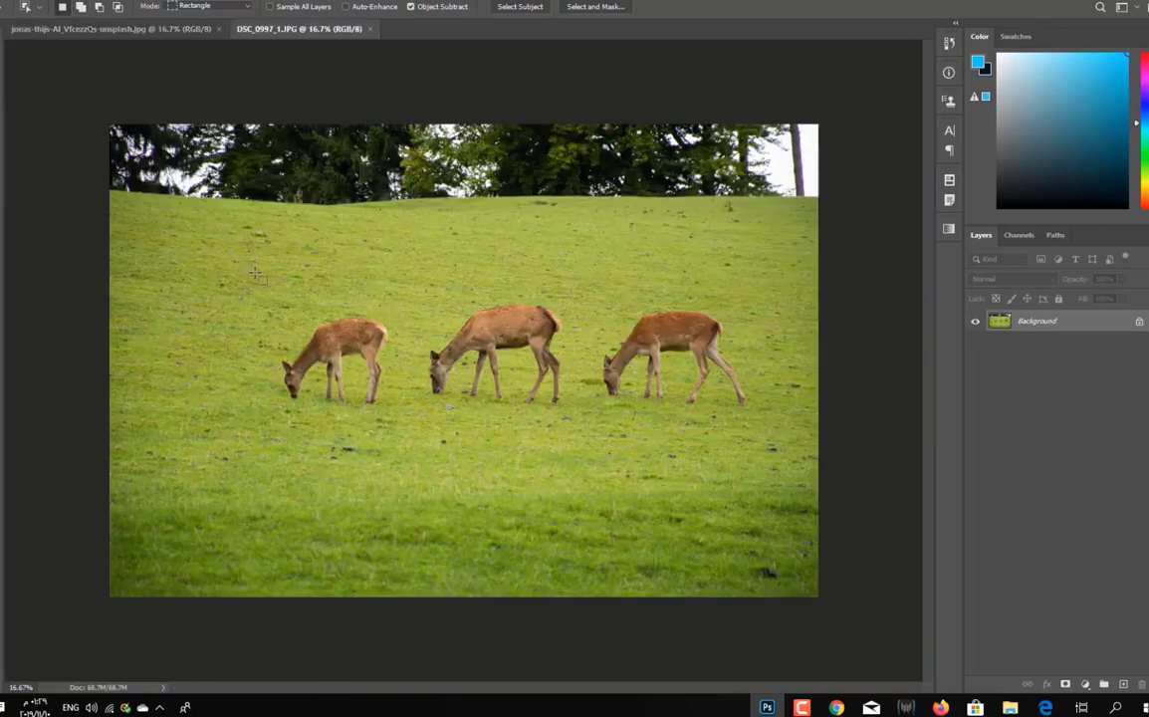
# Object-select the leftmost deer on the meadow in Rectangle mode, and deselect it
pyautogui.moveTo(256, 273); pyautogui.dragTo(769, 443)
pyautogui.moveTo(244, 249); pyautogui.dragTo(409, 403)
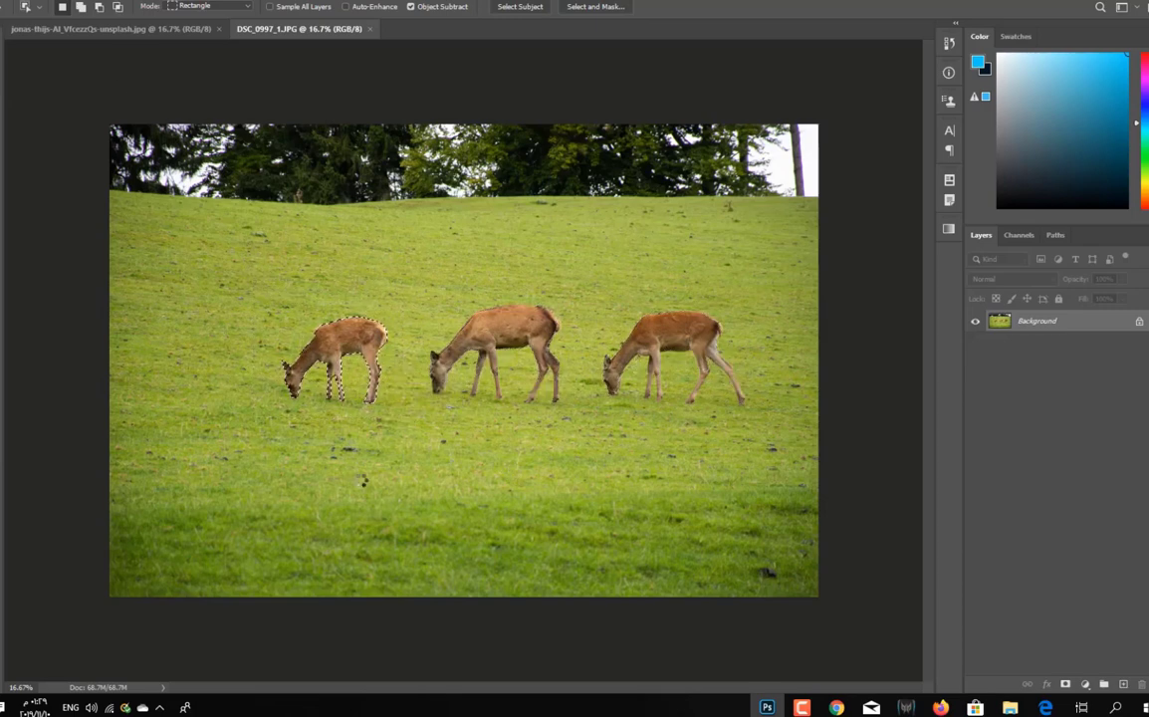
pyautogui.hotkey('ctrl', 'd')
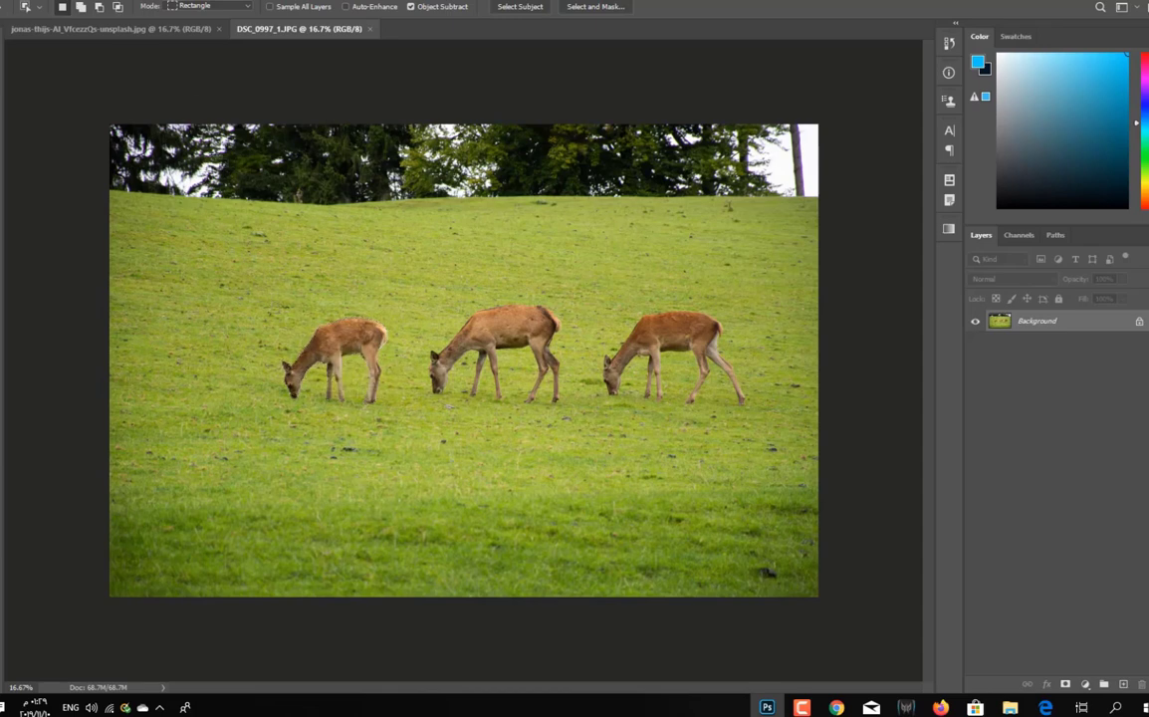
# Object-select the middle deer and then the rightmost deer in Lasso mode, and add the leftmost deer to the selection
pyautogui.click(209, 6)
pyautogui.click(184, 27)
pyautogui.moveTo(421, 389)
pyautogui.mouseDown()
pyautogui.moveTo(534, 263)
pyautogui.moveTo(564, 296)
pyautogui.moveTo(584, 402)
pyautogui.moveTo(544, 433)
pyautogui.moveTo(423, 396)
pyautogui.mouseUp()
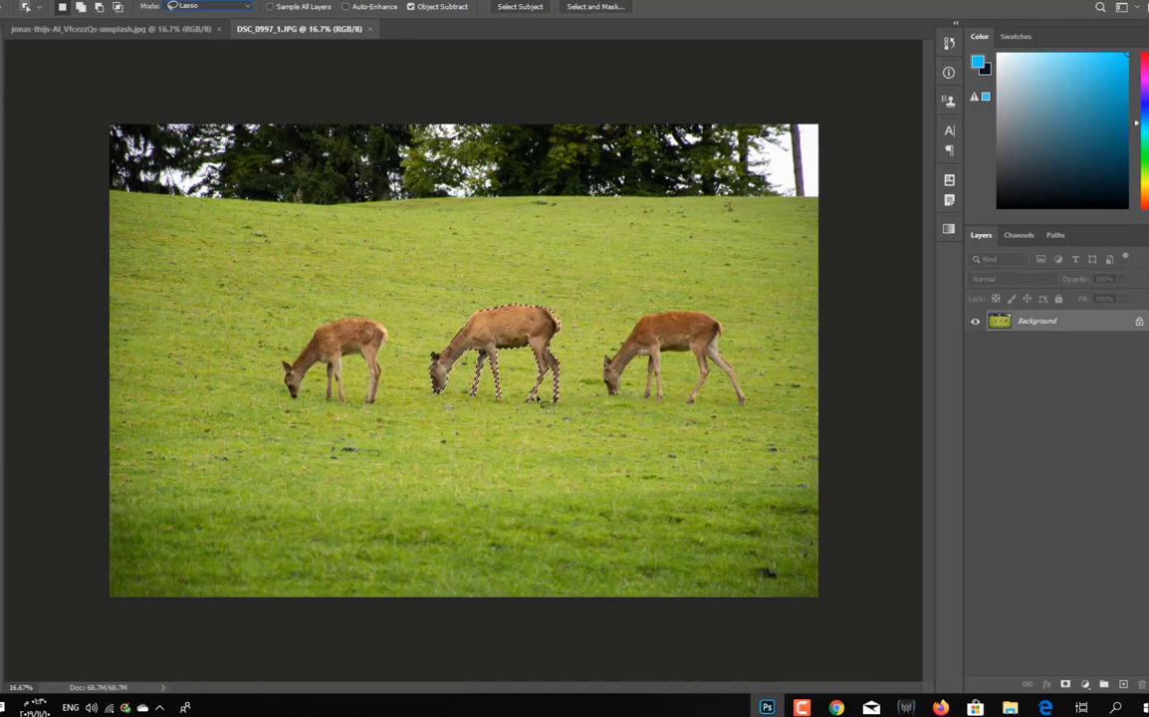
pyautogui.moveTo(598, 390)
pyautogui.mouseDown()
pyautogui.moveTo(759, 407)
pyautogui.moveTo(633, 414)
pyautogui.mouseUp()
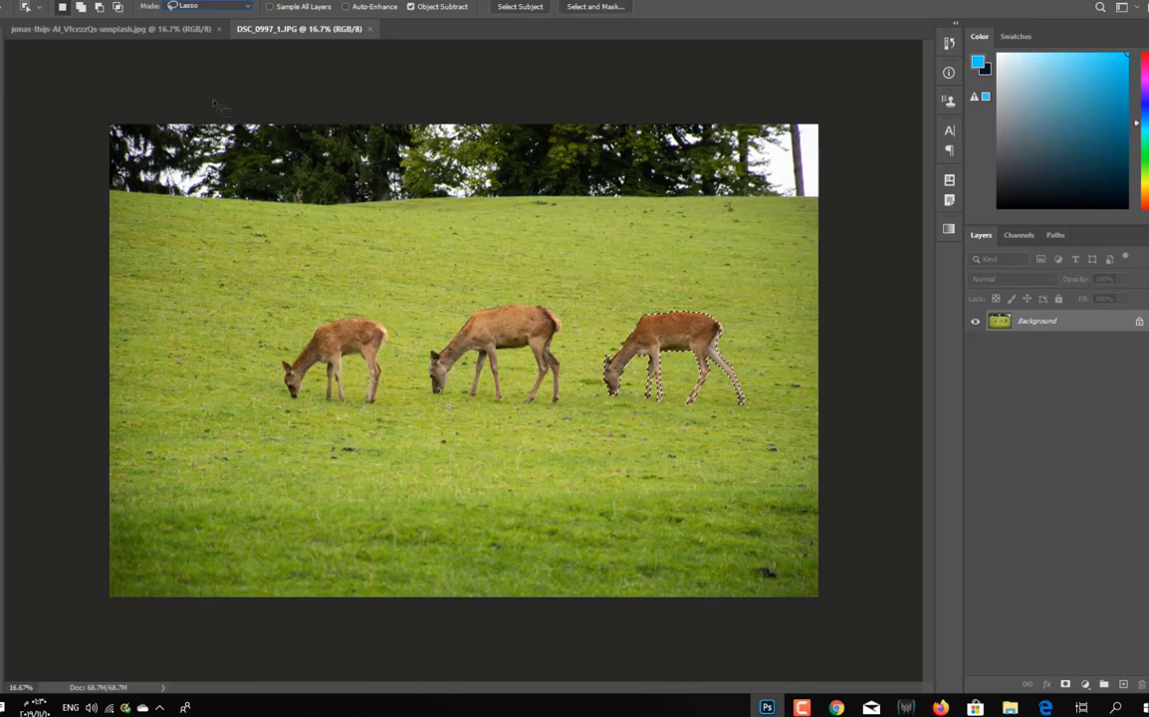
pyautogui.click(80, 6)
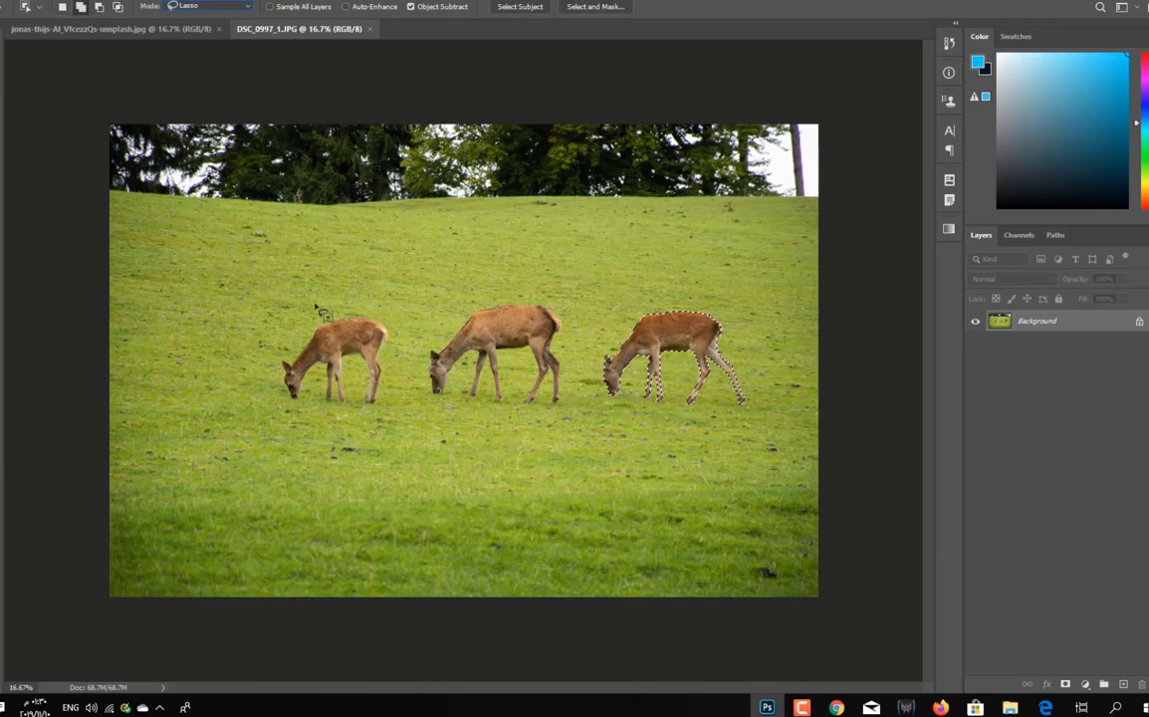
pyautogui.moveTo(294, 310)
pyautogui.mouseDown()
pyautogui.moveTo(372, 312)
pyautogui.moveTo(405, 346)
pyautogui.moveTo(389, 402)
pyautogui.moveTo(350, 421)
pyautogui.moveTo(265, 394)
pyautogui.moveTo(283, 326)
pyautogui.moveTo(264, 351)
pyautogui.mouseUp()
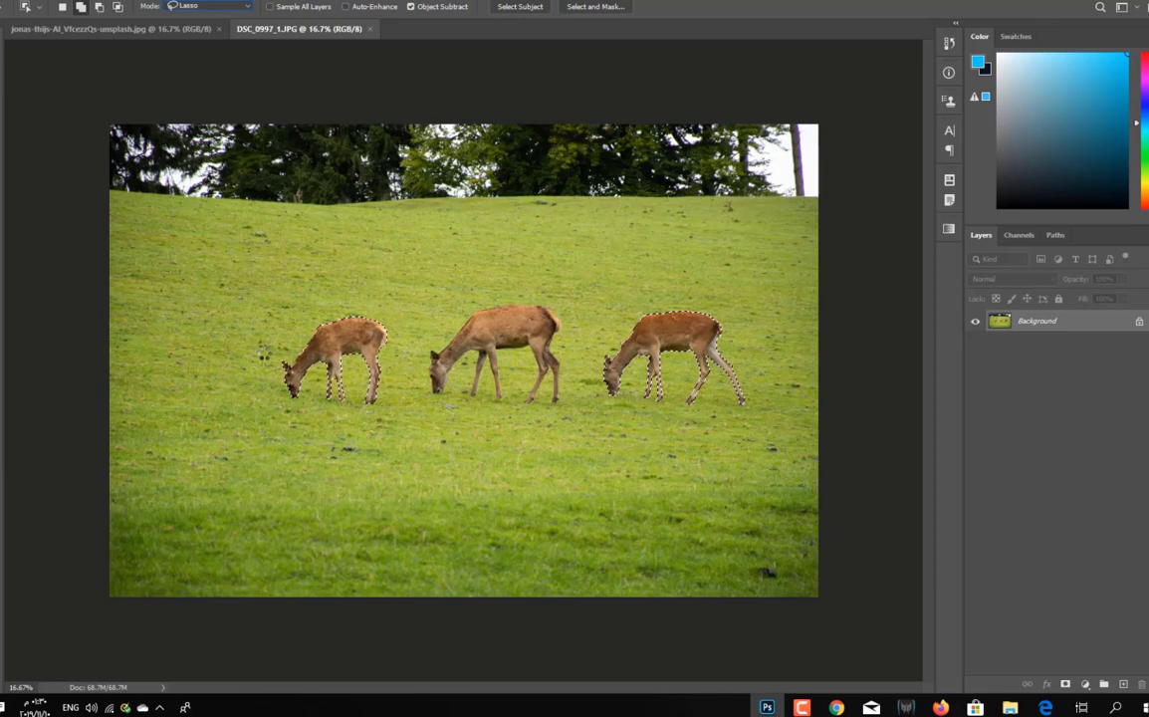
# Undo the last addition and add the leftmost deer to the selection again in Rectangle mode
pyautogui.click(211, 6)
pyautogui.click(204, 17)
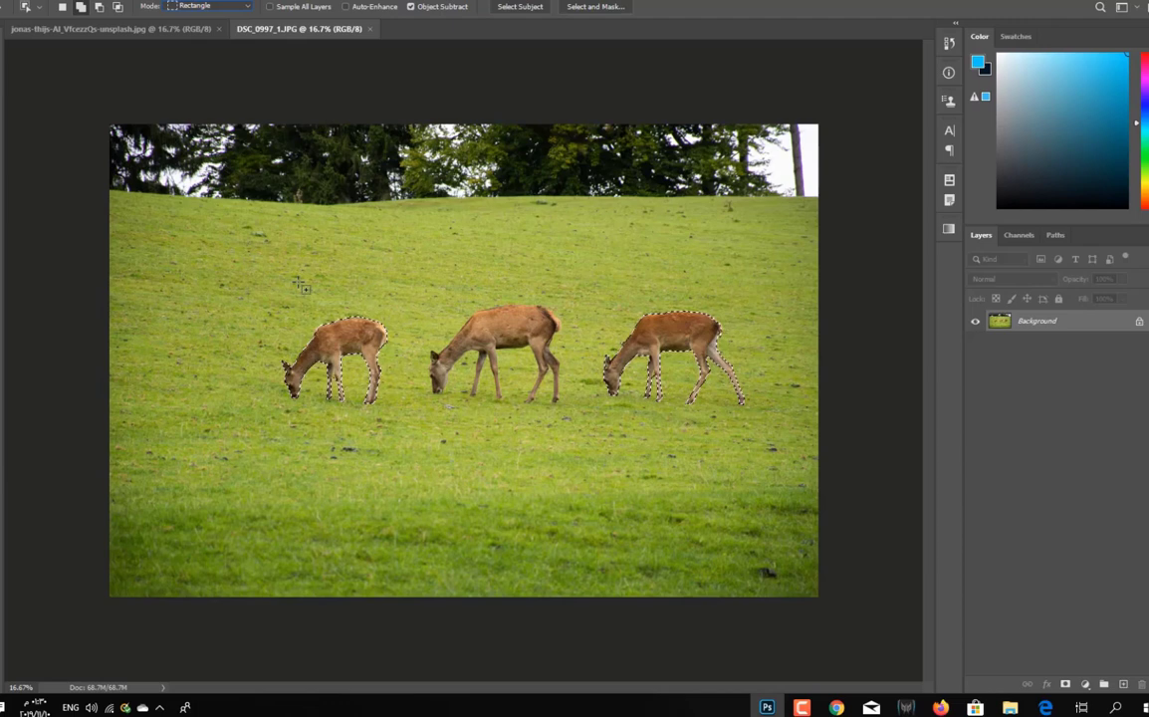
pyautogui.hotkey('ctrl', 'z')
pyautogui.moveTo(276, 296); pyautogui.dragTo(399, 408)
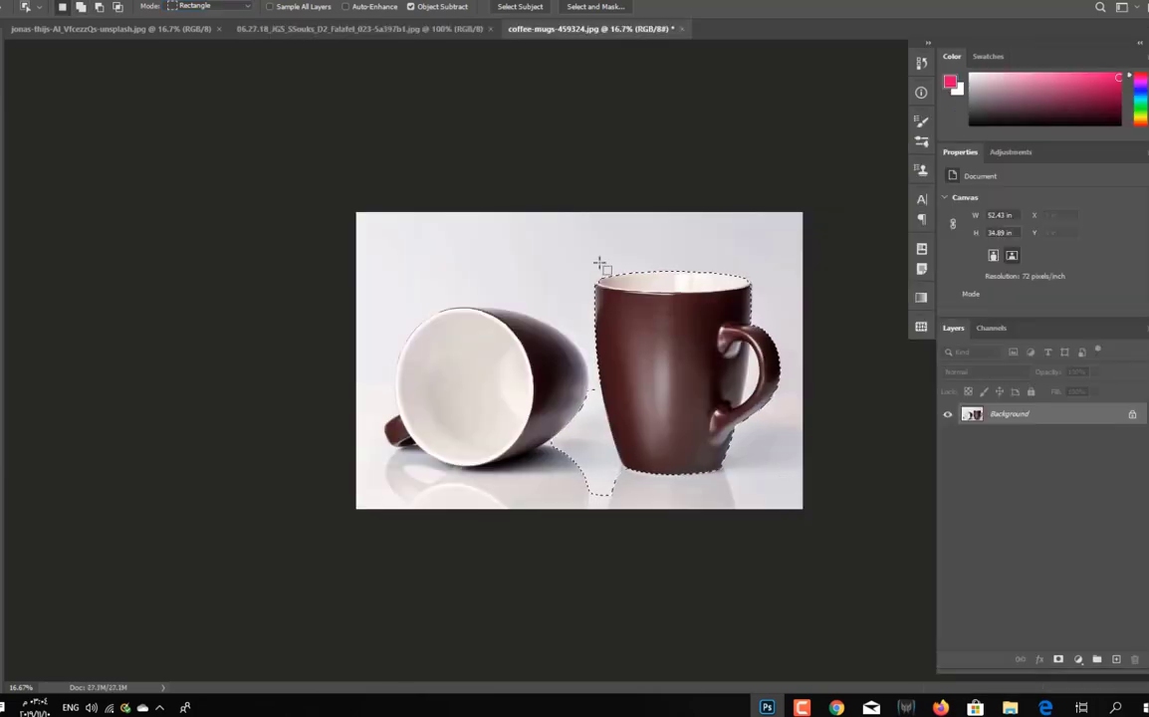
# Object-select the upright mug in Rectangle mode and add the upper part of its left edge to the selection
pyautogui.moveTo(587, 255); pyautogui.dragTo(784, 470)
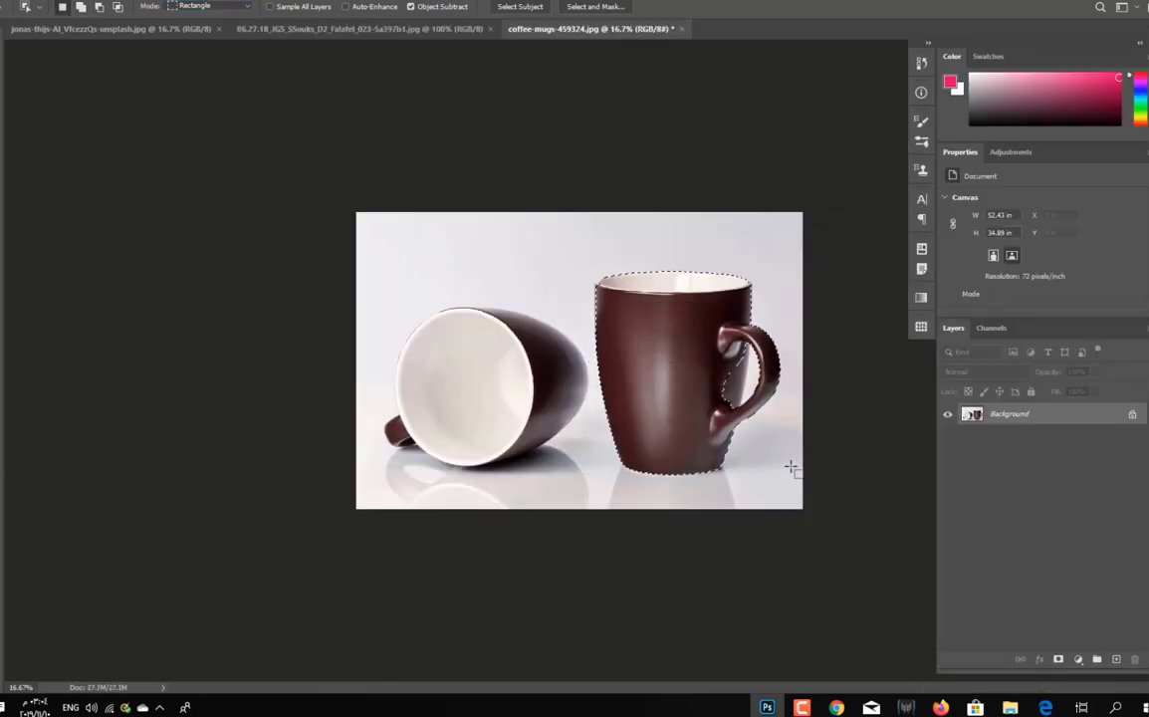
pyautogui.hotkey('ctrl', '+')
pyautogui.hotkey('ctrl', '+')
pyautogui.hotkey('ctrl', '+')
pyautogui.hscroll(3, 677, 413)
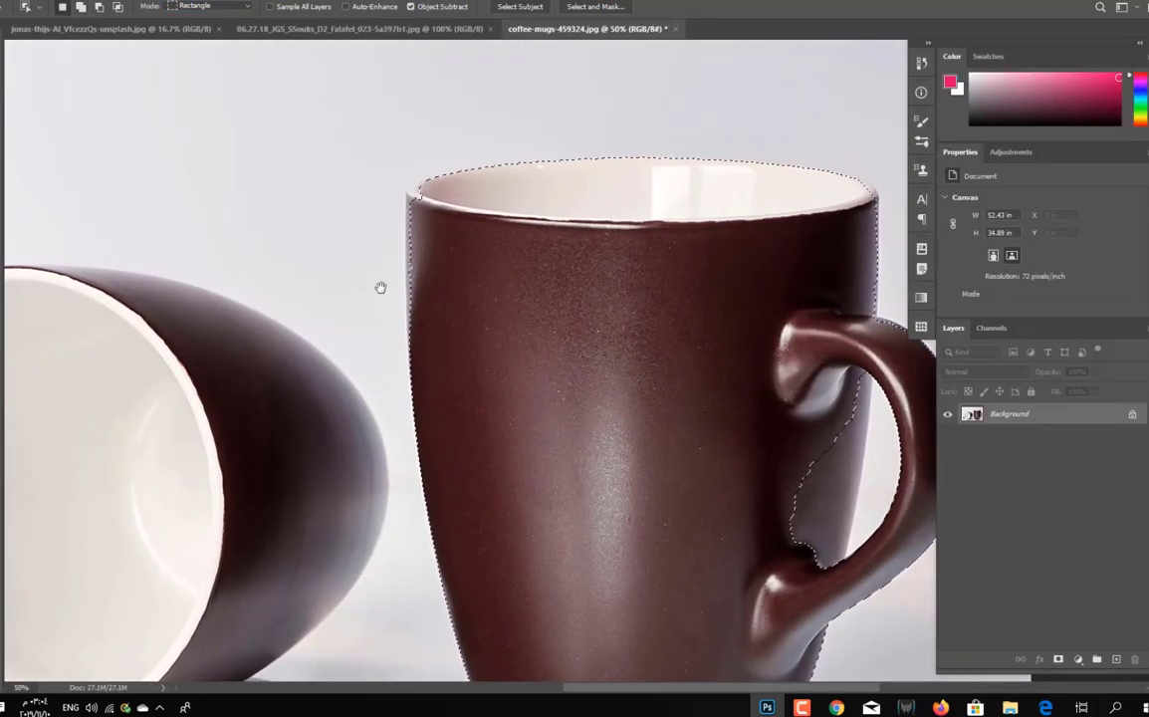
pyautogui.click(83, 8)
pyautogui.moveTo(392, 166)
pyautogui.mouseDown()
pyautogui.moveTo(406, 180)
pyautogui.moveTo(448, 365)
pyautogui.mouseUp()
# Add the missing part of the mug's body beside the handle to the selection with a Lasso-mode outline
pyautogui.press('l')
pyautogui.scroll(-2, 448, 364)
pyautogui.hscroll(4, 448, 364)
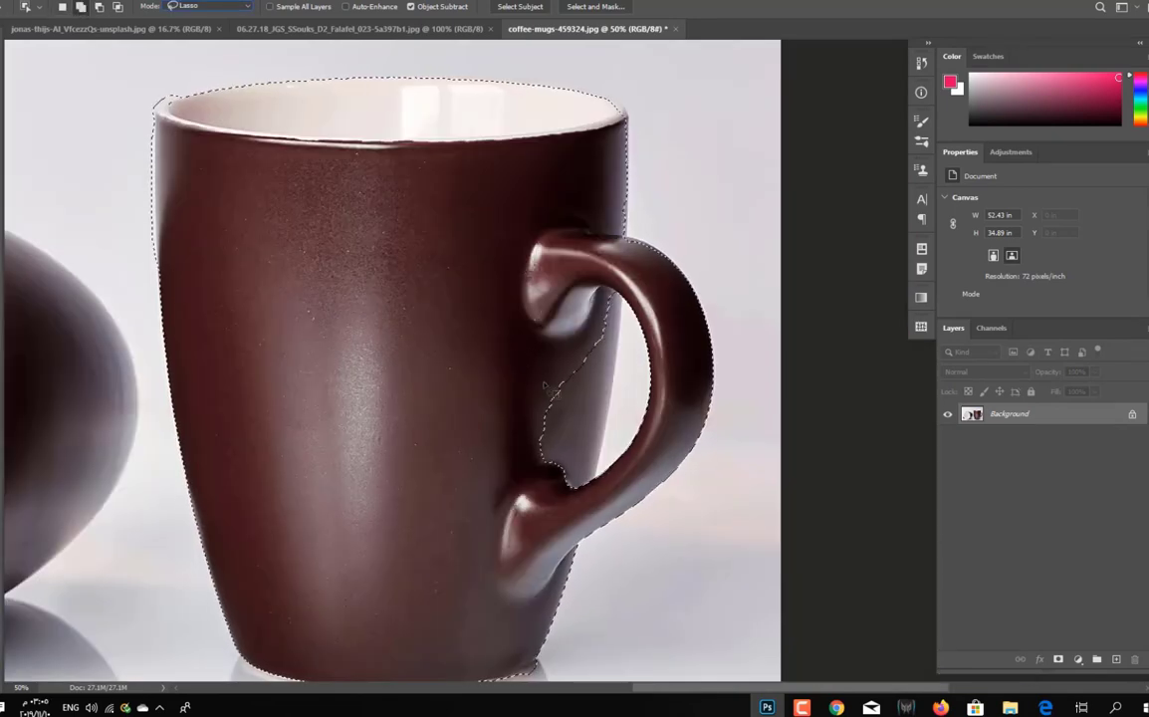
pyautogui.moveTo(616, 390); pyautogui.dragTo(607, 461)
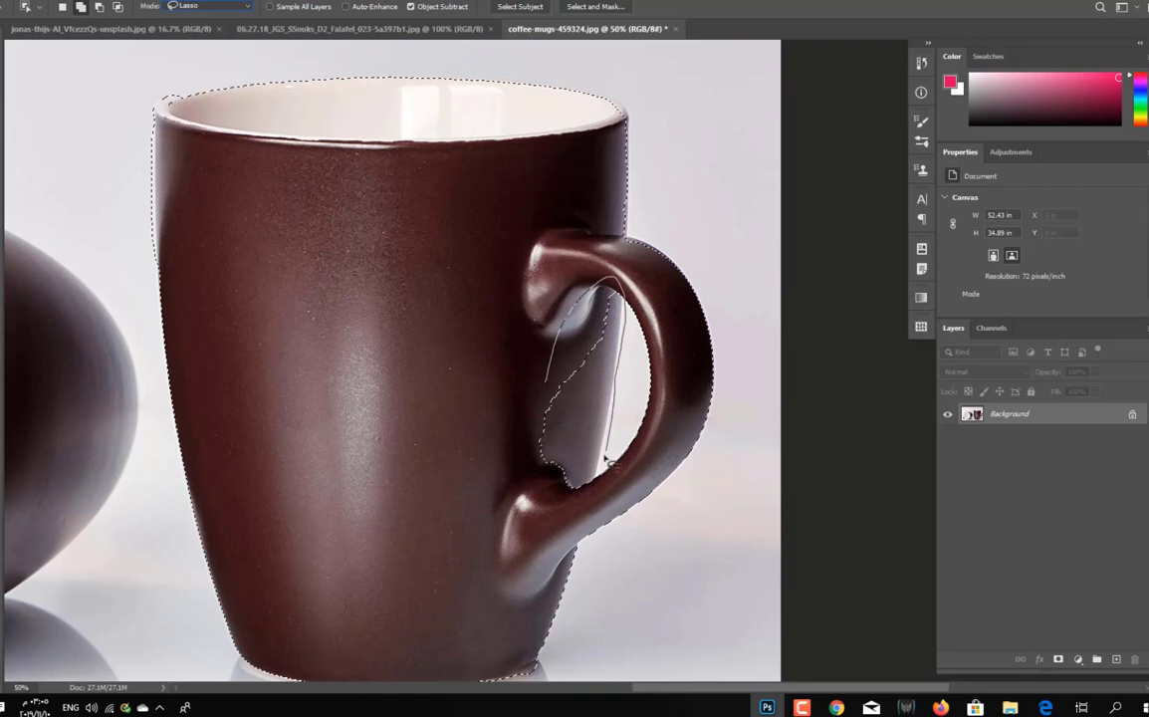
pyautogui.moveTo(535, 431); pyautogui.dragTo(546, 378)
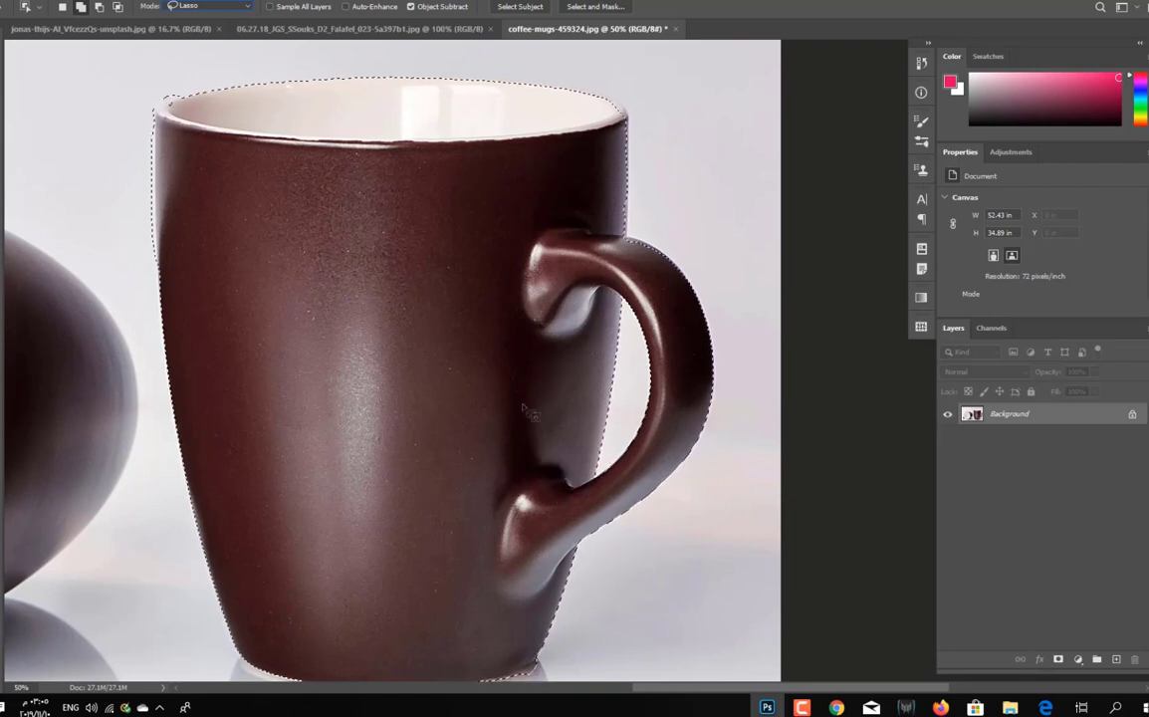
pyautogui.moveTo(483, 423)
pyautogui.mouseDown()
pyautogui.moveTo(547, 256)
pyautogui.moveTo(493, 449)
pyautogui.moveTo(469, 456)
pyautogui.mouseUp()
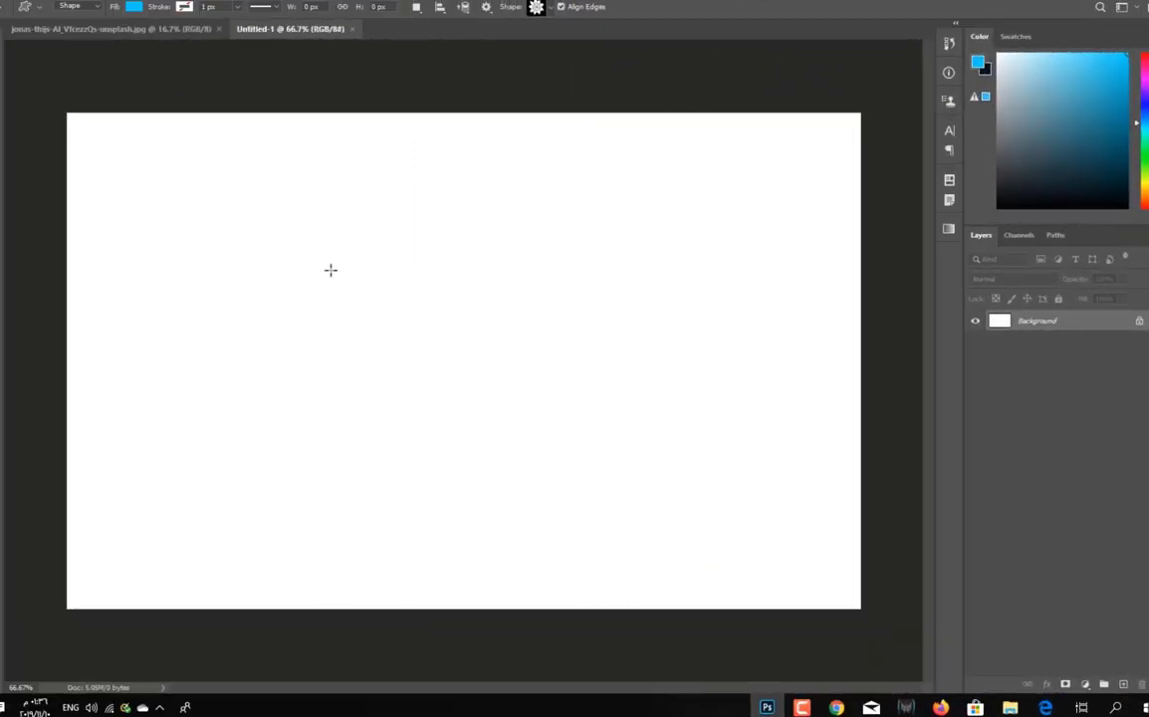
# Draw the blue flower custom shape, about 391 x 352 px, near the canvas centre and enlarge it proportionally to about 107%
pyautogui.moveTo(321, 251); pyautogui.dragTo(539, 442)
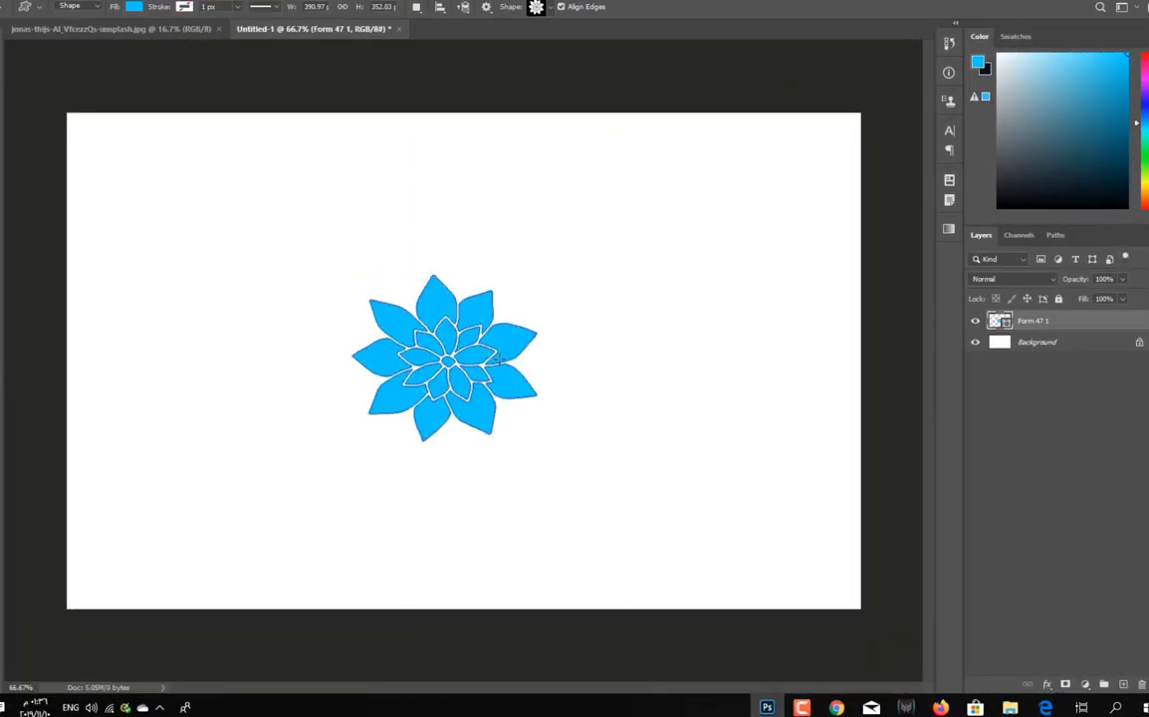
pyautogui.press('v')
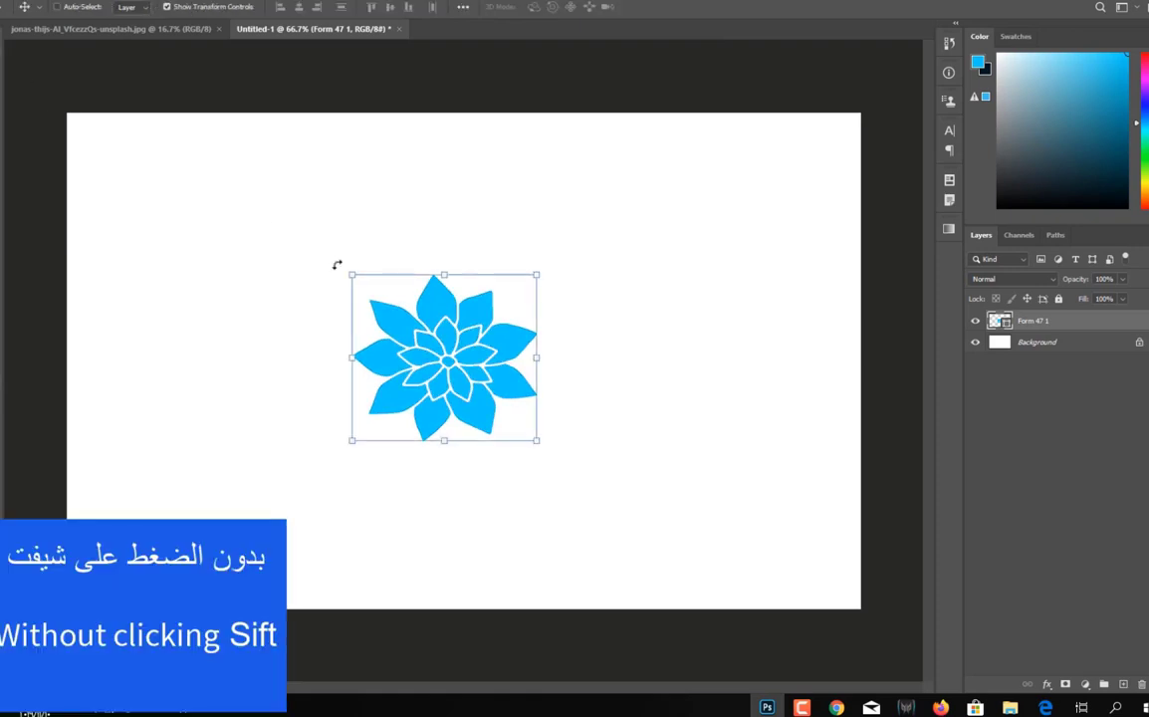
pyautogui.moveTo(538, 273)
pyautogui.mouseDown()
pyautogui.moveTo(587, 215)
pyautogui.moveTo(462, 333)
pyautogui.moveTo(642, 213)
pyautogui.moveTo(507, 306)
pyautogui.moveTo(614, 211)
pyautogui.moveTo(549, 264)
pyautogui.mouseUp()
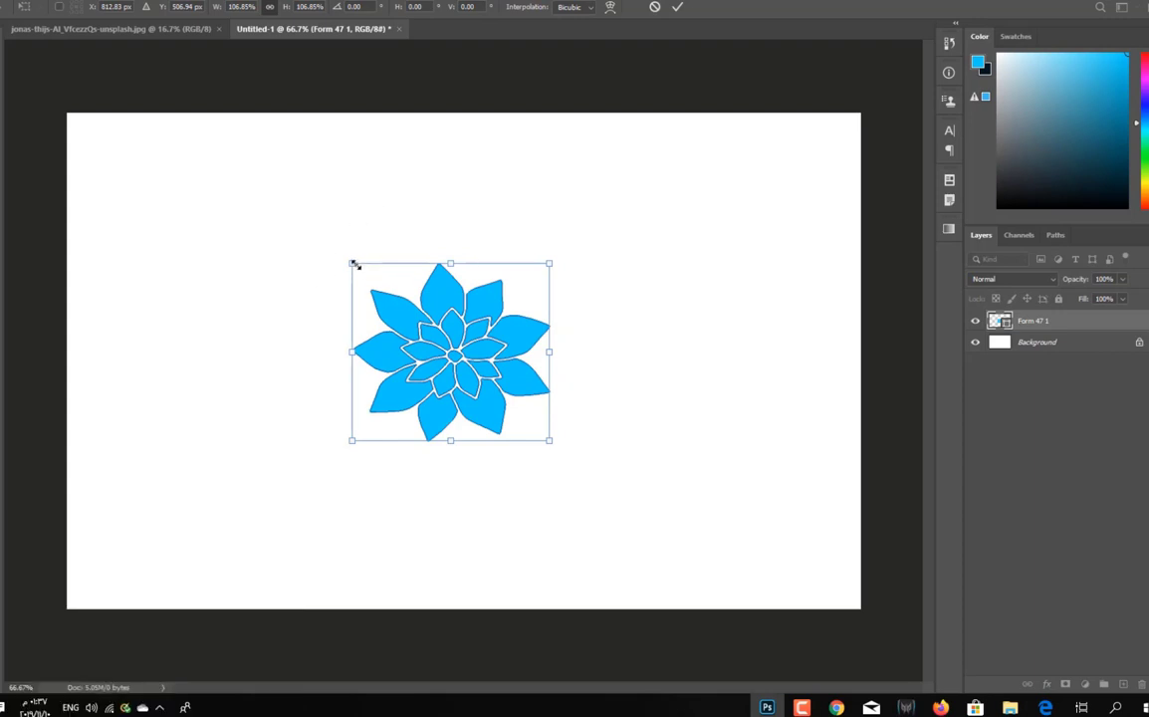
# Scale the flower from its upper-left corner to about 95% width and 97% height, and apply the transformation
pyautogui.moveTo(355, 265)
pyautogui.mouseDown()
pyautogui.moveTo(375, 282)
pyautogui.moveTo(354, 266)
pyautogui.moveTo(439, 259)
pyautogui.moveTo(215, 257)
pyautogui.moveTo(373, 257)
pyautogui.moveTo(372, 192)
pyautogui.moveTo(366, 278)
pyautogui.moveTo(284, 273)
pyautogui.moveTo(381, 274)
pyautogui.moveTo(355, 273)
pyautogui.mouseUp()
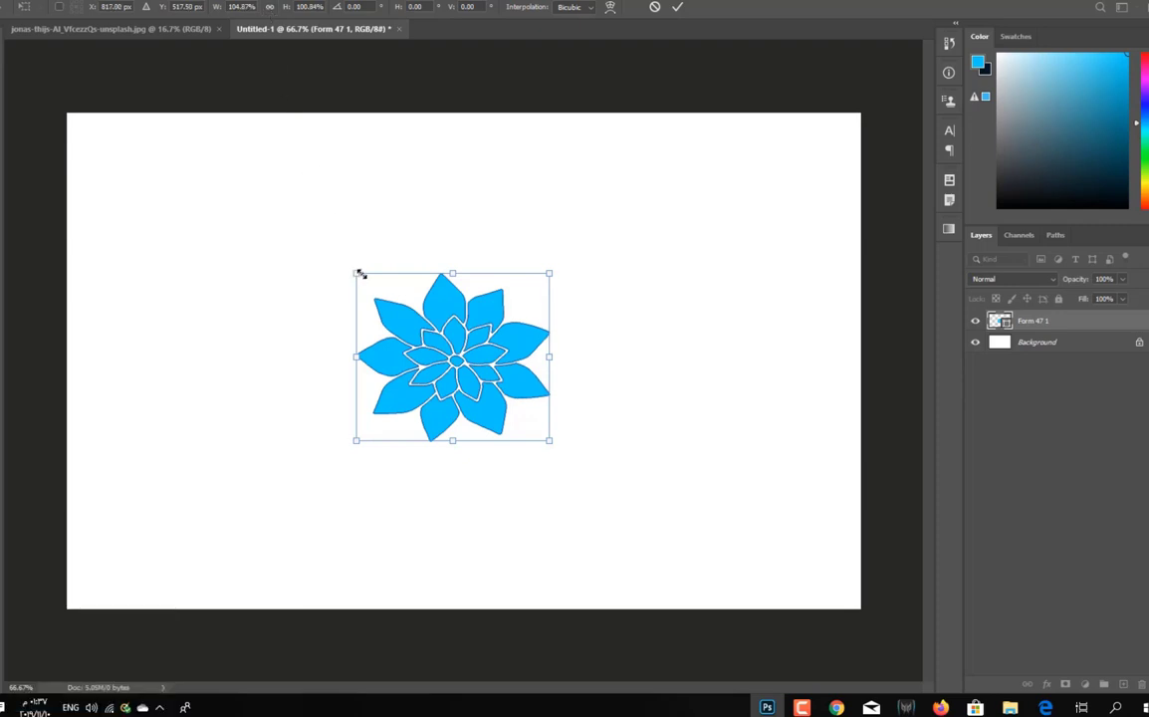
pyautogui.moveTo(361, 273)
pyautogui.mouseDown()
pyautogui.moveTo(393, 269)
pyautogui.moveTo(367, 272)
pyautogui.moveTo(372, 236)
pyautogui.moveTo(325, 269)
pyautogui.moveTo(367, 267)
pyautogui.moveTo(374, 223)
pyautogui.moveTo(335, 259)
pyautogui.moveTo(418, 310)
pyautogui.moveTo(348, 239)
pyautogui.moveTo(423, 317)
pyautogui.moveTo(367, 287)
pyautogui.moveTo(374, 281)
pyautogui.mouseUp()
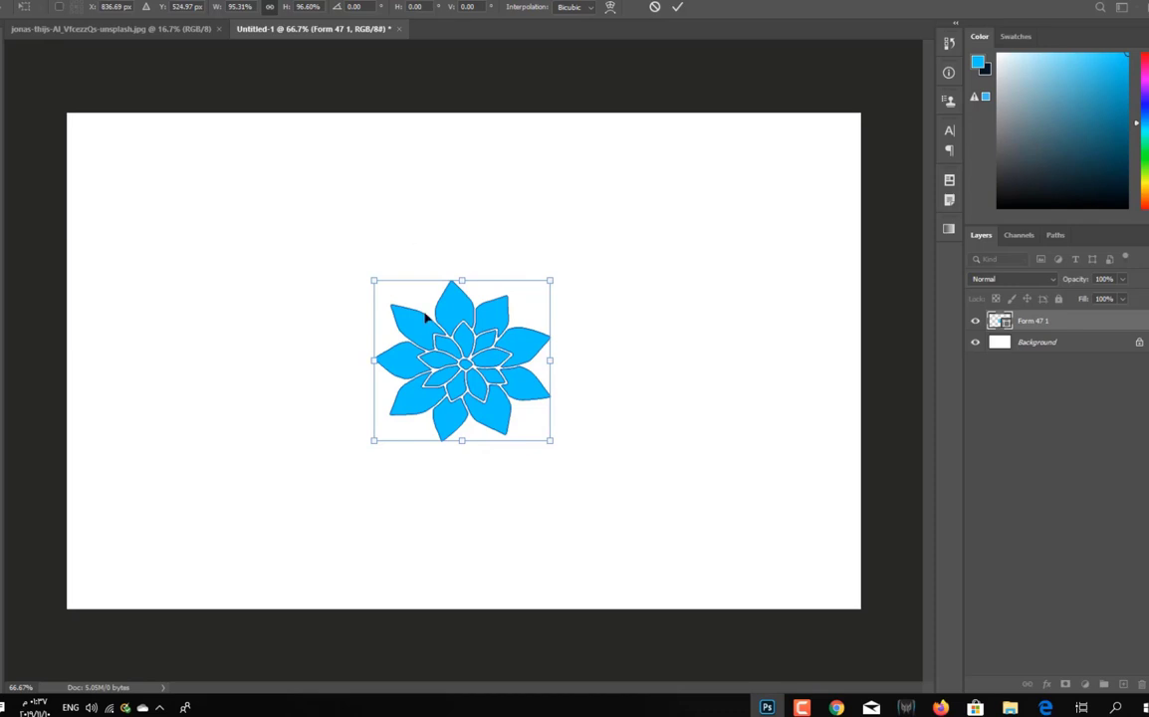
pyautogui.click(32, 0)
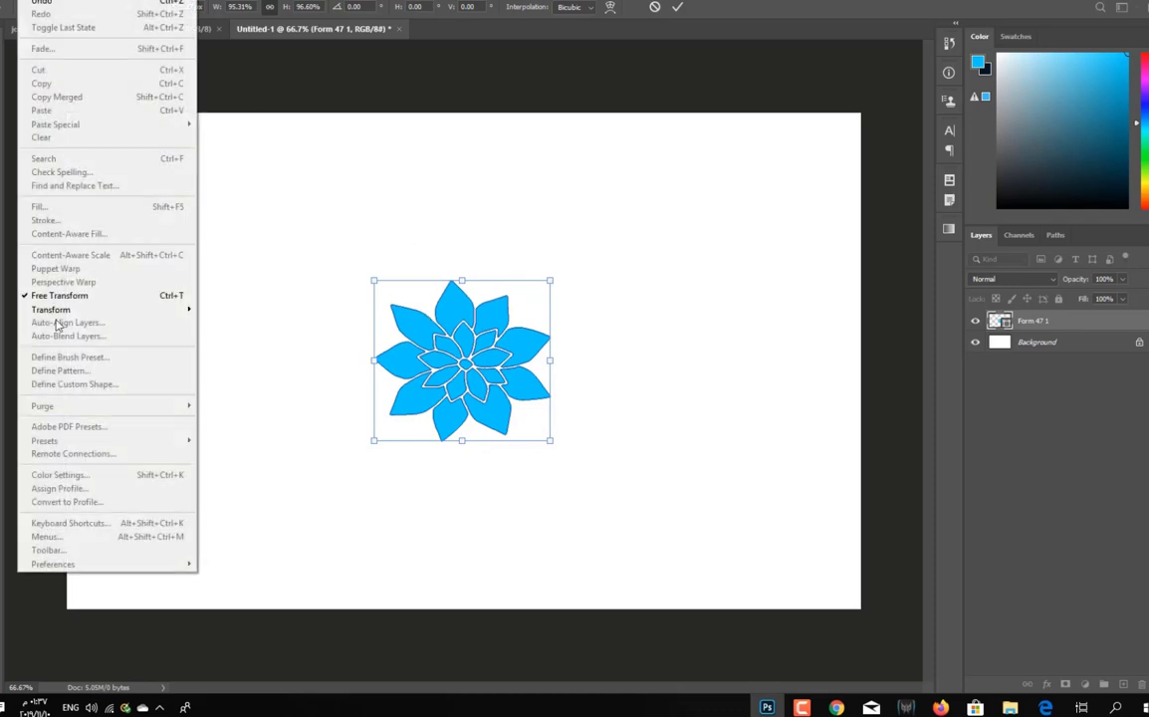
pyautogui.moveTo(58, 0)
pyautogui.press('Escape')
pyautogui.press('Return')
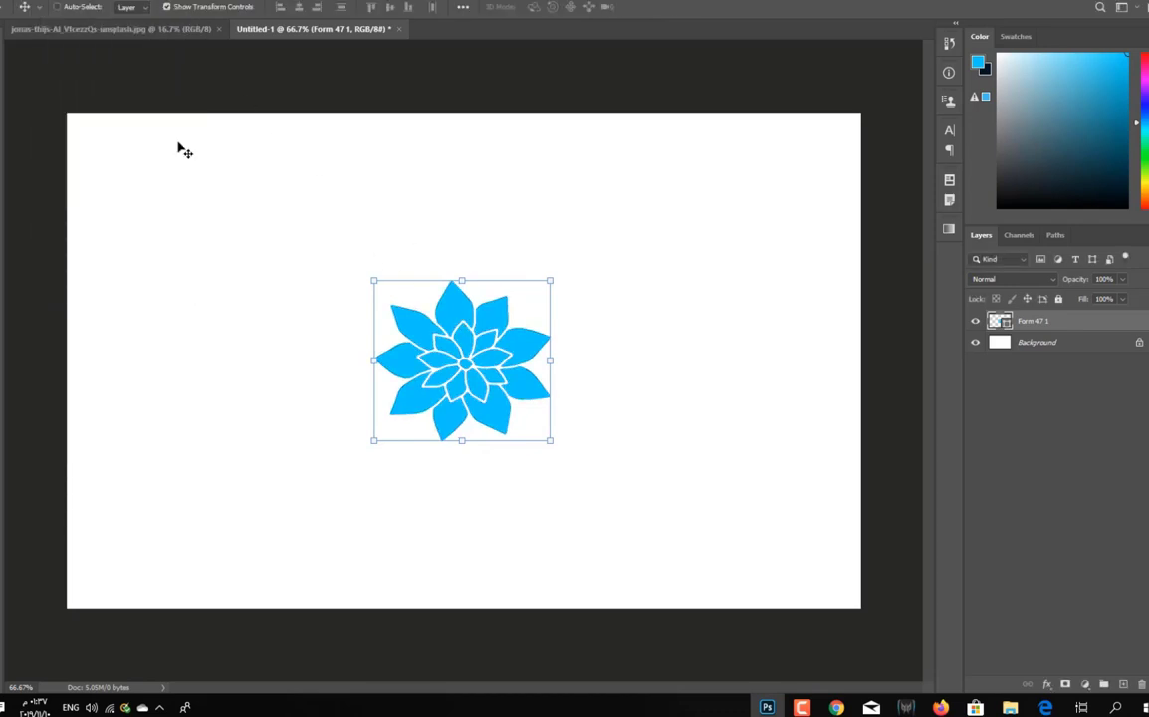
# Enable Use Legacy Free Transform in the general preferences and scale the flower freely from its upper-right corner
pyautogui.click(36, 2)
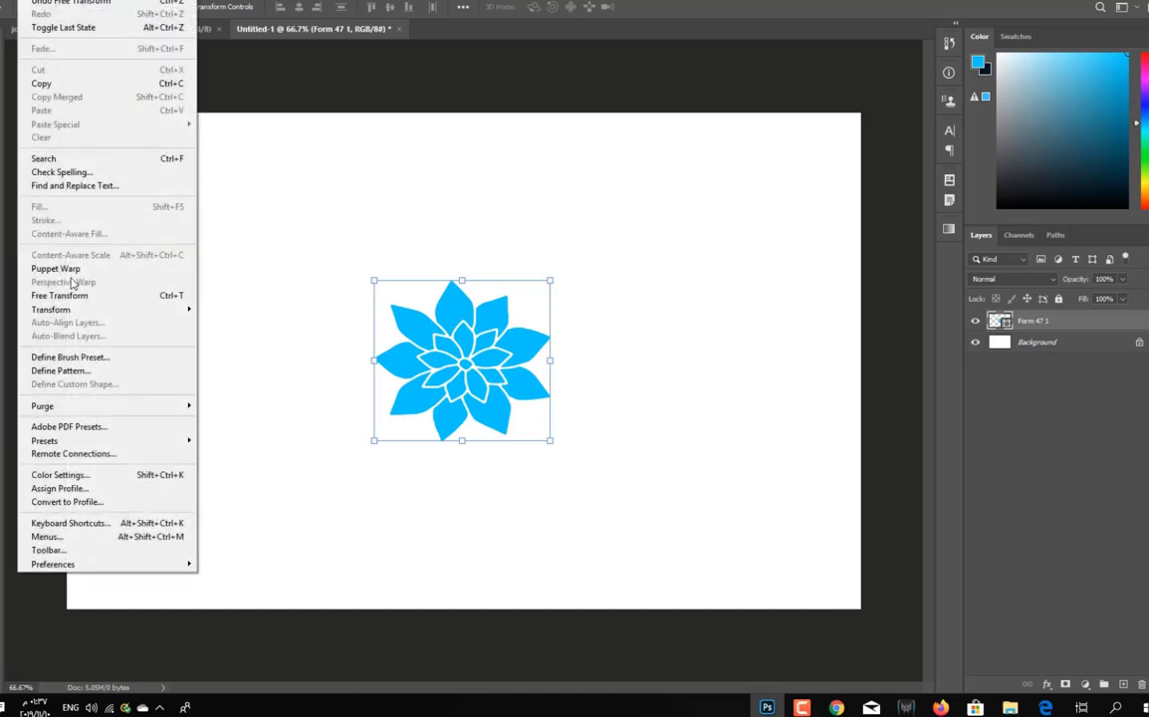
pyautogui.moveTo(111, 563)
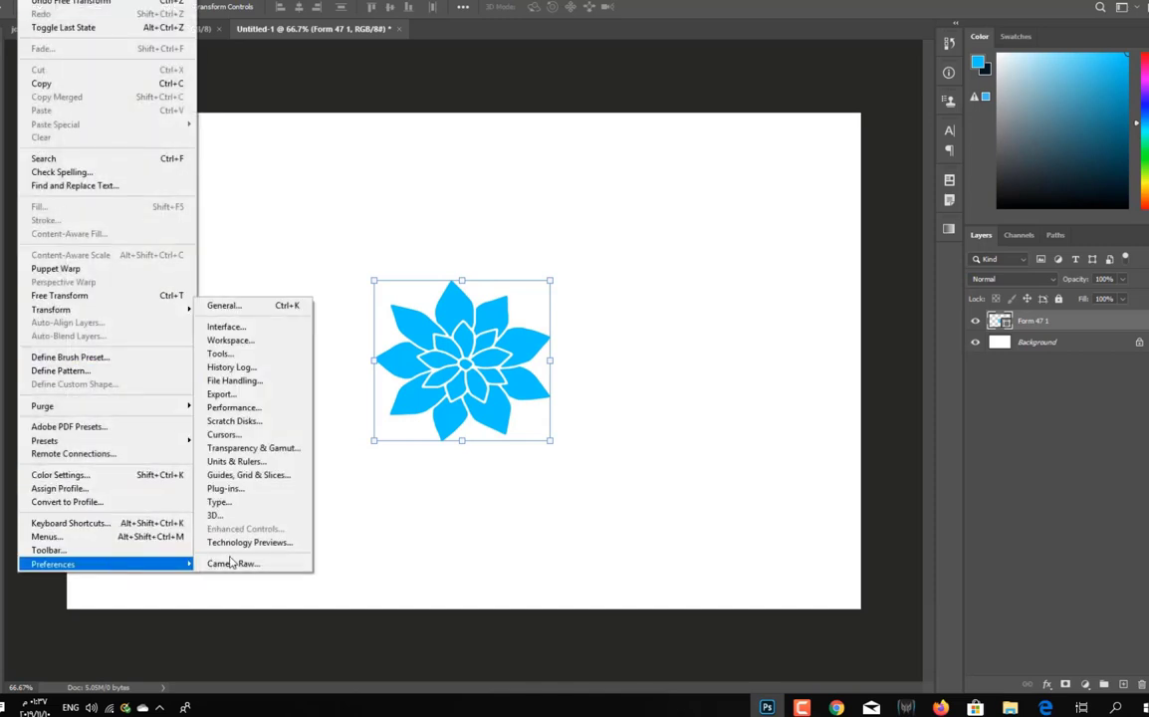
pyautogui.click(262, 307)
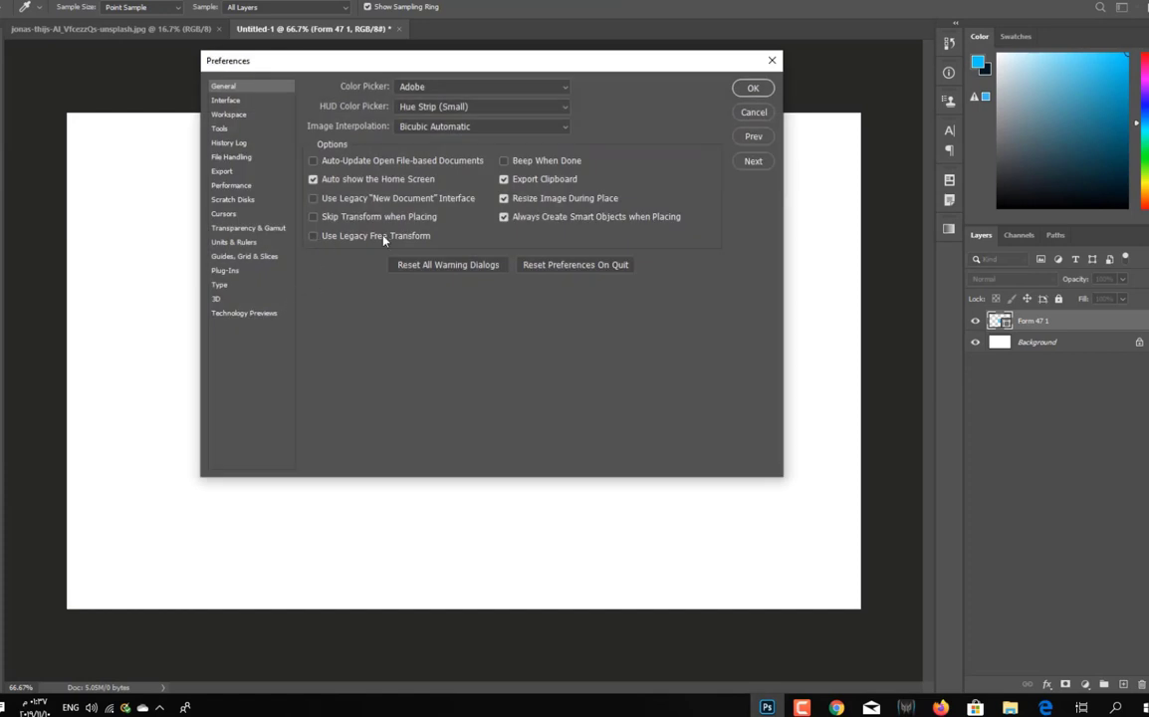
pyautogui.click(314, 236)
pyautogui.click(753, 89)
pyautogui.moveTo(551, 280)
pyautogui.mouseDown()
pyautogui.moveTo(505, 278)
pyautogui.moveTo(551, 272)
pyautogui.moveTo(564, 330)
pyautogui.moveTo(567, 272)
pyautogui.moveTo(516, 264)
pyautogui.moveTo(560, 285)
pyautogui.moveTo(560, 275)
pyautogui.moveTo(560, 291)
pyautogui.mouseUp()
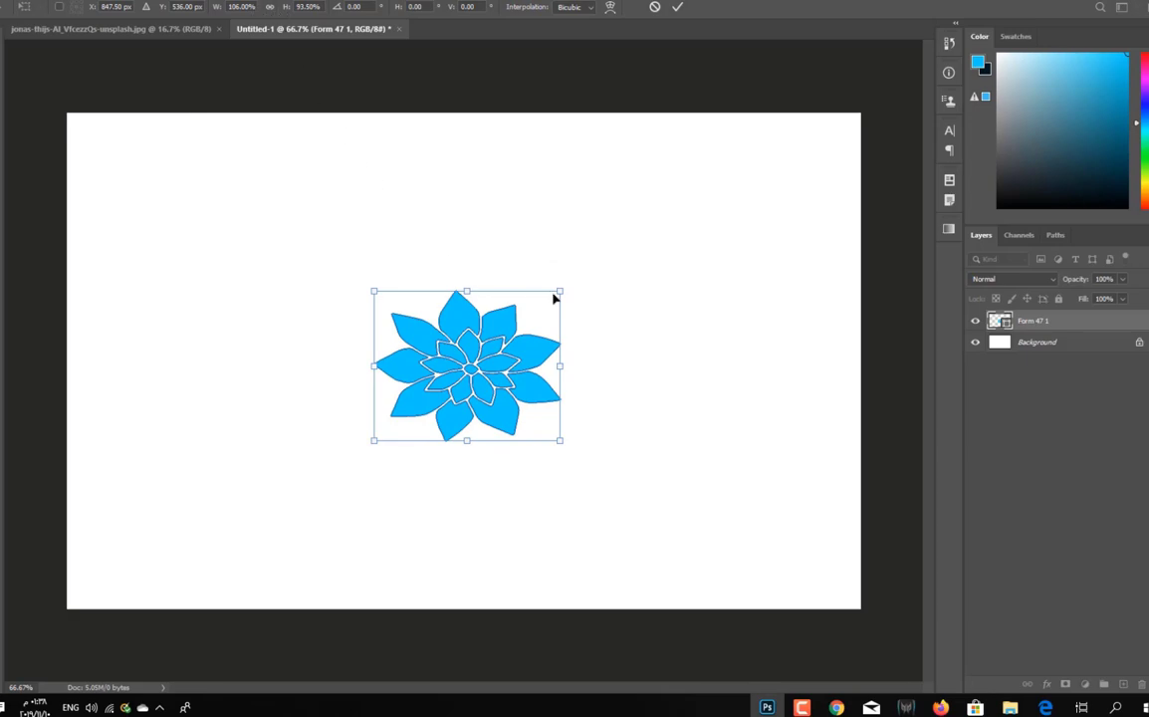
pyautogui.moveTo(561, 289); pyautogui.dragTo(544, 273)
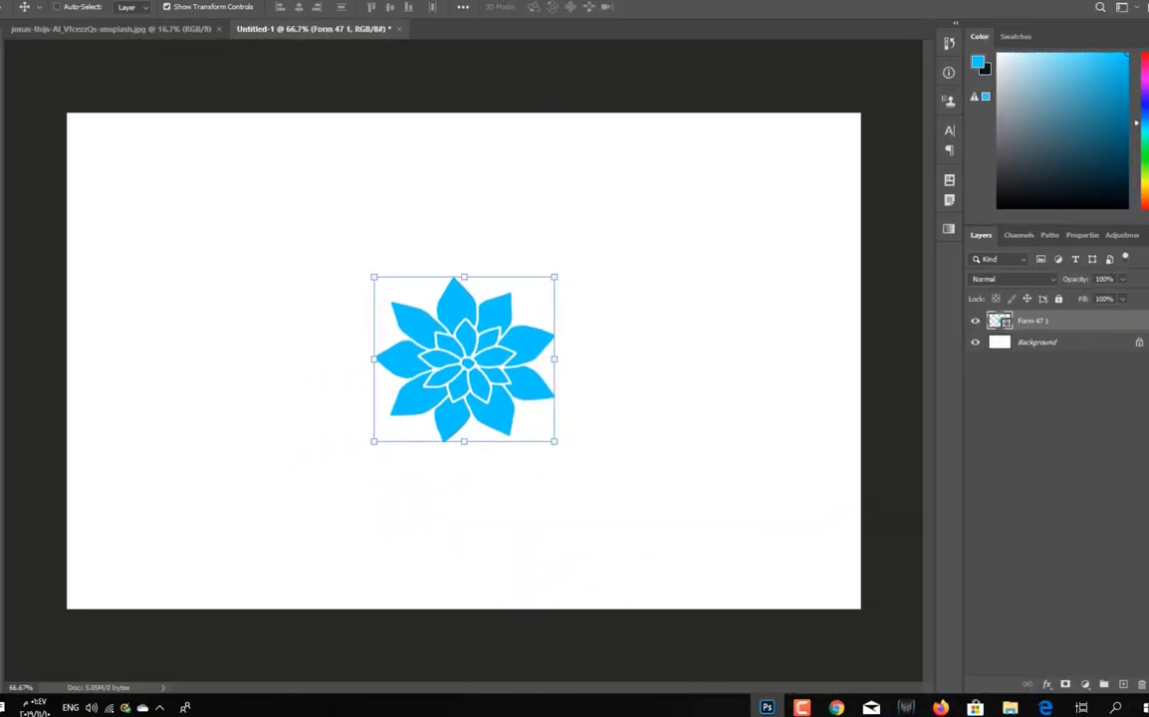
# Show the pattern presets and fill the flower with the black-and-white camouflage pattern, replacing it with the fine grey texture
pyautogui.click(223, 1)
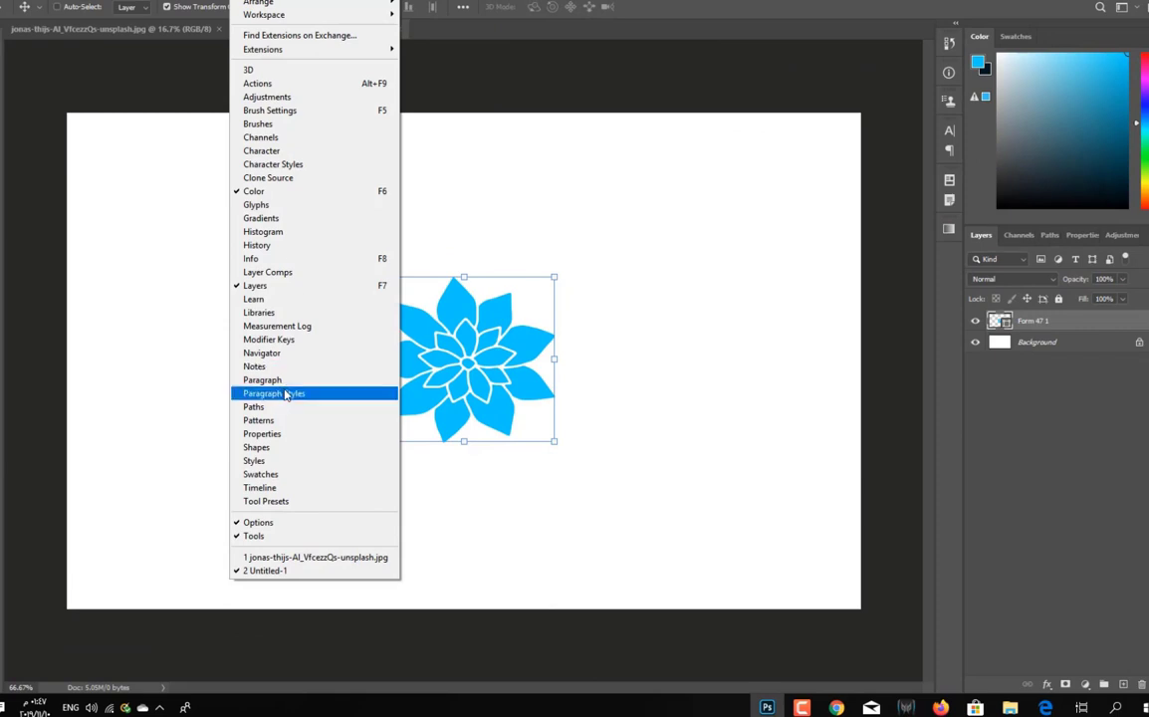
pyautogui.click(259, 420)
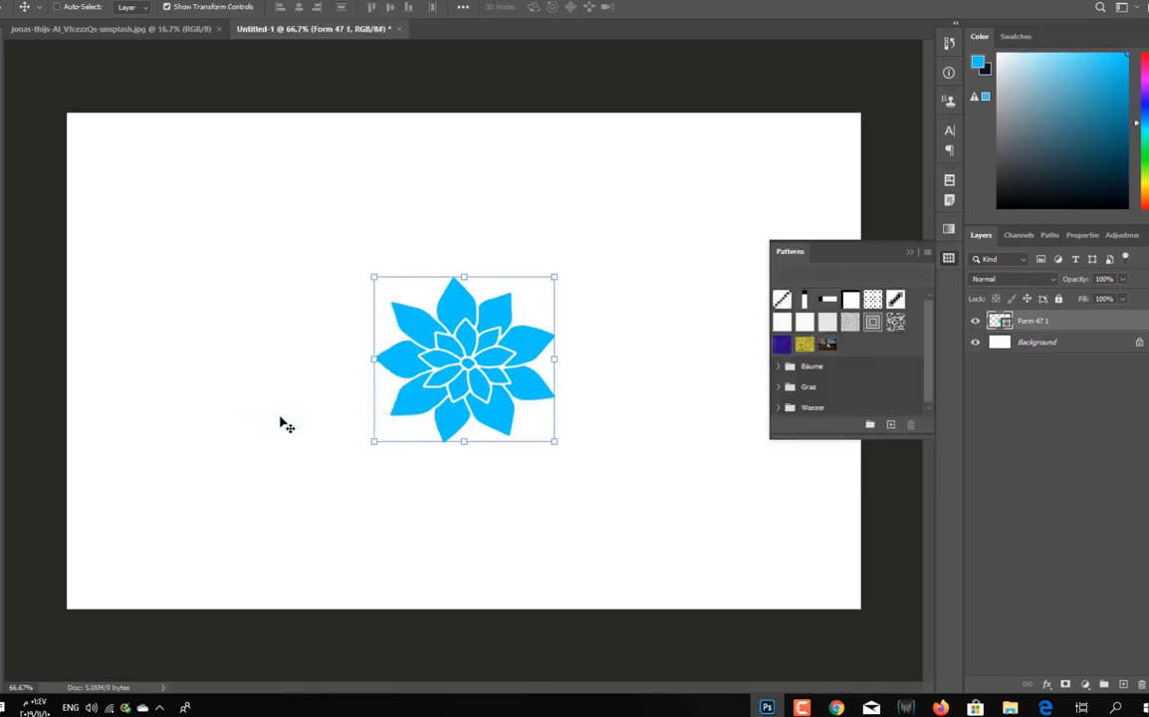
pyautogui.click(896, 321)
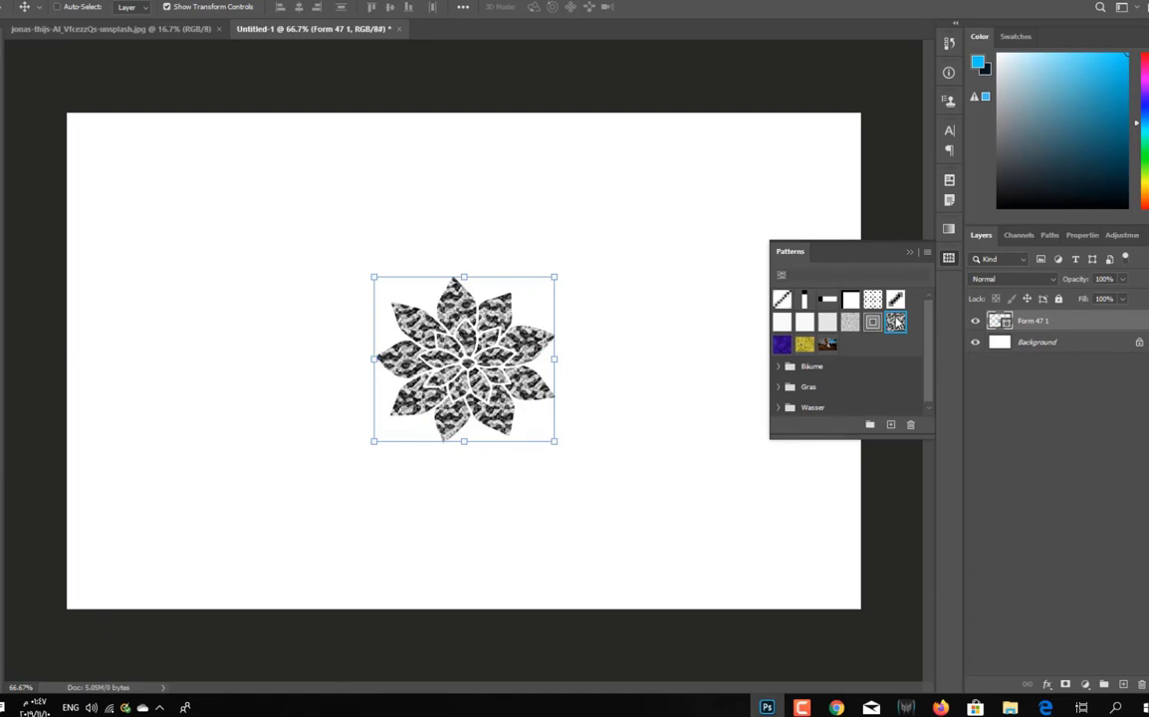
pyautogui.click(850, 322)
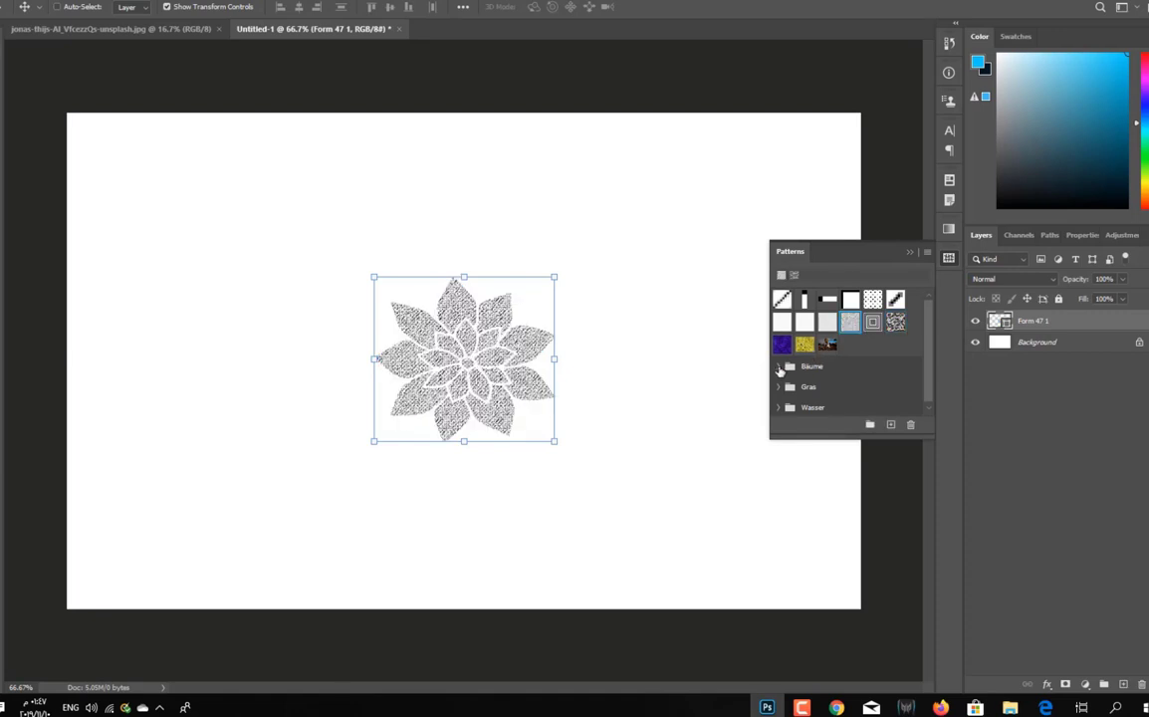
# Try each of the four tree patterns from the Bäume group on the flower, ending with the fourth
pyautogui.click(779, 368)
pyautogui.click(796, 389)
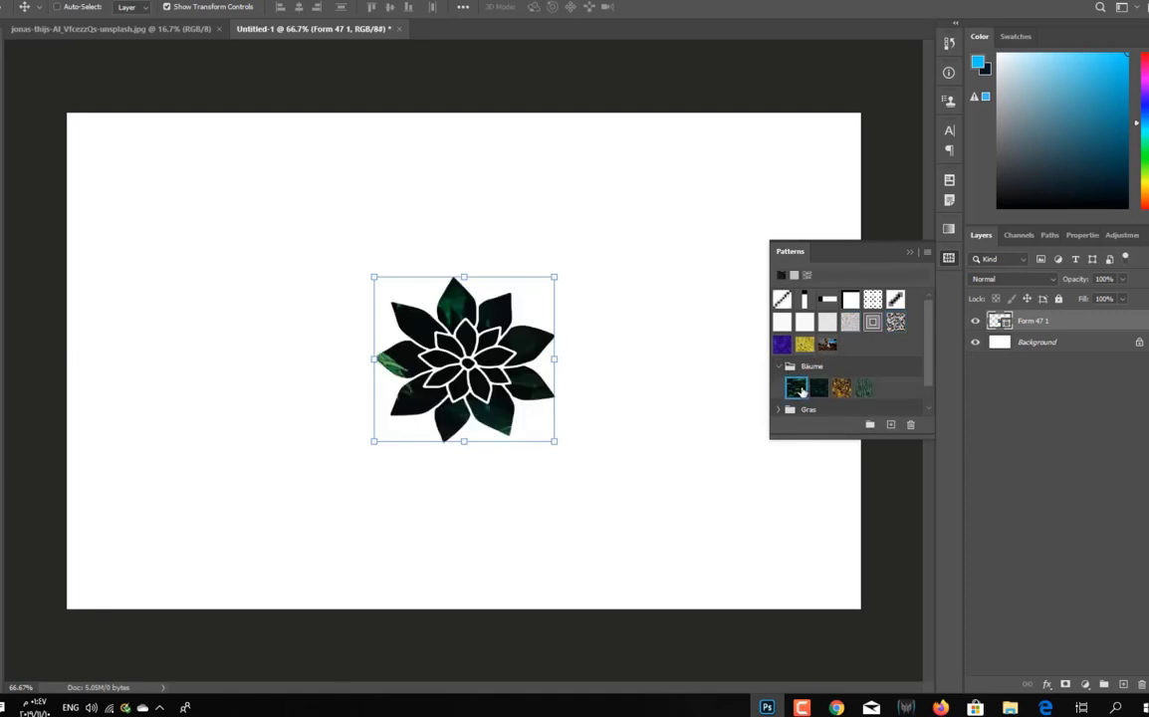
pyautogui.click(821, 388)
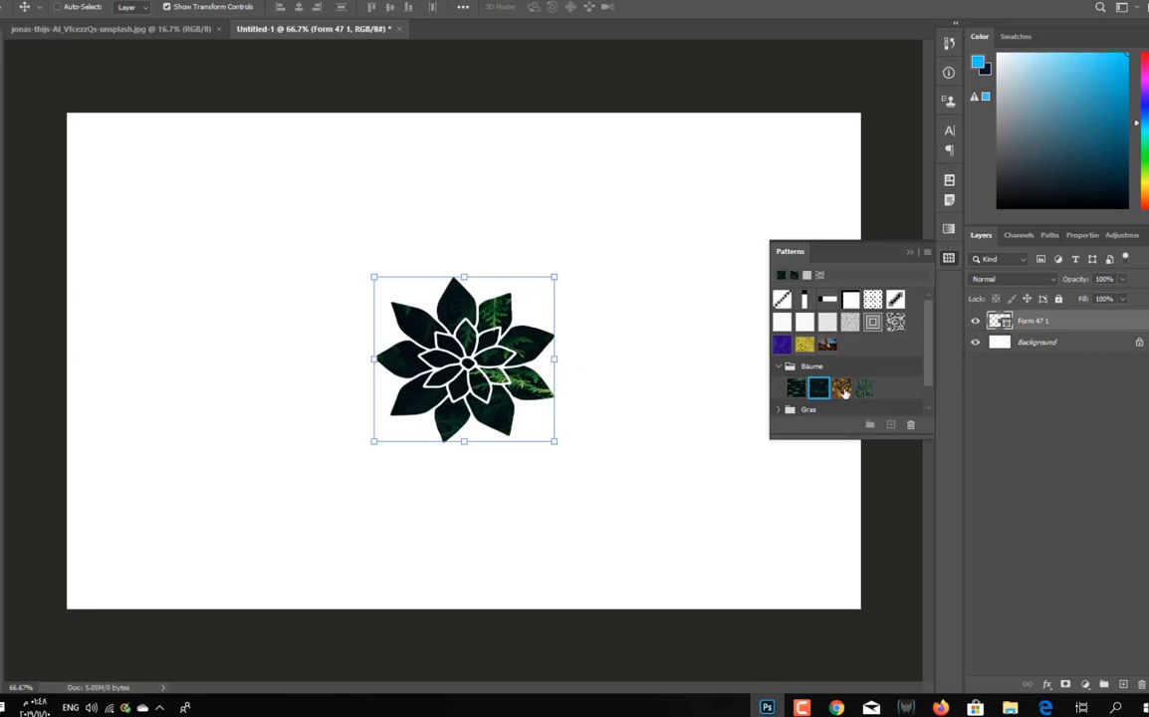
pyautogui.click(843, 390)
pyautogui.click(864, 388)
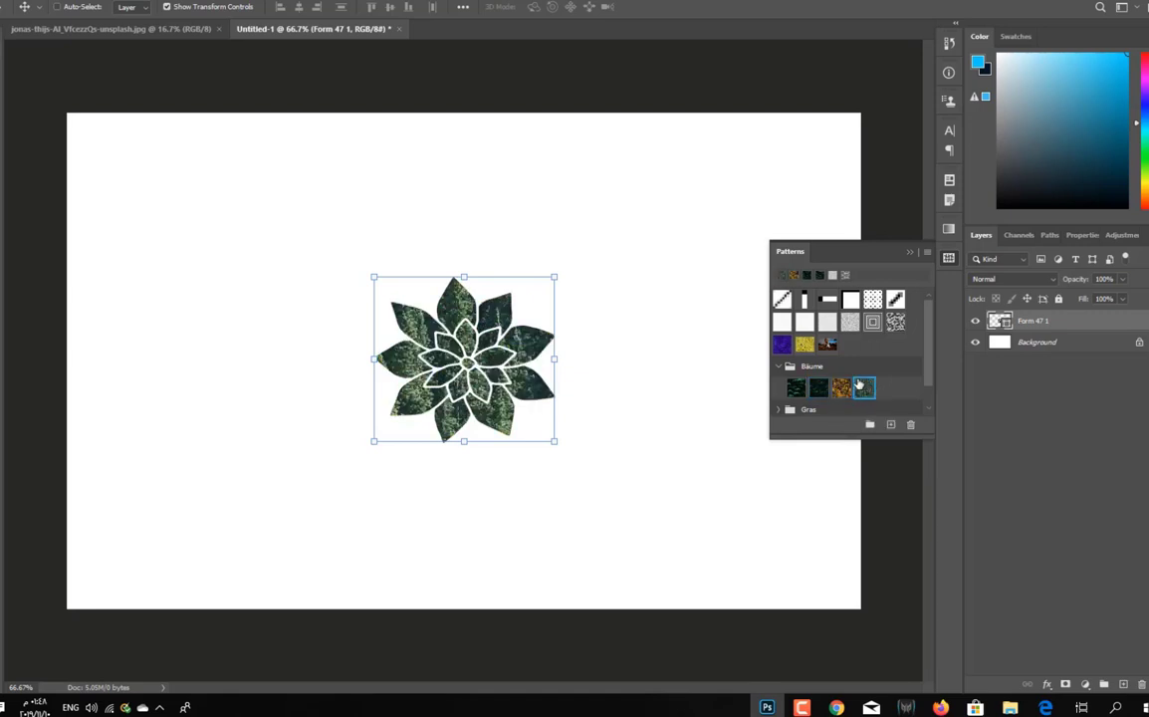
# Try the green and the brown grass patterns from the Gras group on the flower
pyautogui.scroll(-2, 816, 383)
pyautogui.click(780, 386)
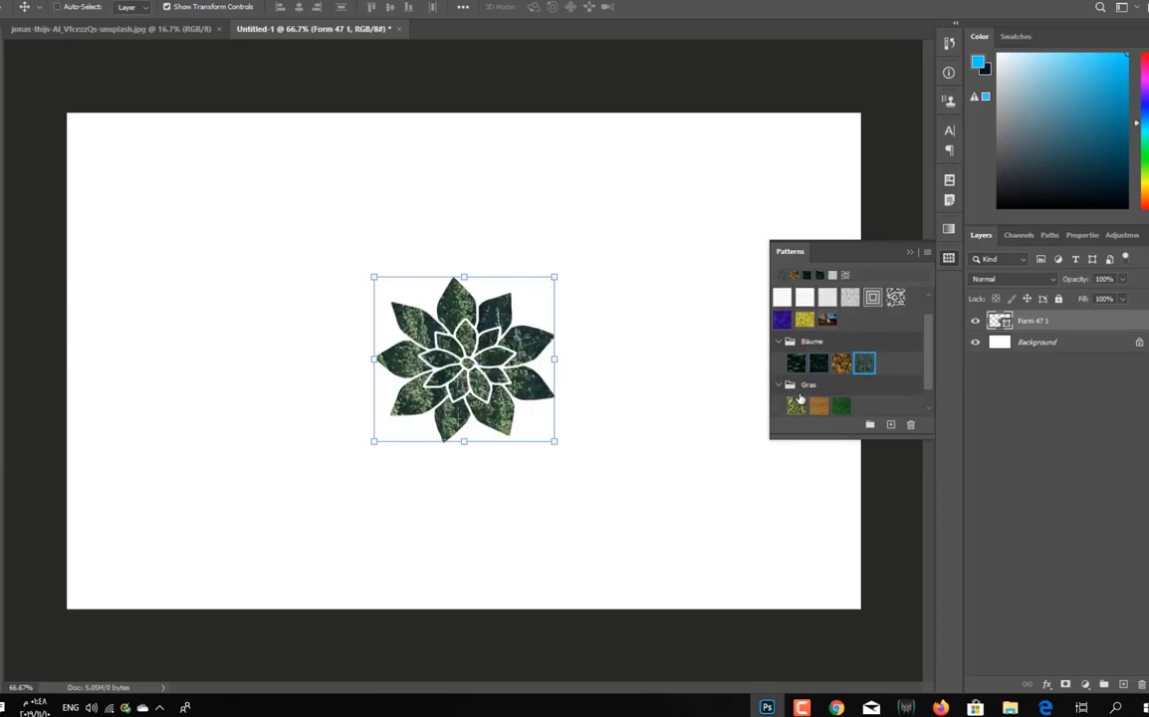
pyautogui.scroll(-1, 814, 386)
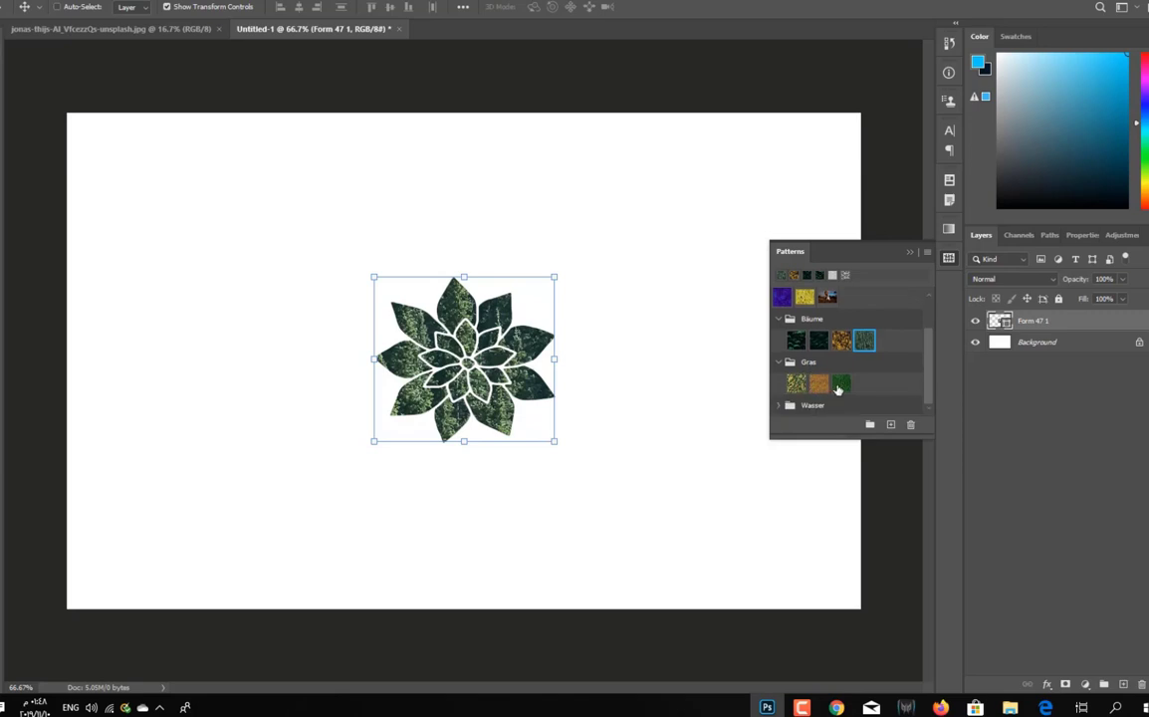
pyautogui.click(839, 385)
pyautogui.click(820, 386)
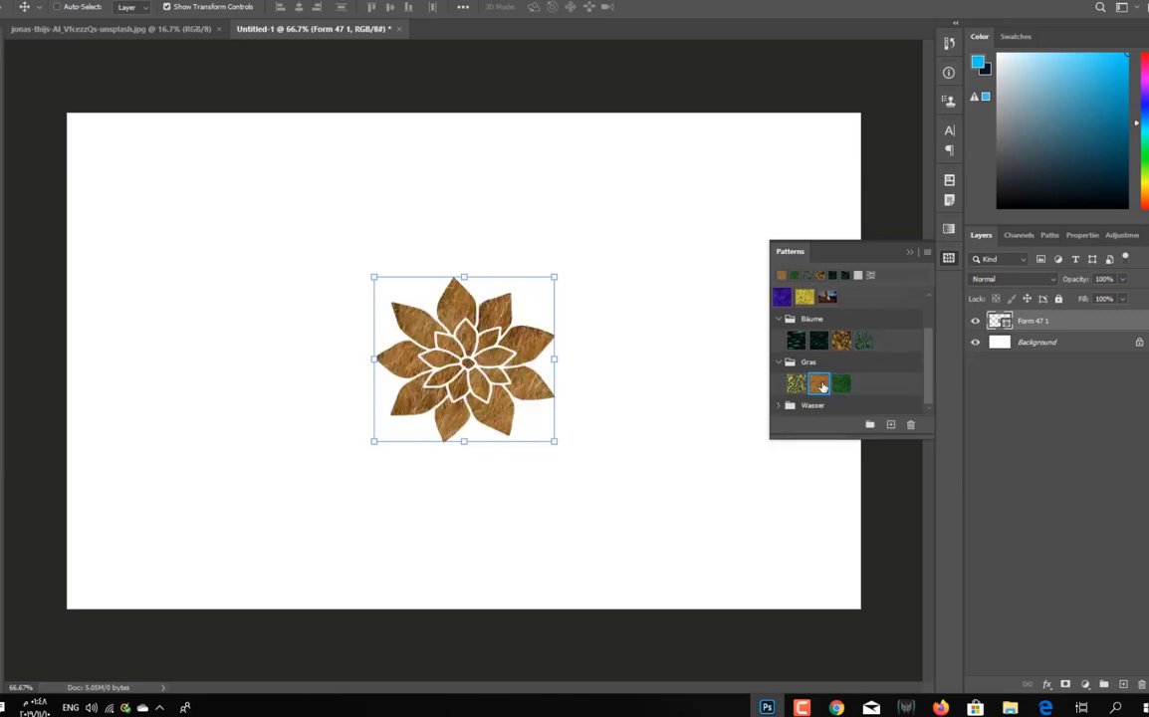
# Try the first water pattern from the Wasser group on the flower, settle on the third, and hide the pattern presets
pyautogui.click(778, 405)
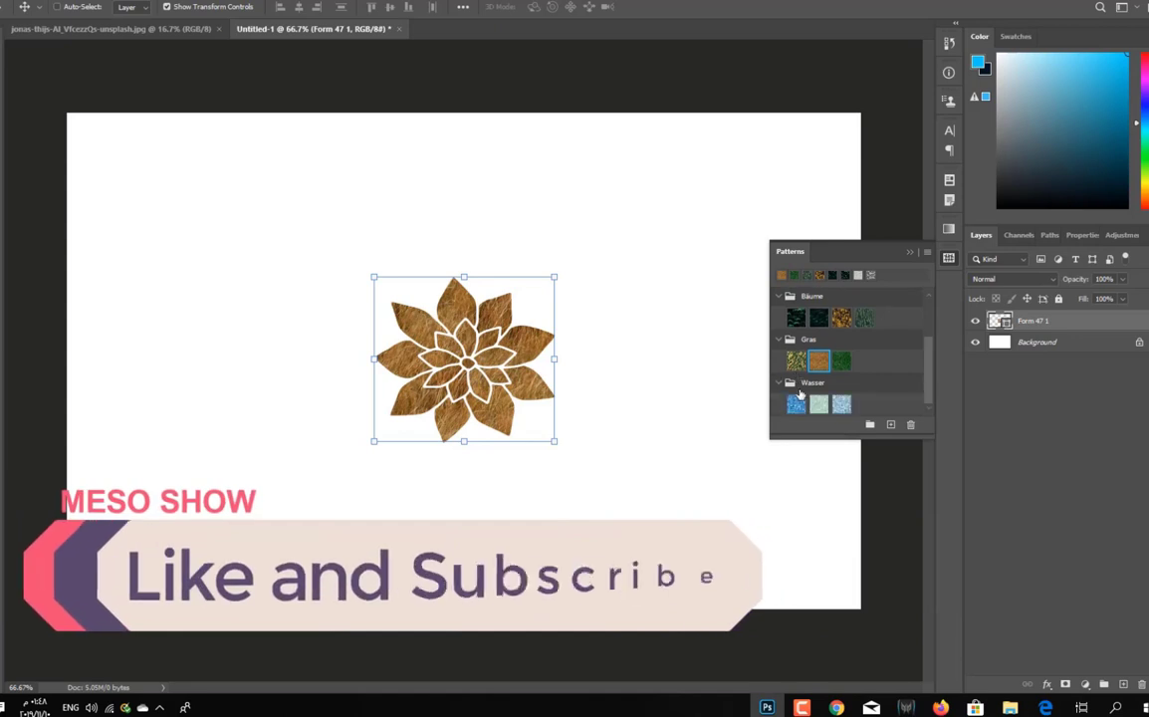
pyautogui.click(795, 402)
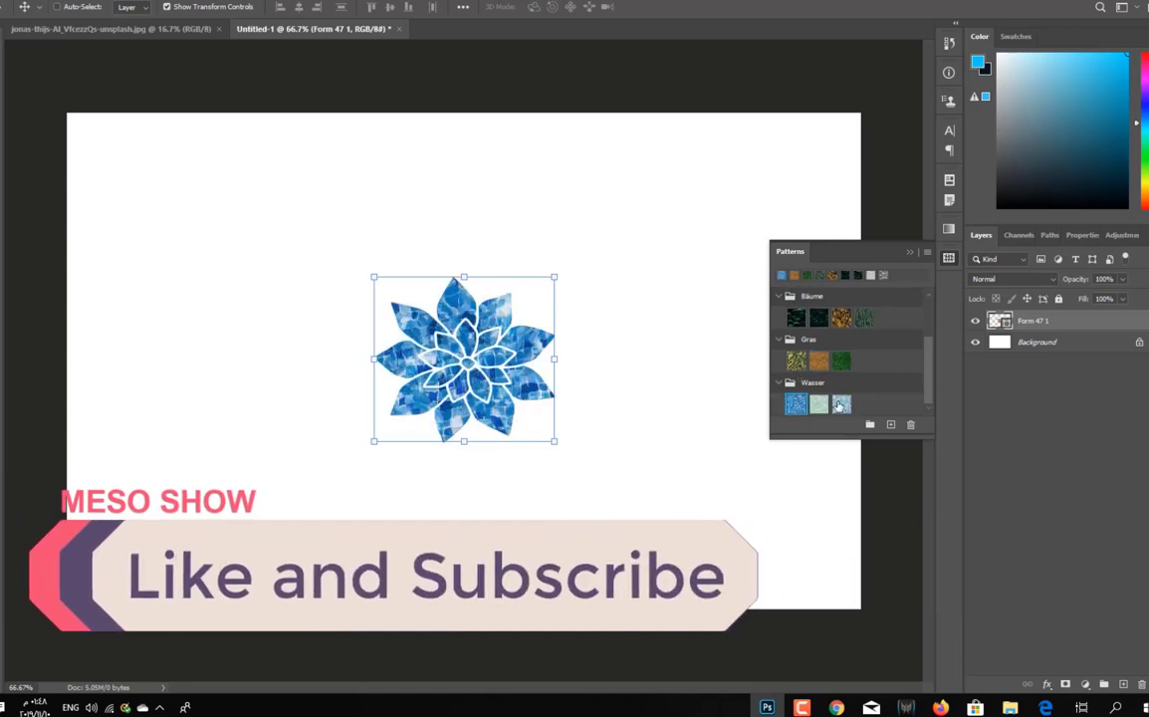
pyautogui.click(839, 404)
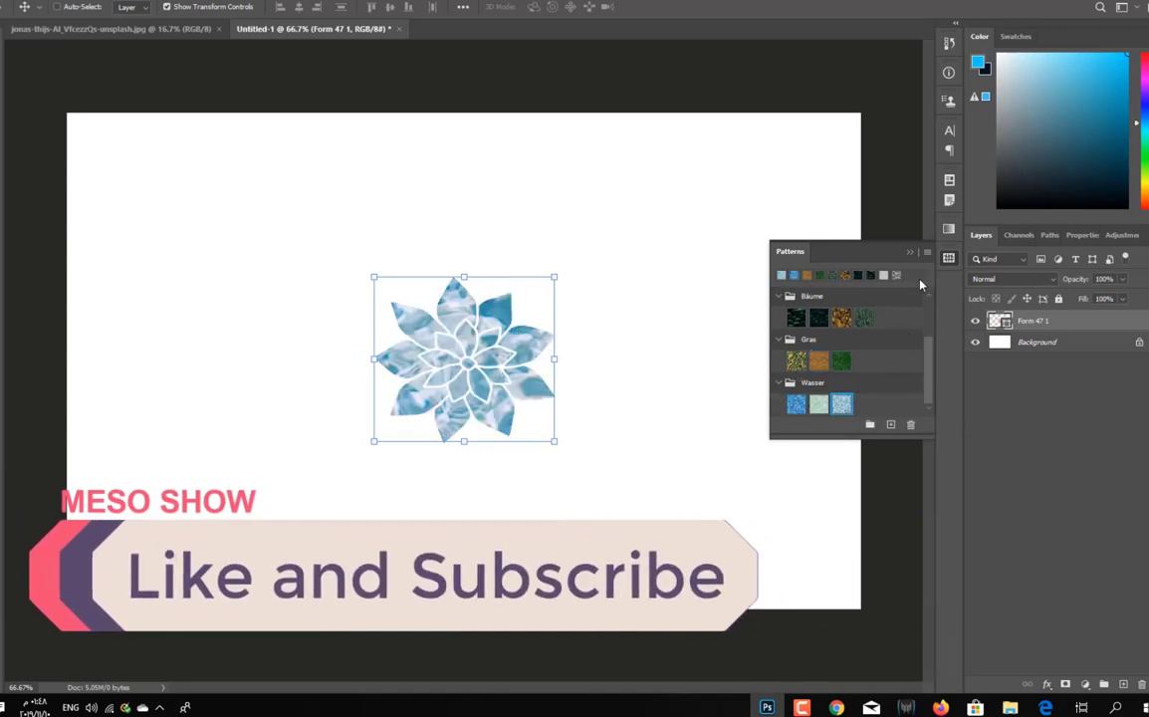
pyautogui.click(908, 254)
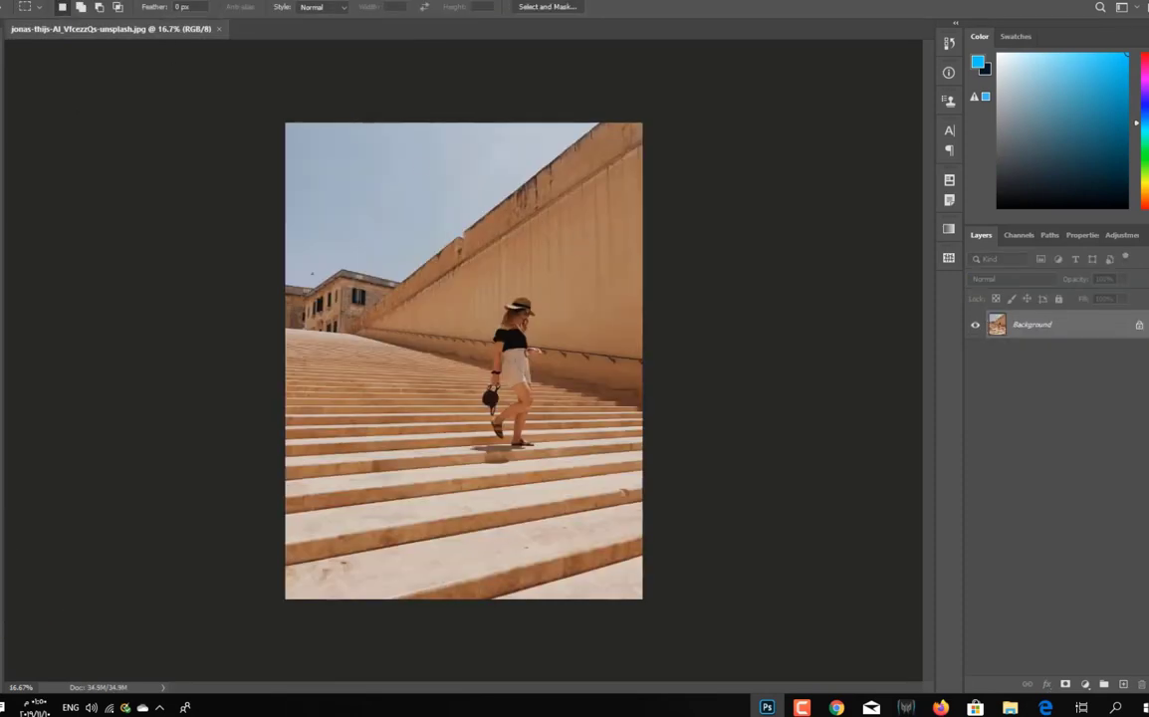
# Create a new 1680 x 1050 px document at 72 pixels/inch in 8-bit RGB with a white background
pyautogui.click(8, 0)
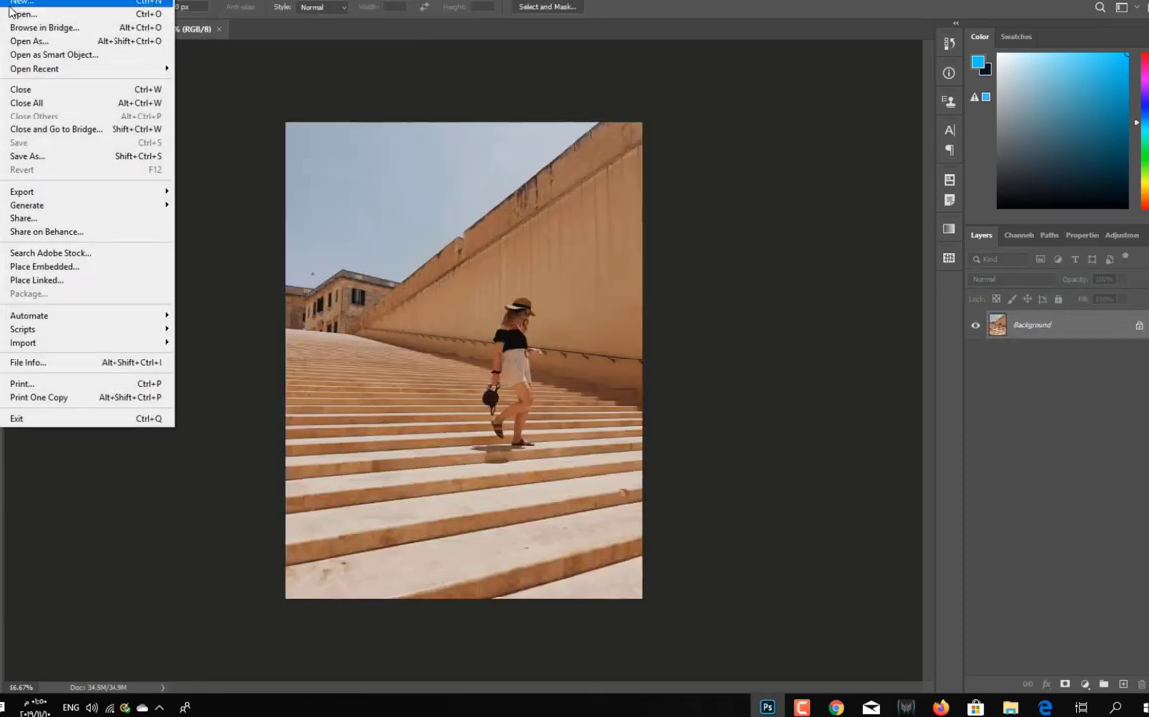
pyautogui.click(42, 4)
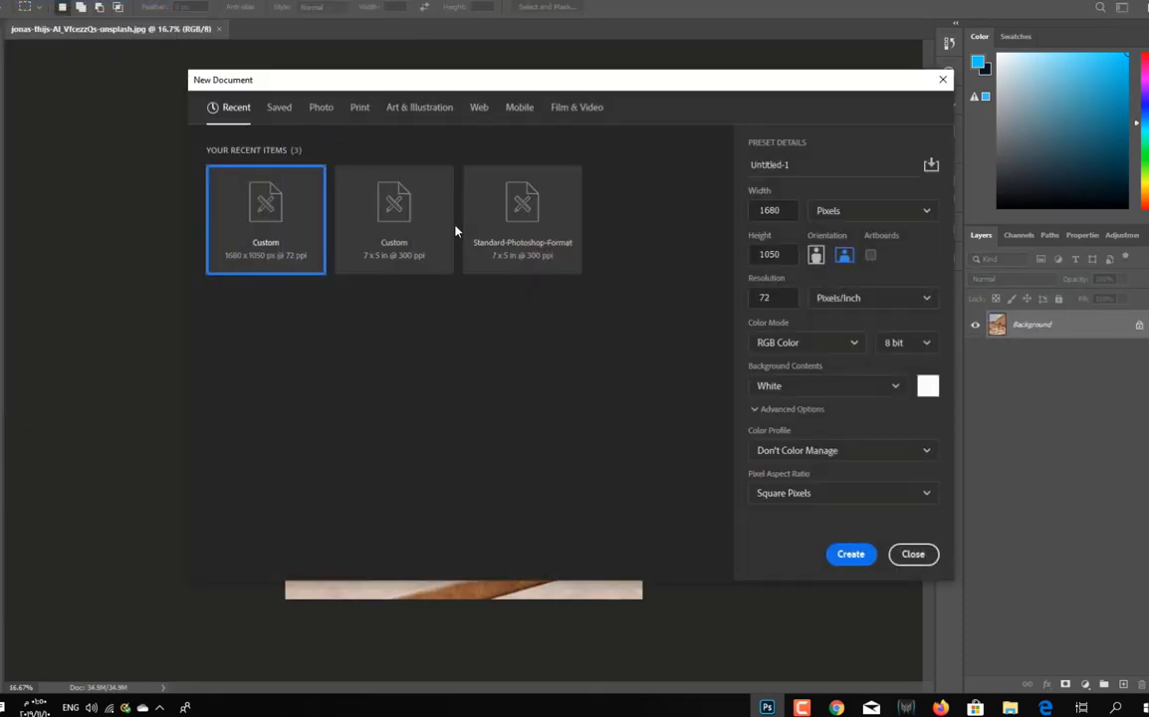
pyautogui.click(832, 560)
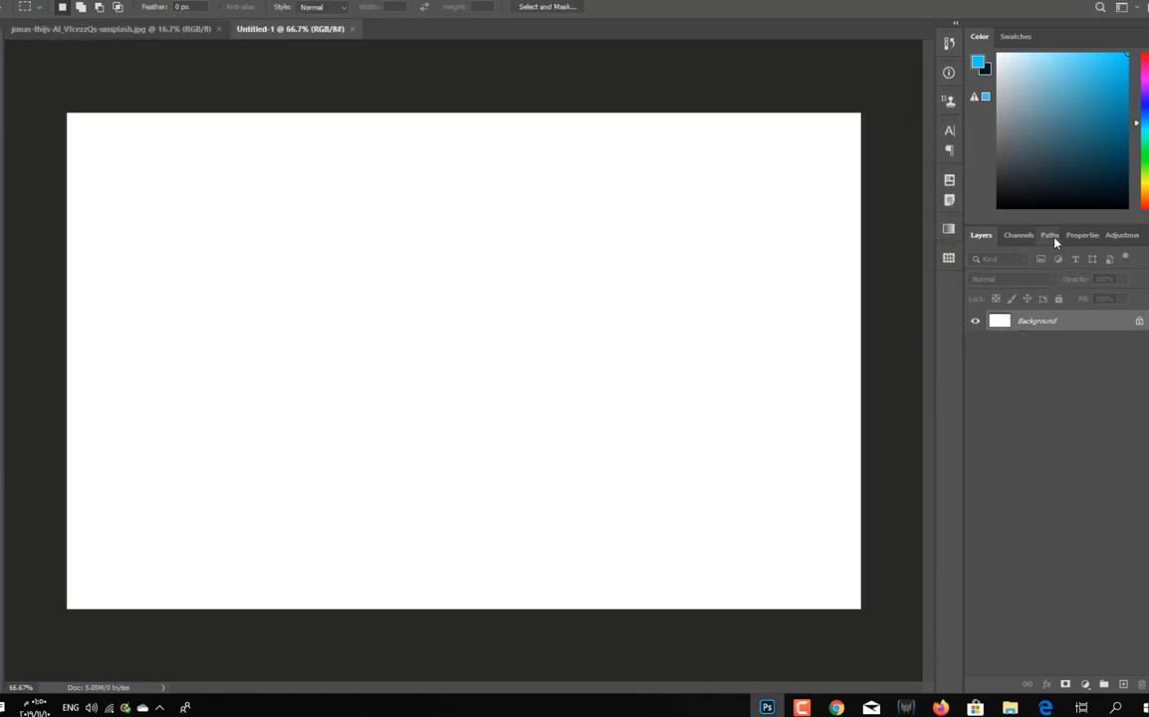
# Display the new document's properties, switch its grid on and off, and toggle the rulers
pyautogui.click(1084, 237)
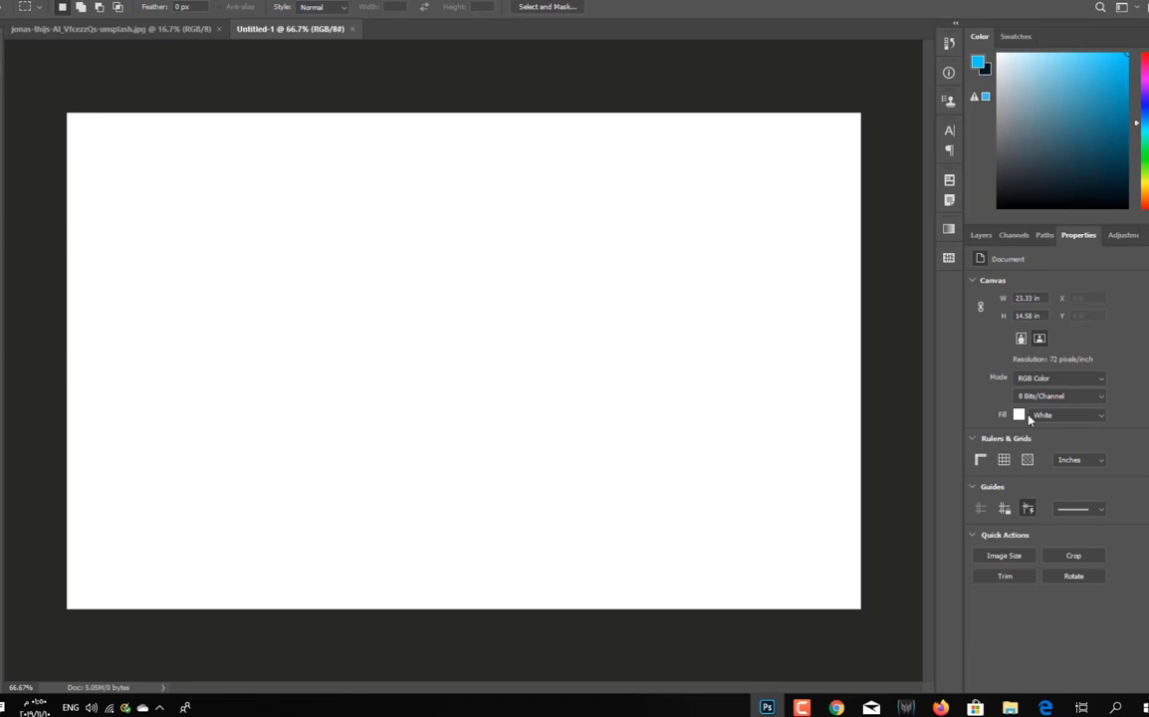
pyautogui.click(1004, 460)
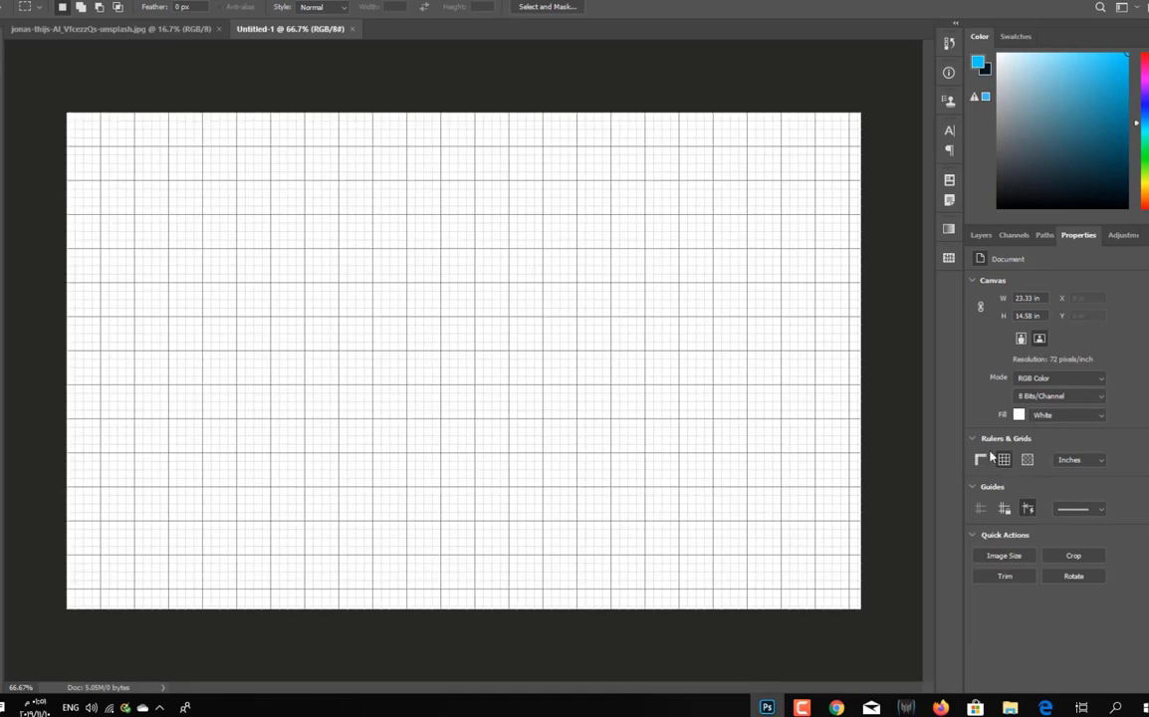
pyautogui.click(1002, 462)
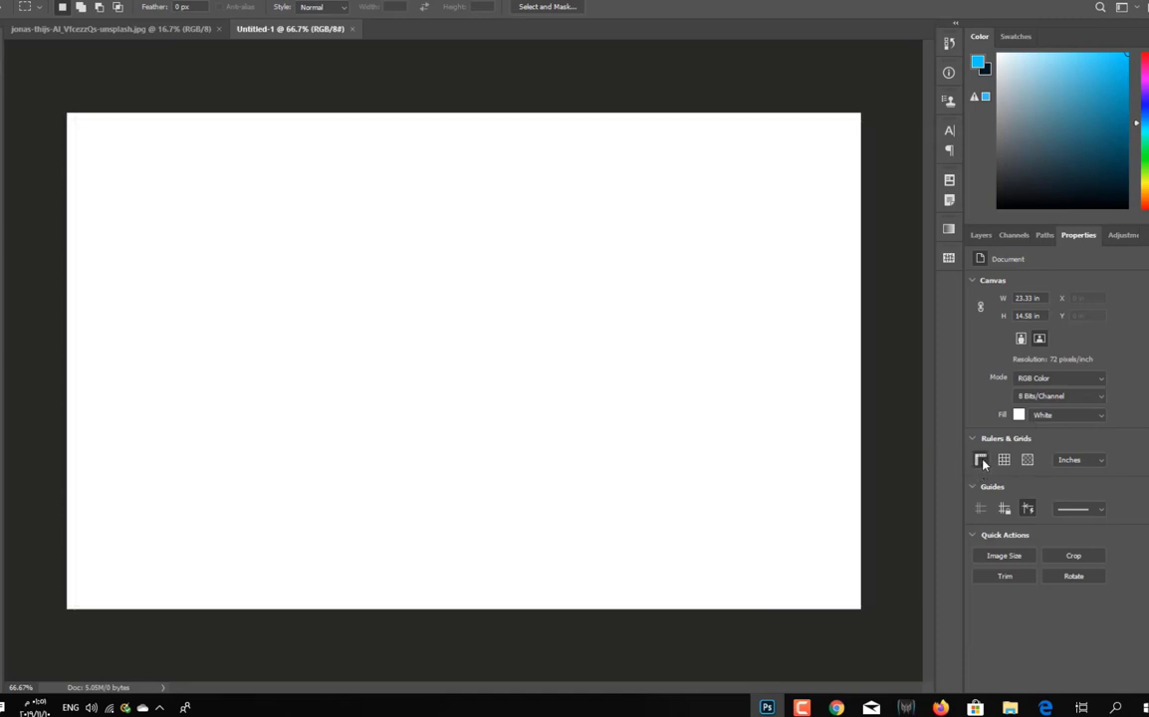
pyautogui.click(982, 461)
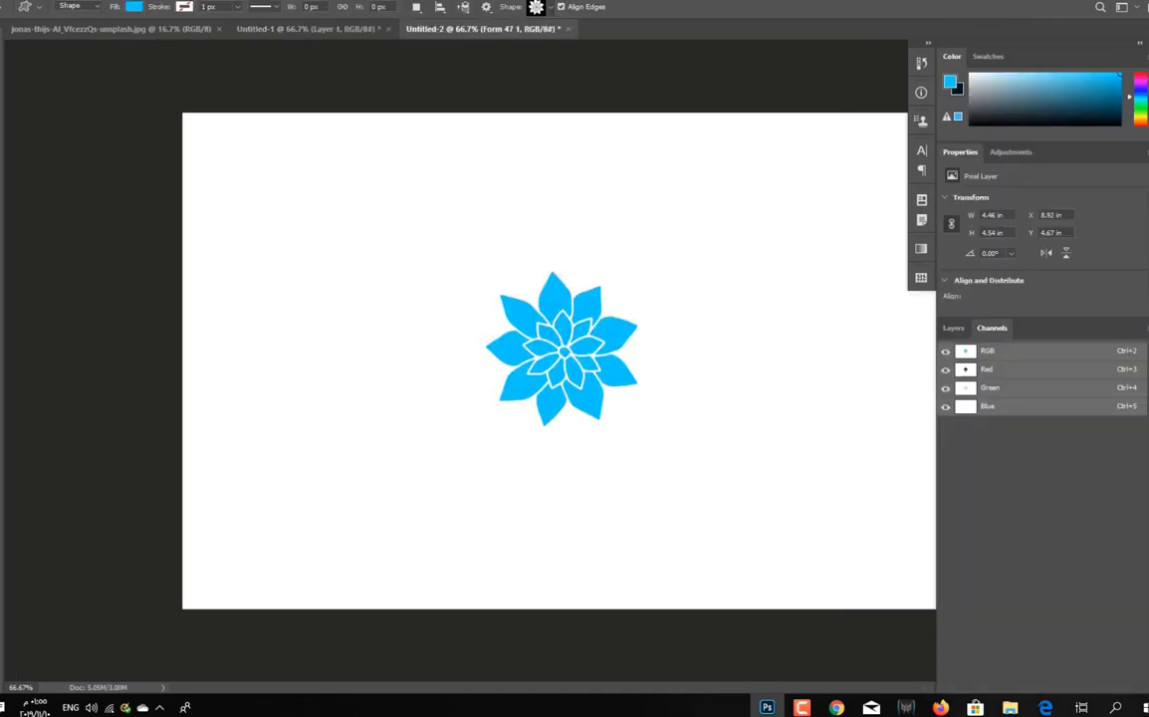
# Add the text "heloo" in 72 pt Myriad Pro above and left of the flower and review its type layer properties
pyautogui.click(401, 199)
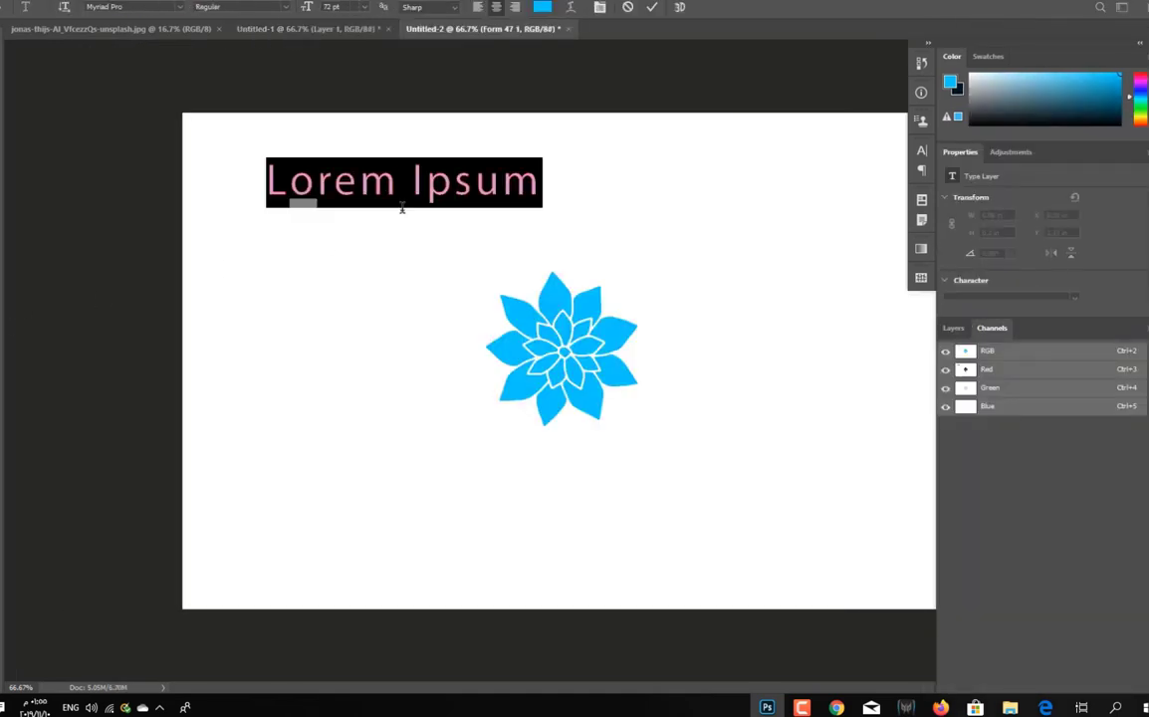
pyautogui.write('he')
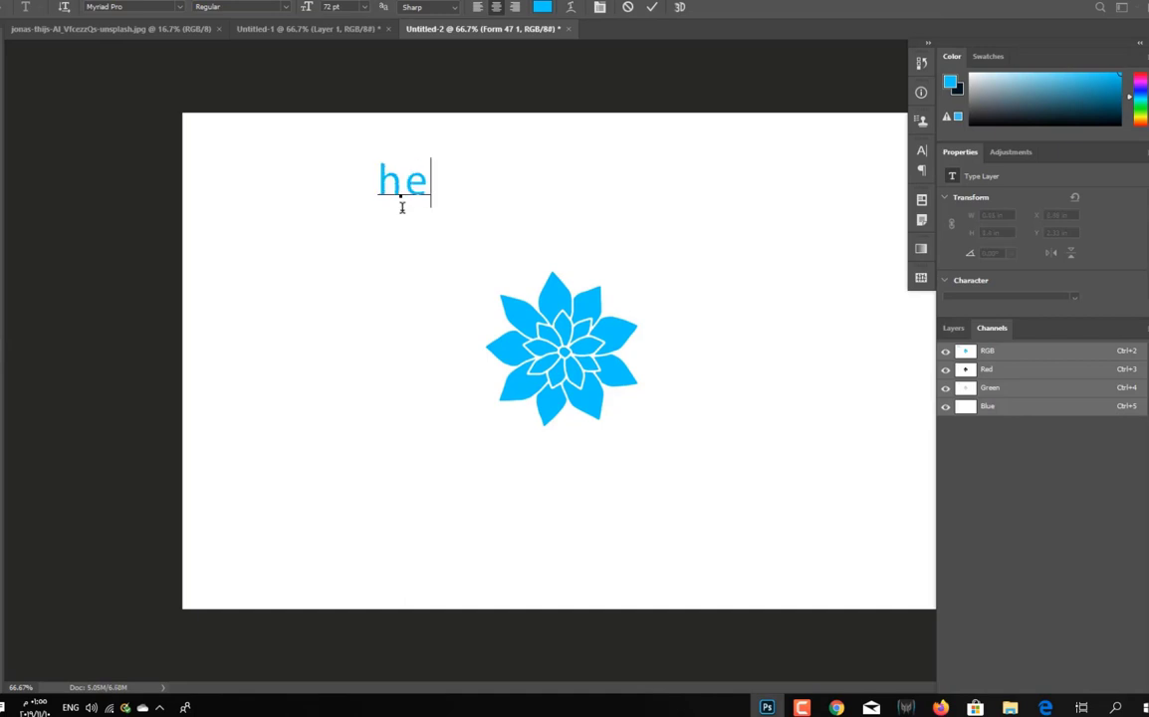
pyautogui.write('loo')
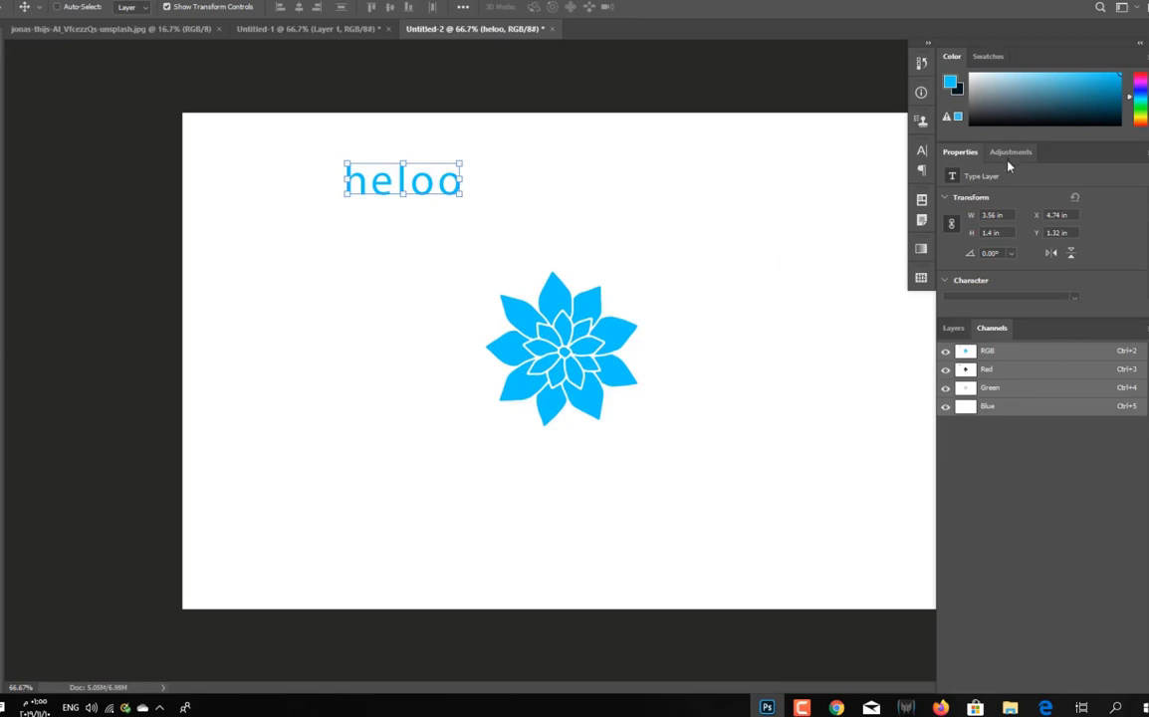
pyautogui.scroll(-8, 1146, 292)
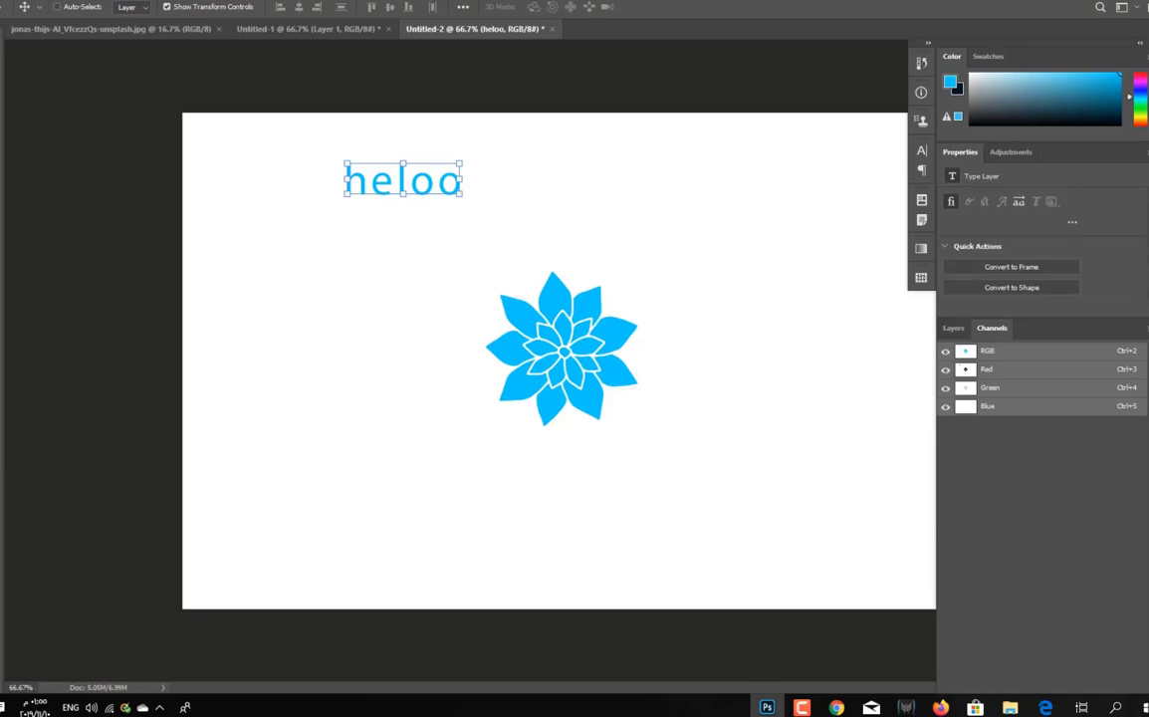
pyautogui.scroll(8, 1024, 244)
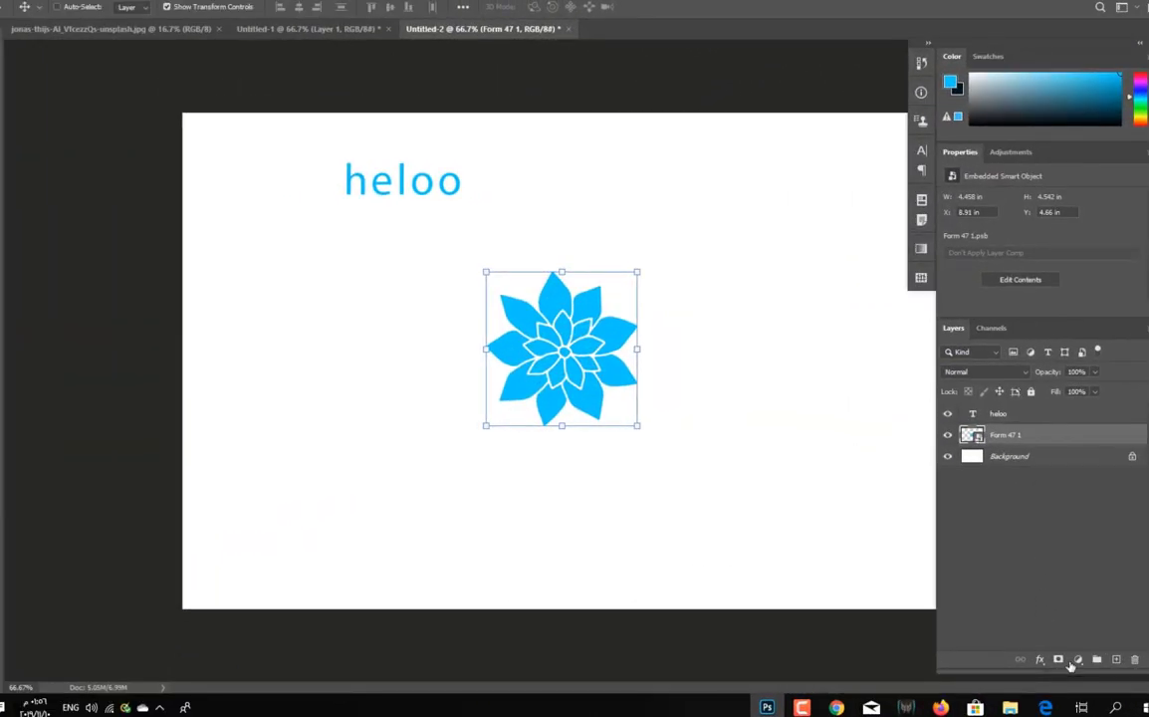
# Add Levels, Photo Filter and Color Lookup adjustment layers directly above the flower layer
pyautogui.click(1078, 659)
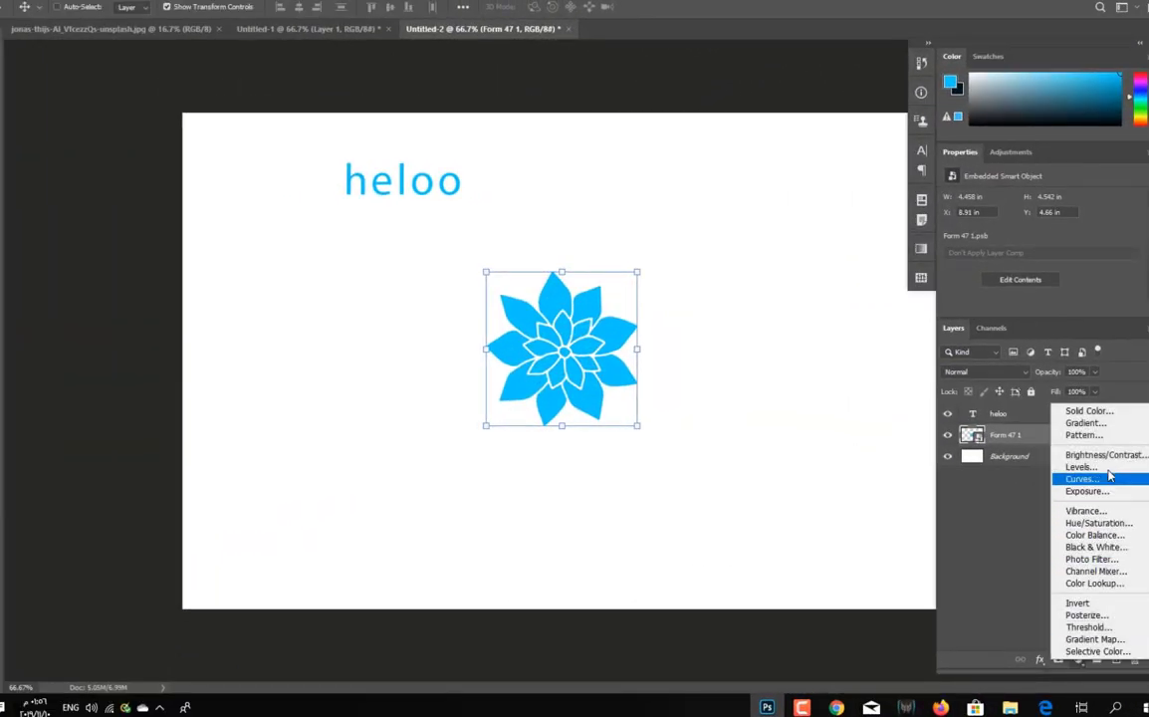
pyautogui.click(1006, 423)
pyautogui.click(1078, 659)
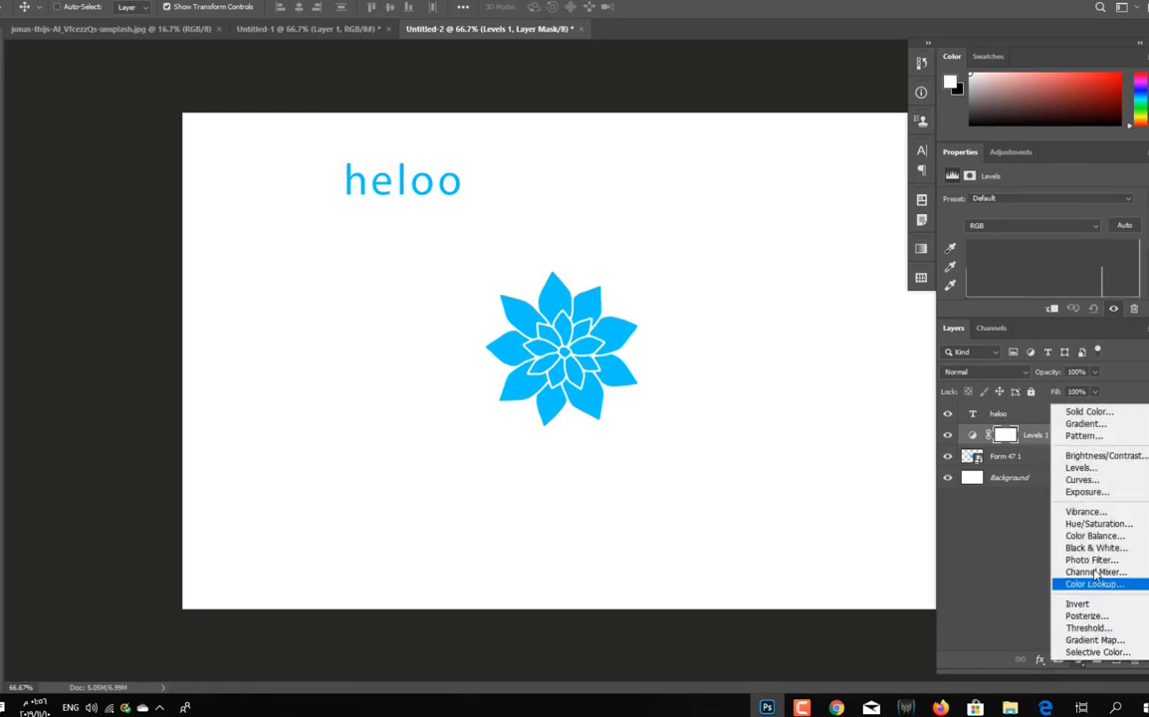
pyautogui.click(996, 545)
pyautogui.click(1077, 659)
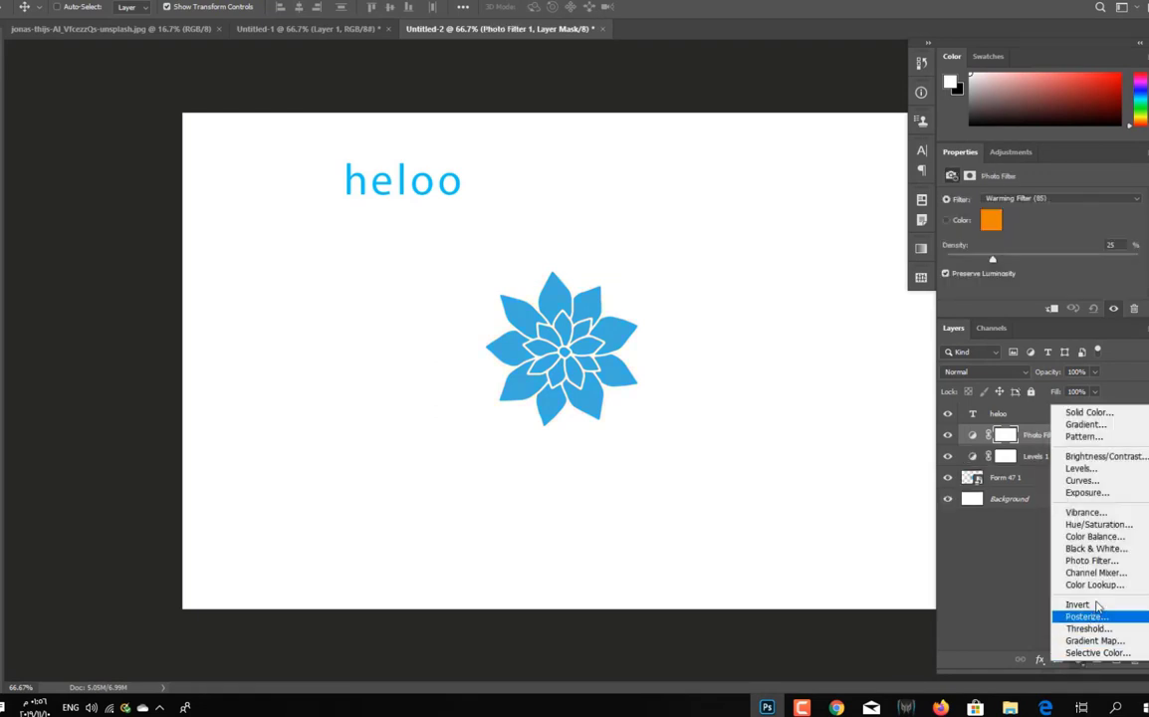
pyautogui.click(996, 584)
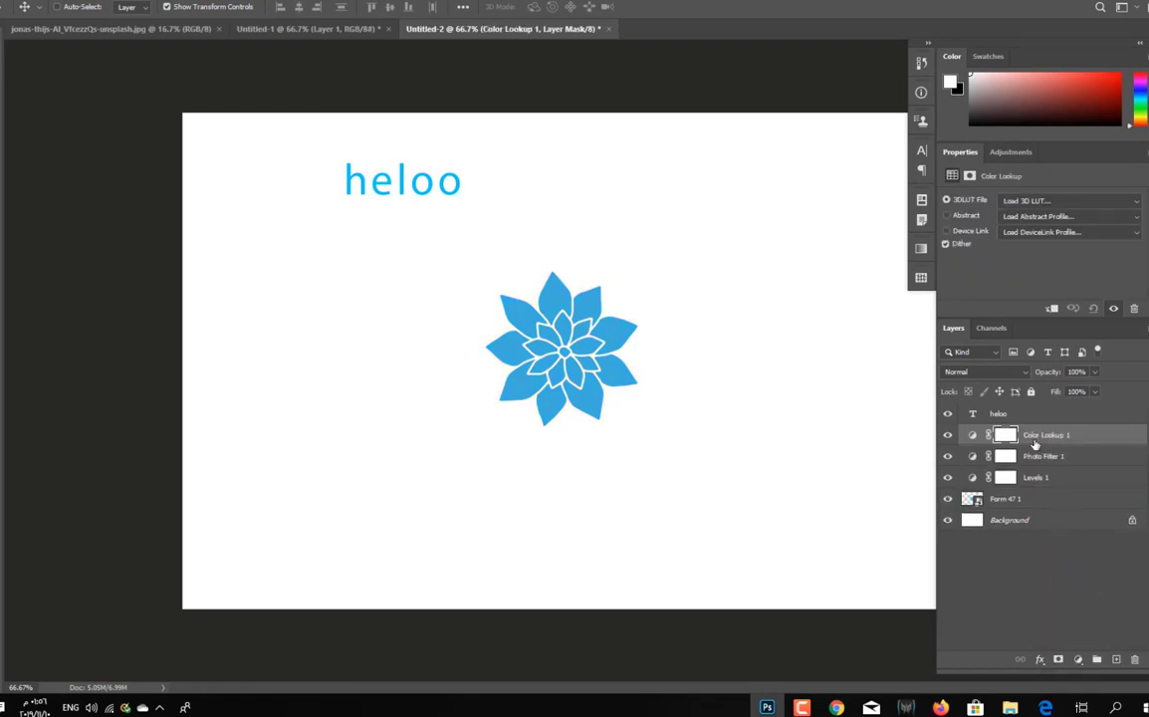
# Convert the Color Lookup, Photo Filter, Levels and flower layers together into one smart object
pyautogui.keyDown('shift'); pyautogui.click(1045, 479); pyautogui.keyUp('shift')
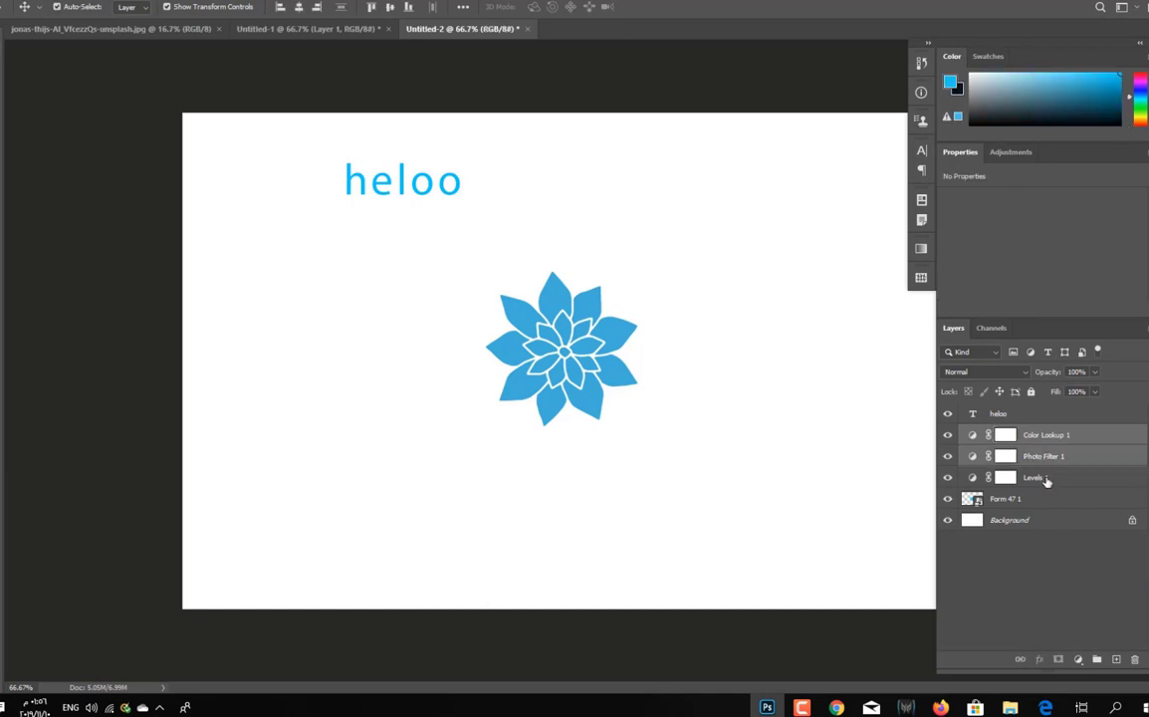
pyautogui.keyDown('shift'); pyautogui.click(1044, 500); pyautogui.keyUp('shift')
pyautogui.rightClick(1042, 505)
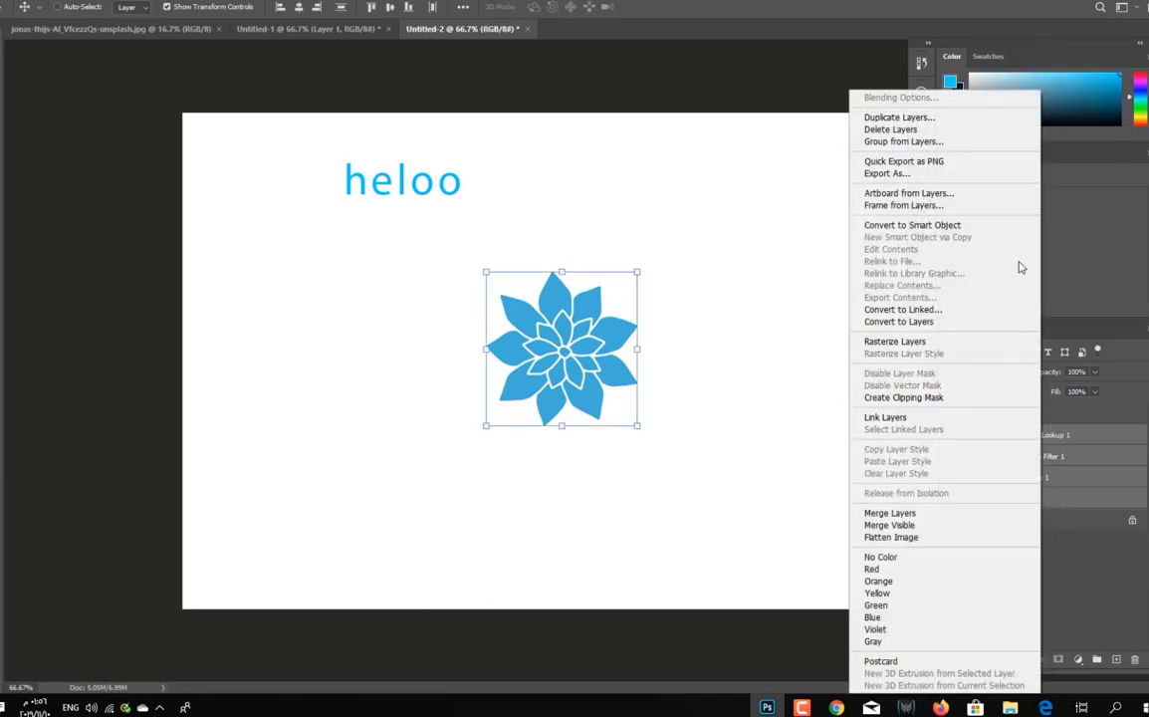
pyautogui.click(1006, 225)
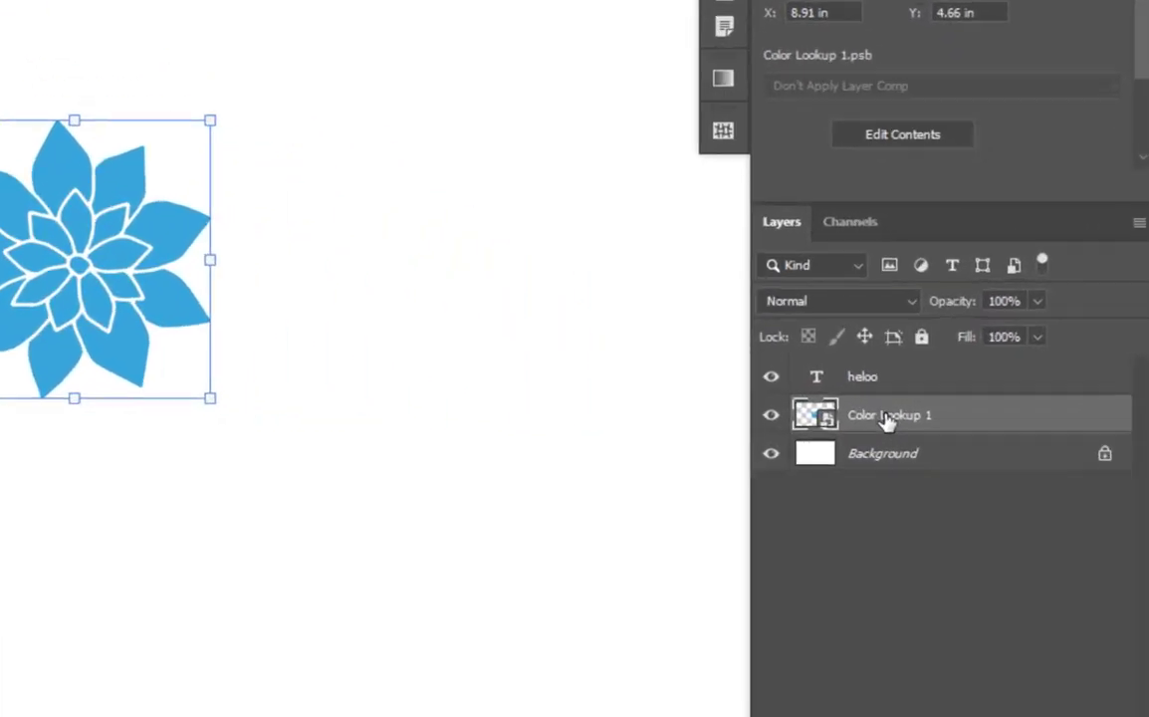
# Convert the combined flower smart object back into separate layers
pyautogui.rightClick(1018, 443)
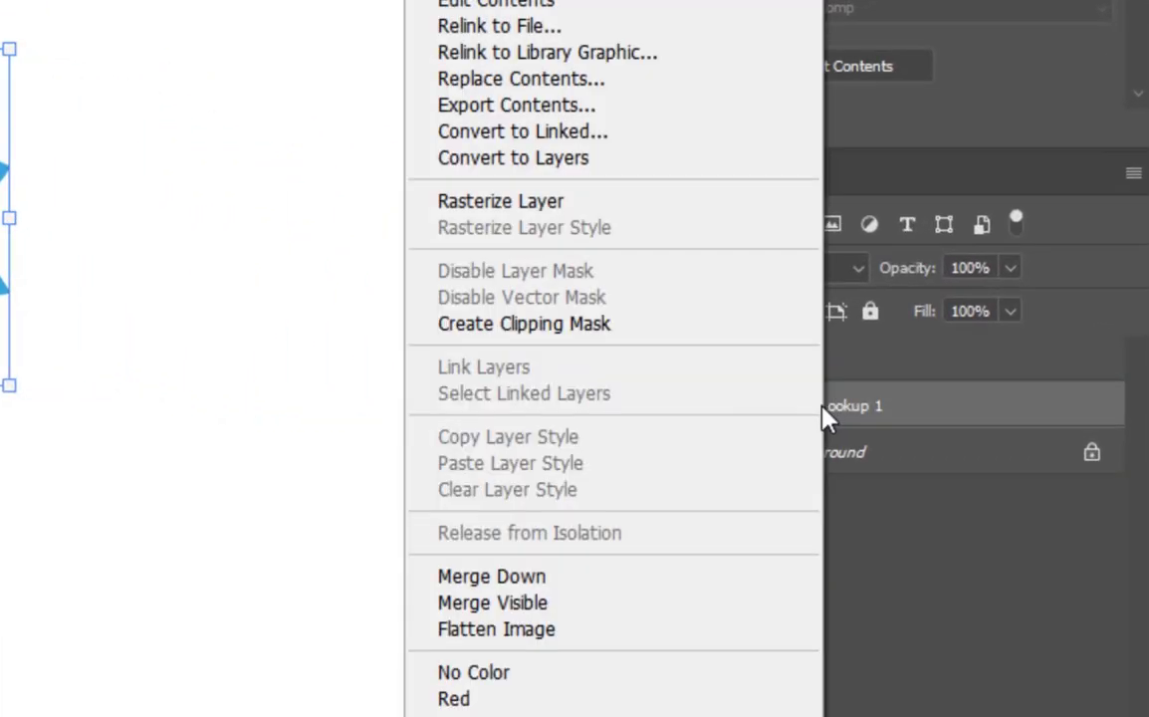
pyautogui.click(526, 160)
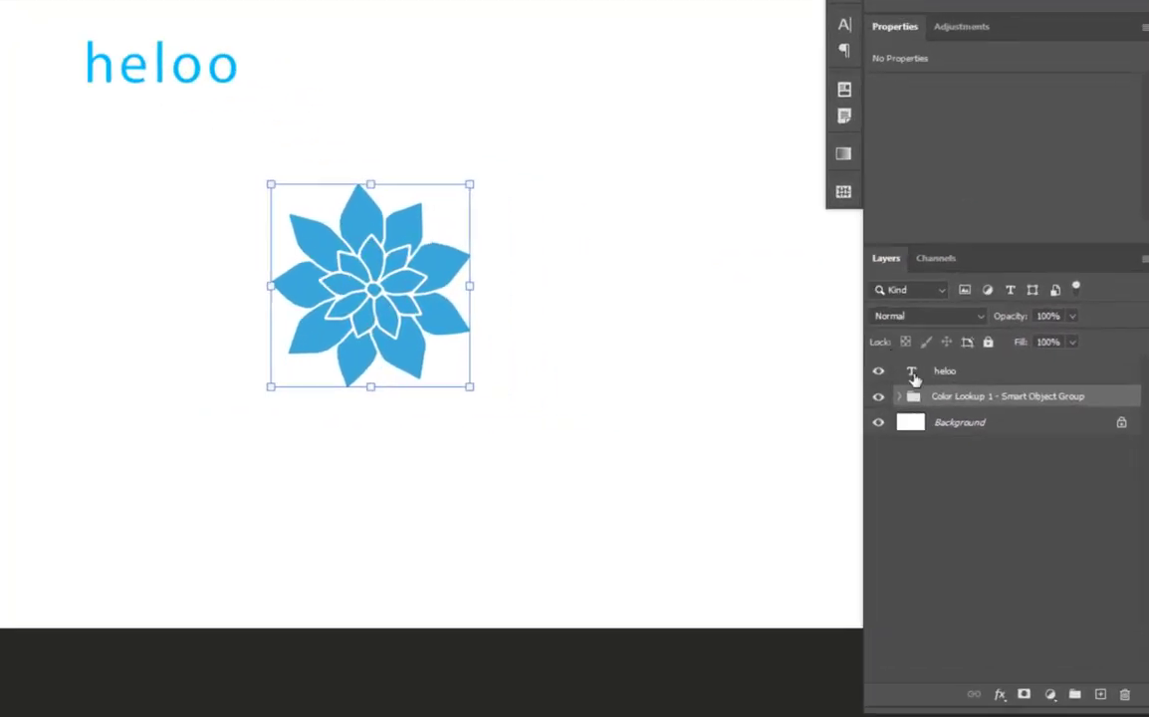
pyautogui.click(715, 292)
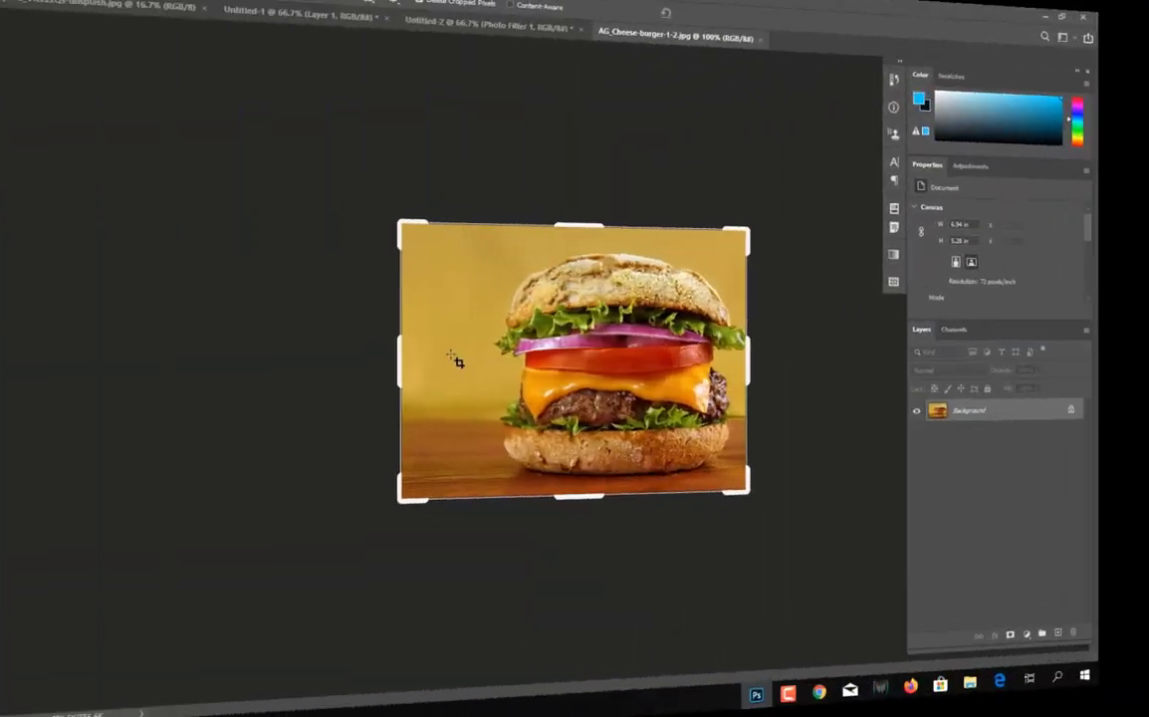
# Turn the burger photo's Background into a regular layer named Layer 0 and put it into Warp transform
pyautogui.doubleClick(1009, 416)
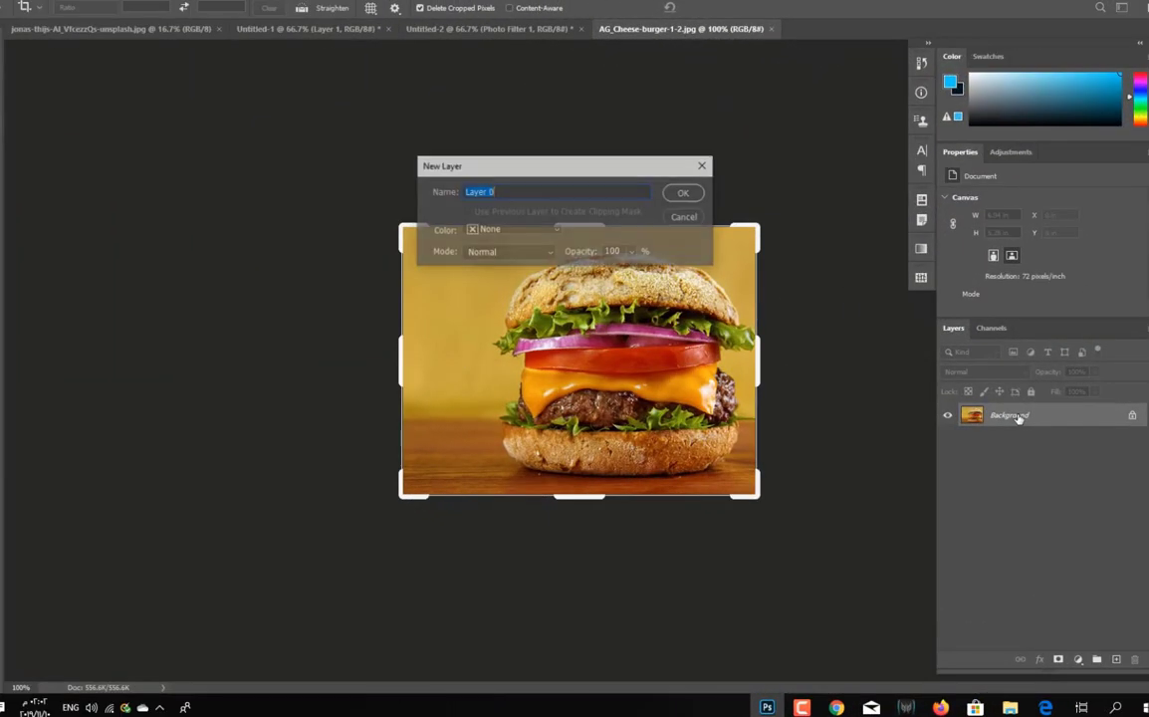
pyautogui.click(685, 192)
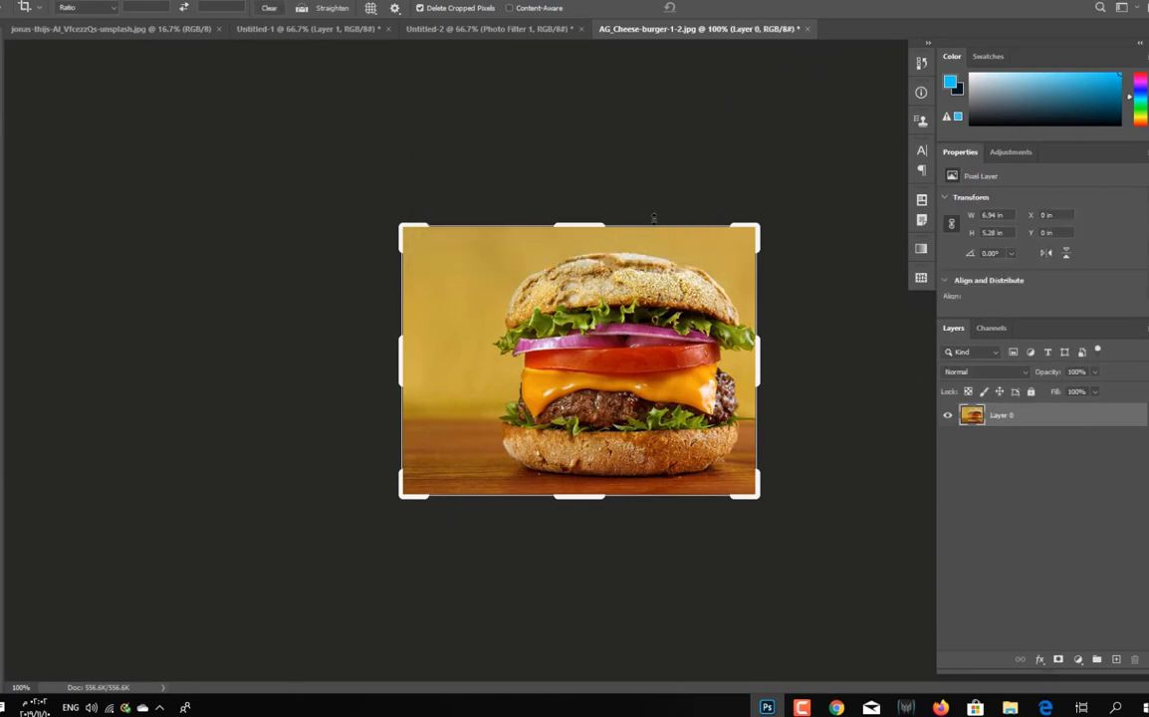
pyautogui.hotkey('ctrl', 't')
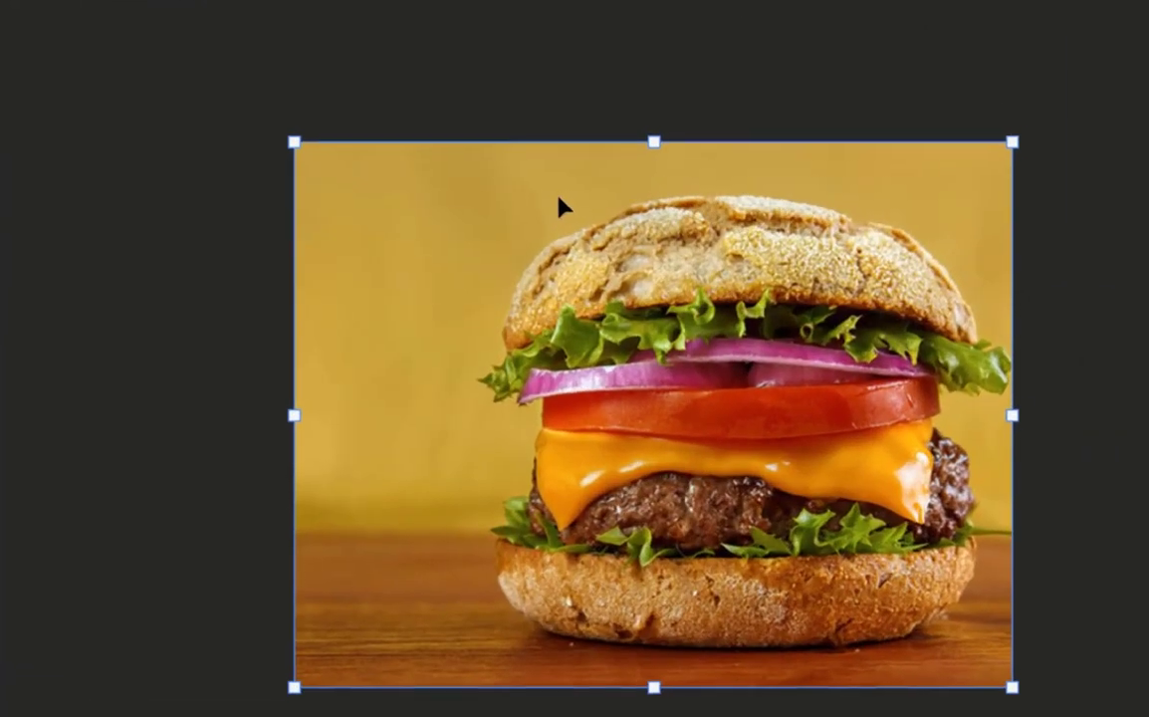
pyautogui.rightClick(534, 256)
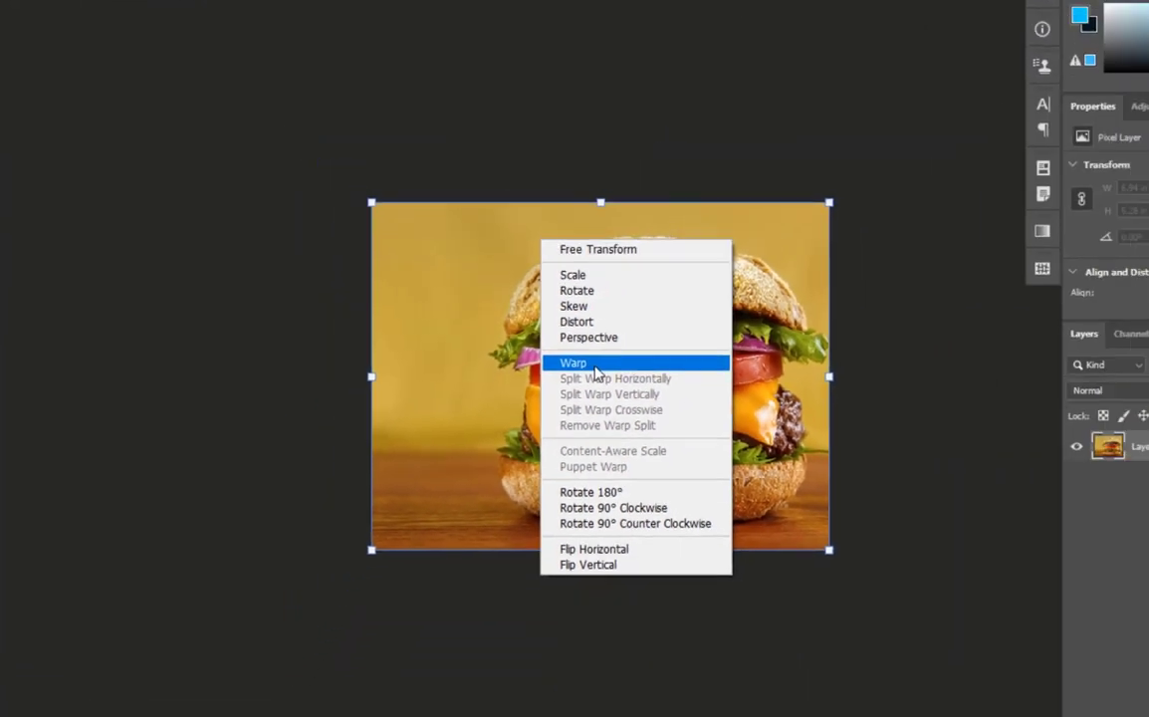
pyautogui.click(588, 364)
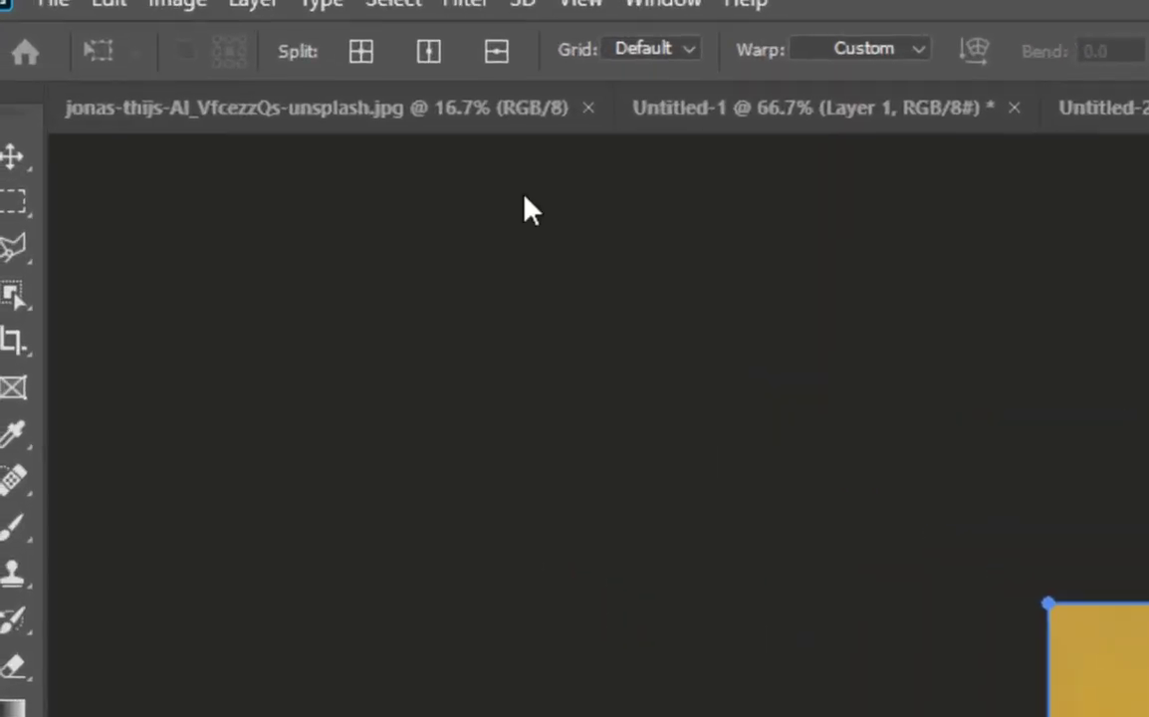
# Divide the burger's warp mesh into four columns and four rows using one crosswise, two vertical and two horizontal splits
pyautogui.click(365, 51)
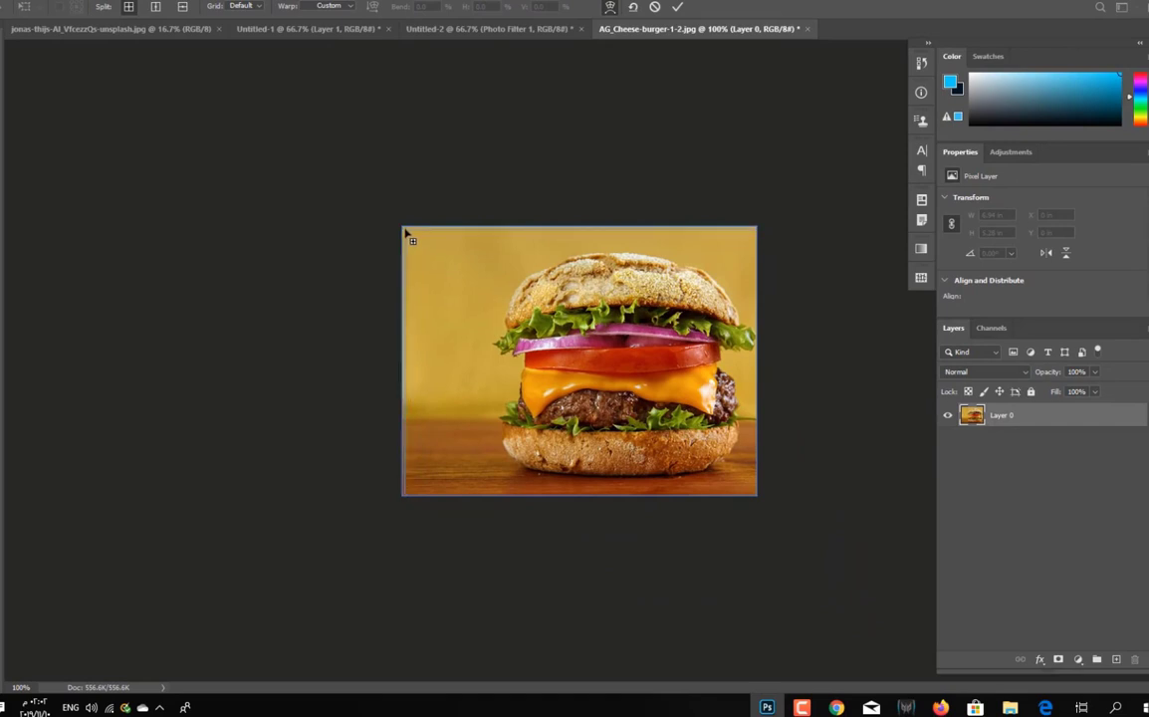
pyautogui.click(481, 288)
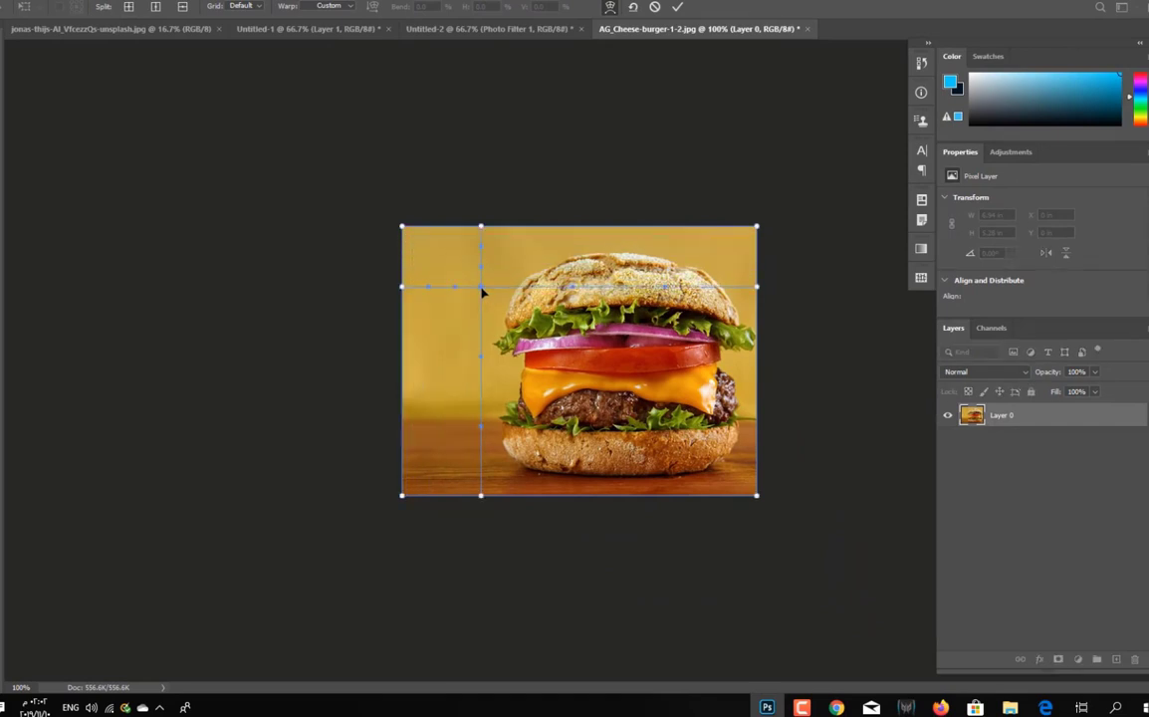
pyautogui.click(155, 6)
pyautogui.click(558, 301)
pyautogui.click(182, 7)
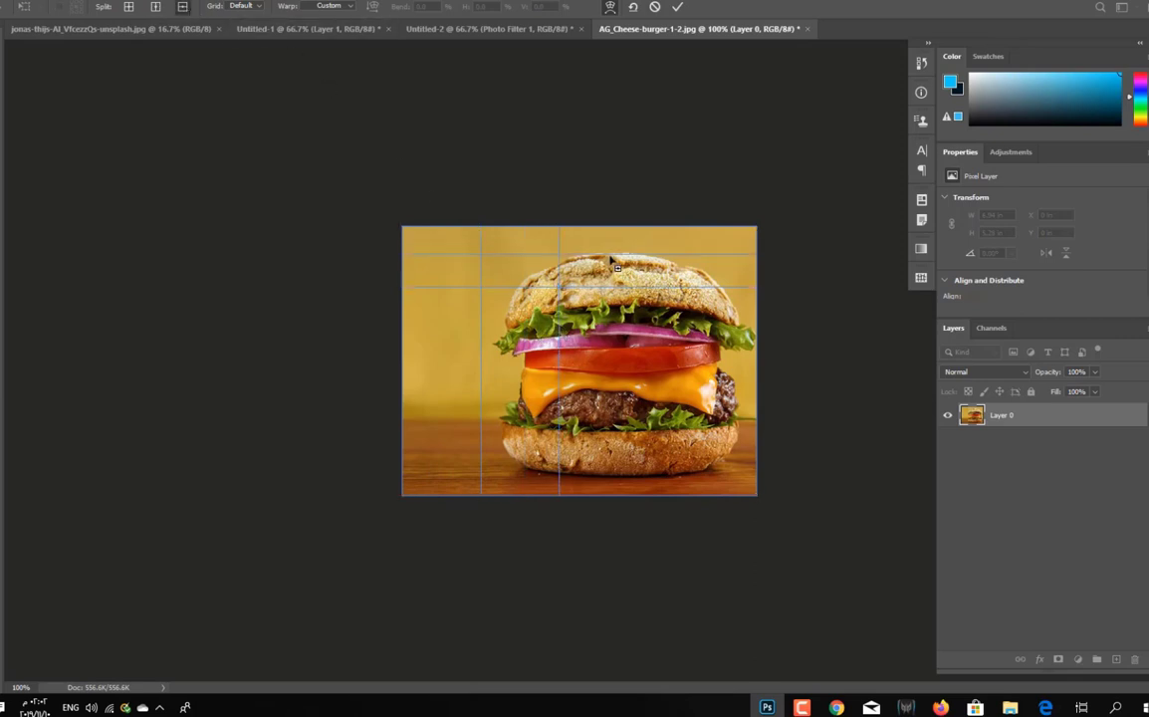
pyautogui.click(592, 408)
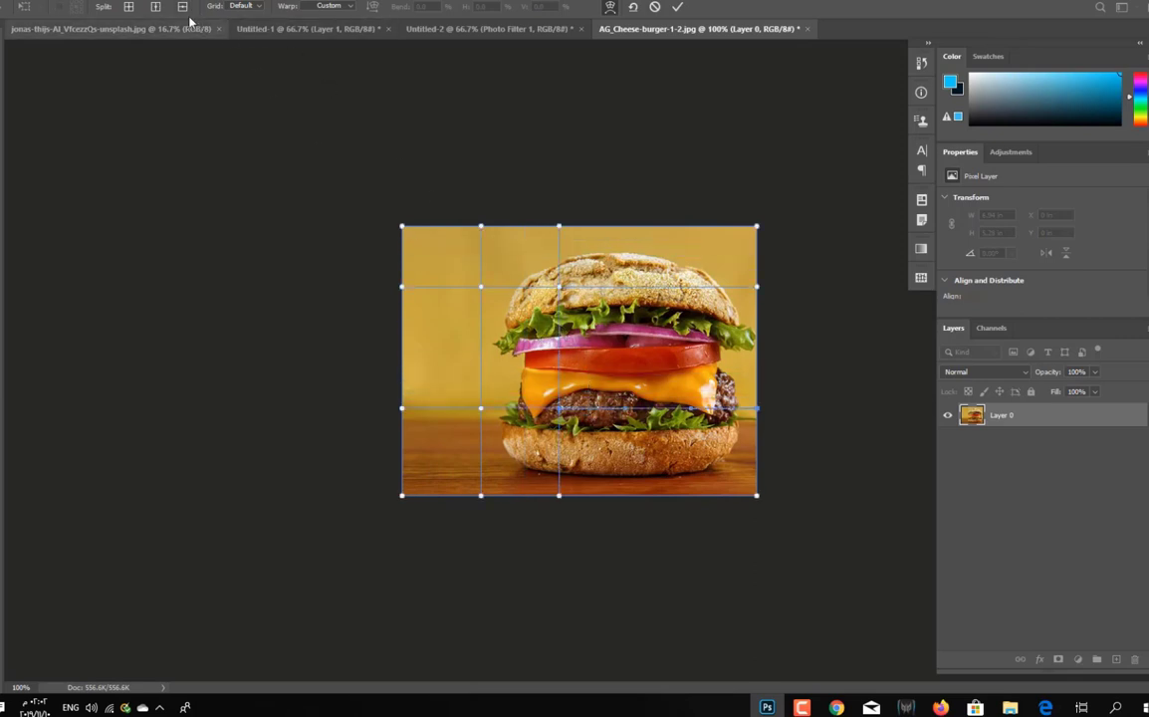
pyautogui.click(155, 7)
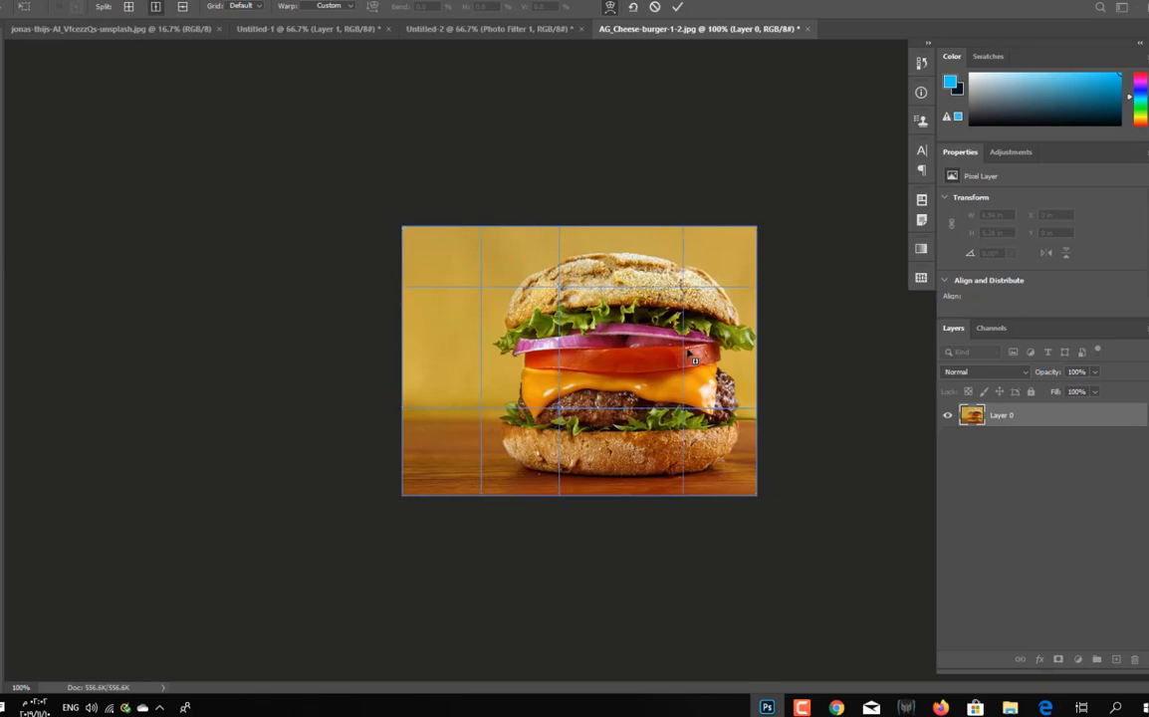
pyautogui.click(626, 333)
pyautogui.click(182, 7)
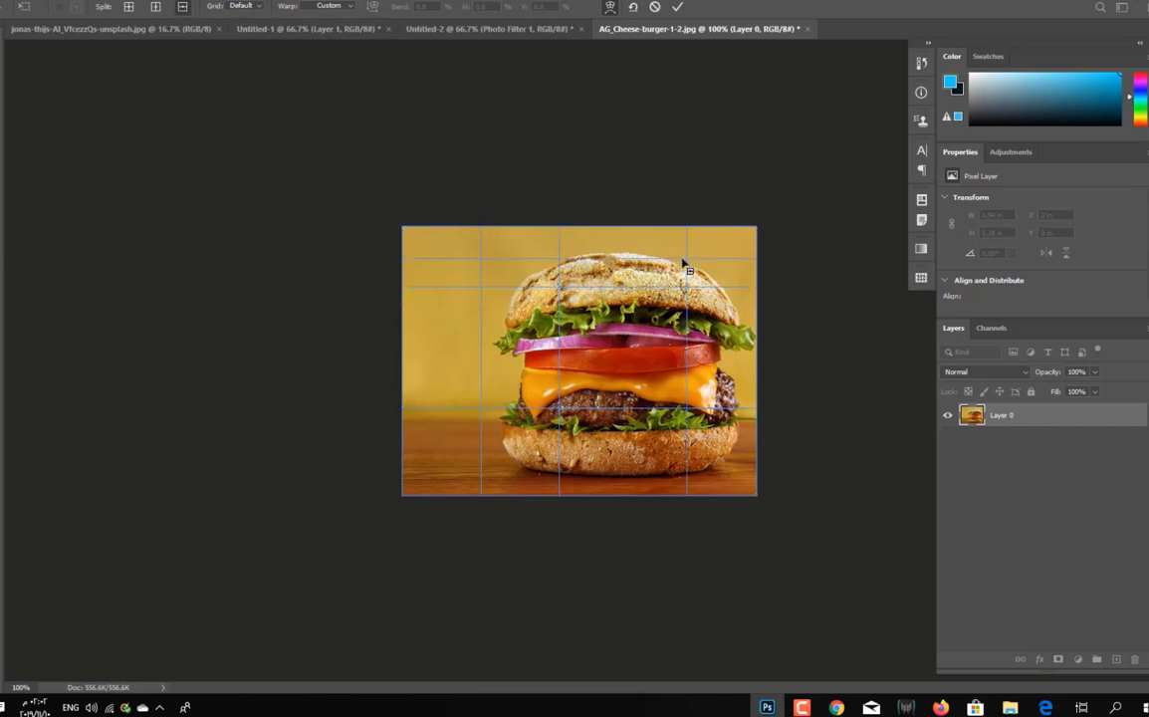
pyautogui.click(638, 357)
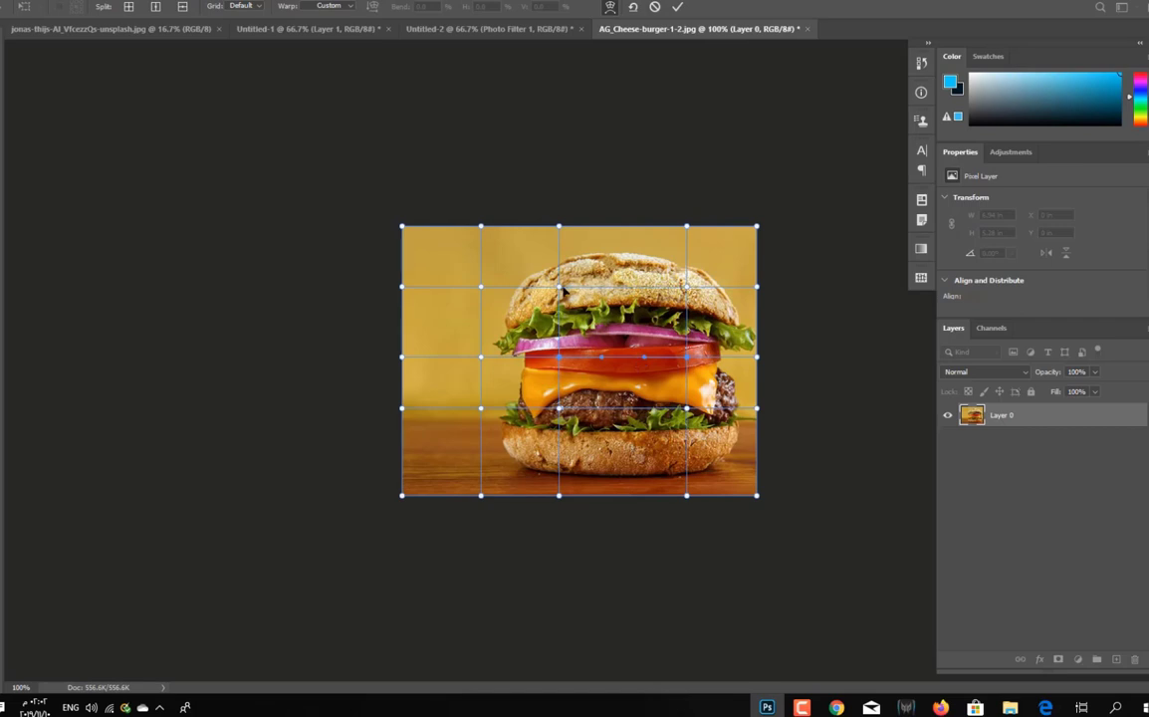
# Distort the burger by moving mesh points, pulling its left side outward, the top bun upward and the filling out of line
pyautogui.moveTo(561, 285); pyautogui.dragTo(464, 284)
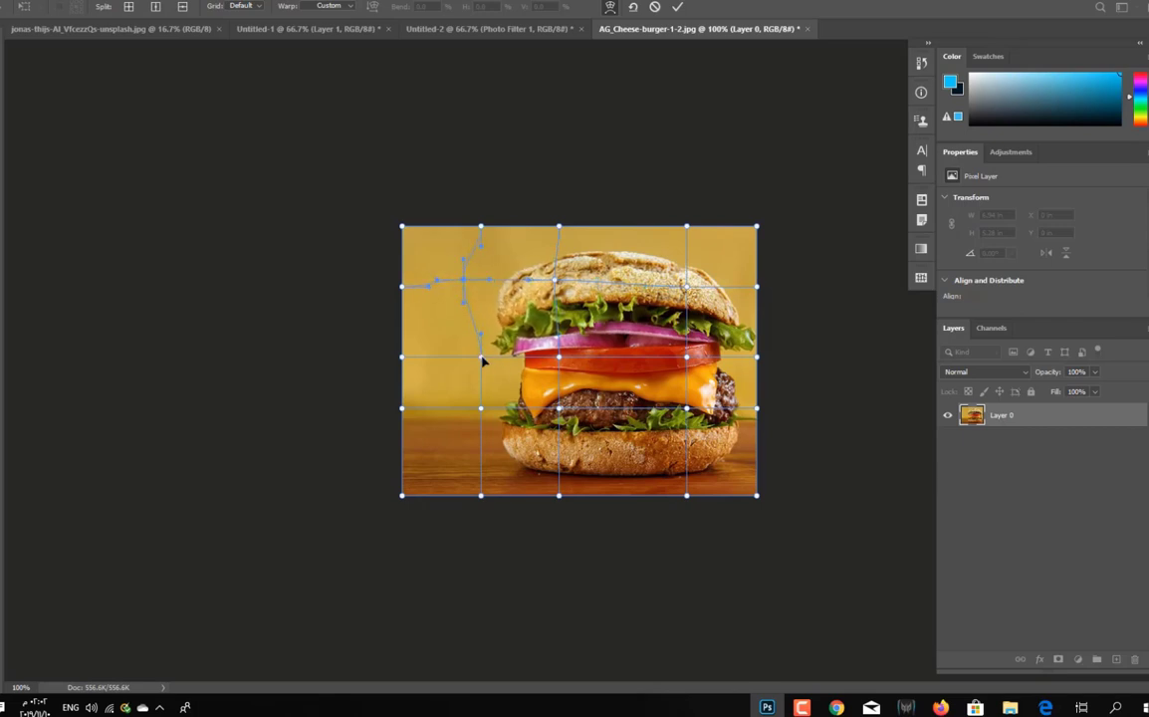
pyautogui.moveTo(483, 362)
pyautogui.mouseDown()
pyautogui.moveTo(446, 374)
pyautogui.moveTo(487, 371)
pyautogui.mouseUp()
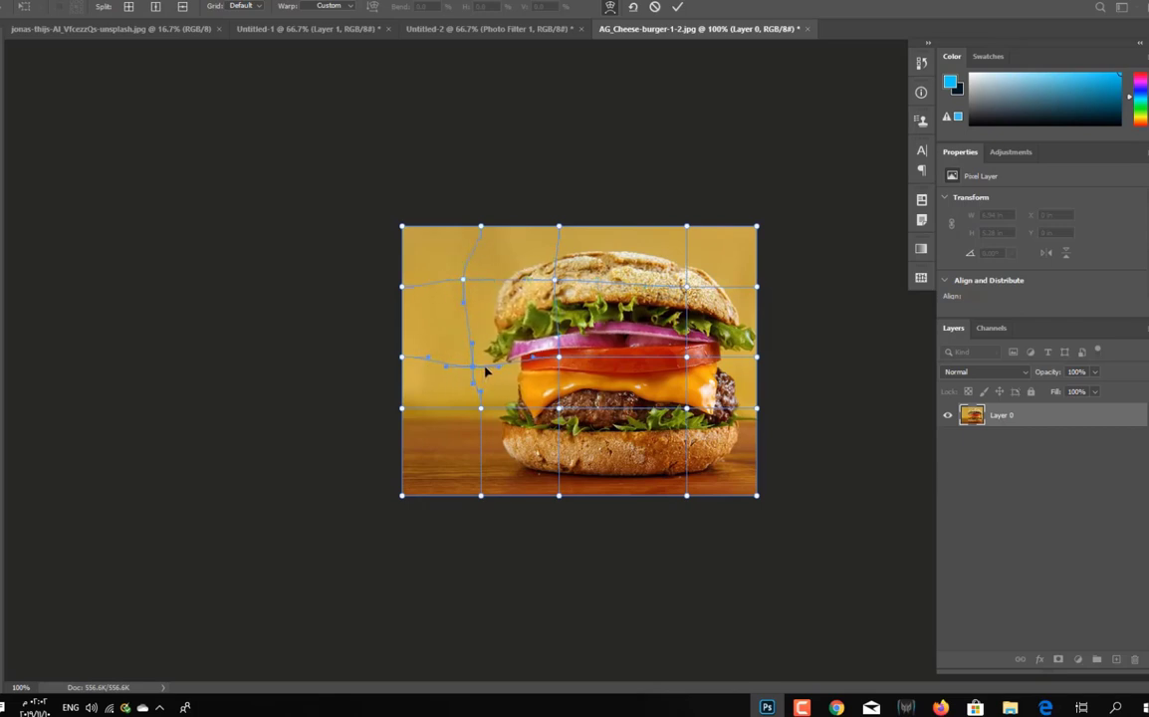
pyautogui.moveTo(559, 358); pyautogui.dragTo(585, 344)
pyautogui.moveTo(560, 409); pyautogui.dragTo(454, 410)
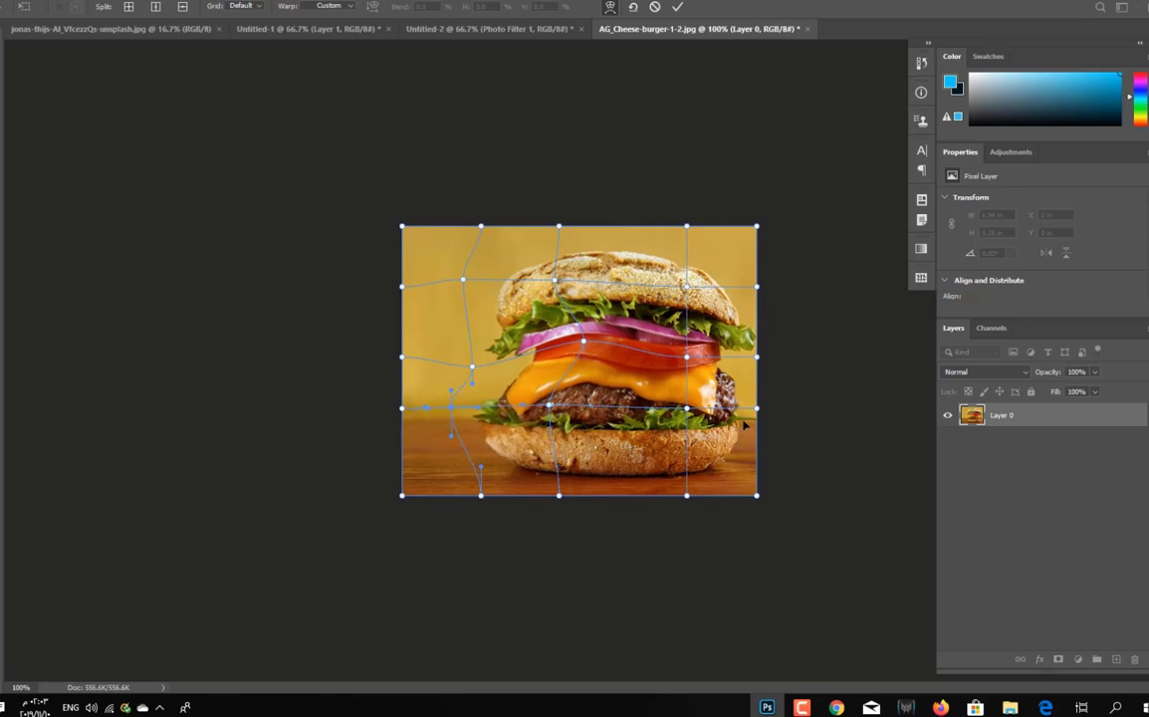
pyautogui.moveTo(758, 409); pyautogui.dragTo(690, 426)
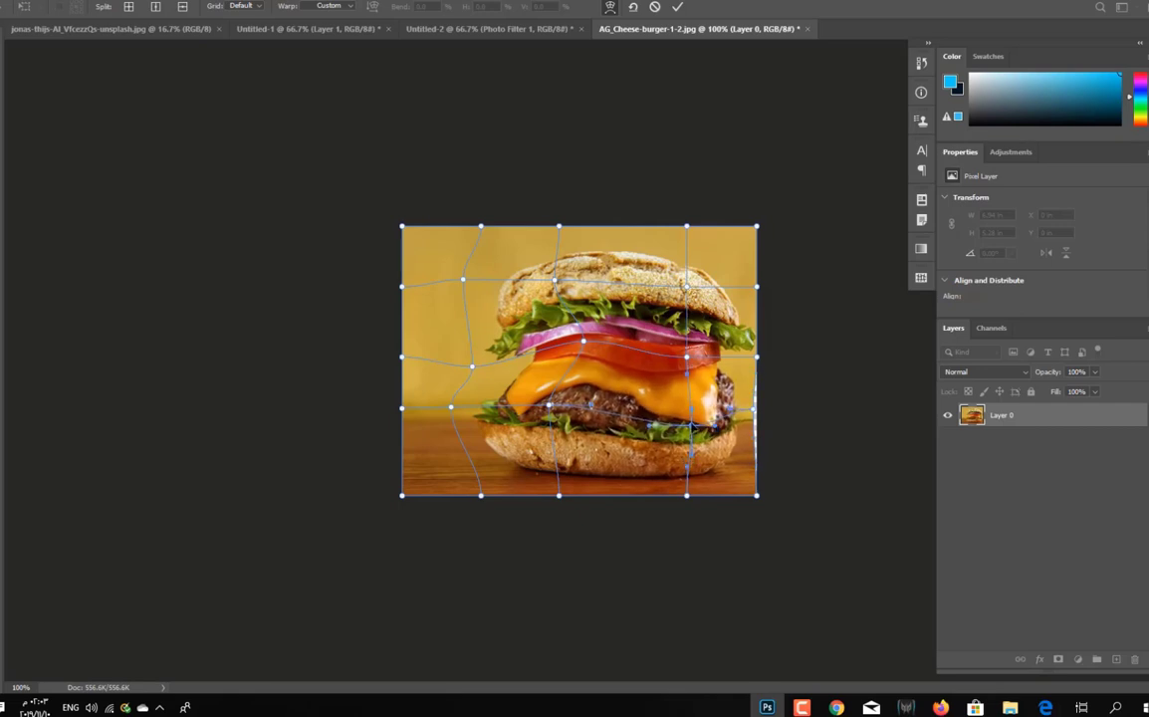
pyautogui.moveTo(624, 264)
pyautogui.mouseDown()
pyautogui.moveTo(619, 241)
pyautogui.moveTo(624, 253)
pyautogui.moveTo(638, 242)
pyautogui.moveTo(625, 250)
pyautogui.mouseUp()
pyautogui.moveTo(512, 252)
pyautogui.mouseDown()
pyautogui.moveTo(495, 239)
pyautogui.moveTo(511, 245)
pyautogui.mouseUp()
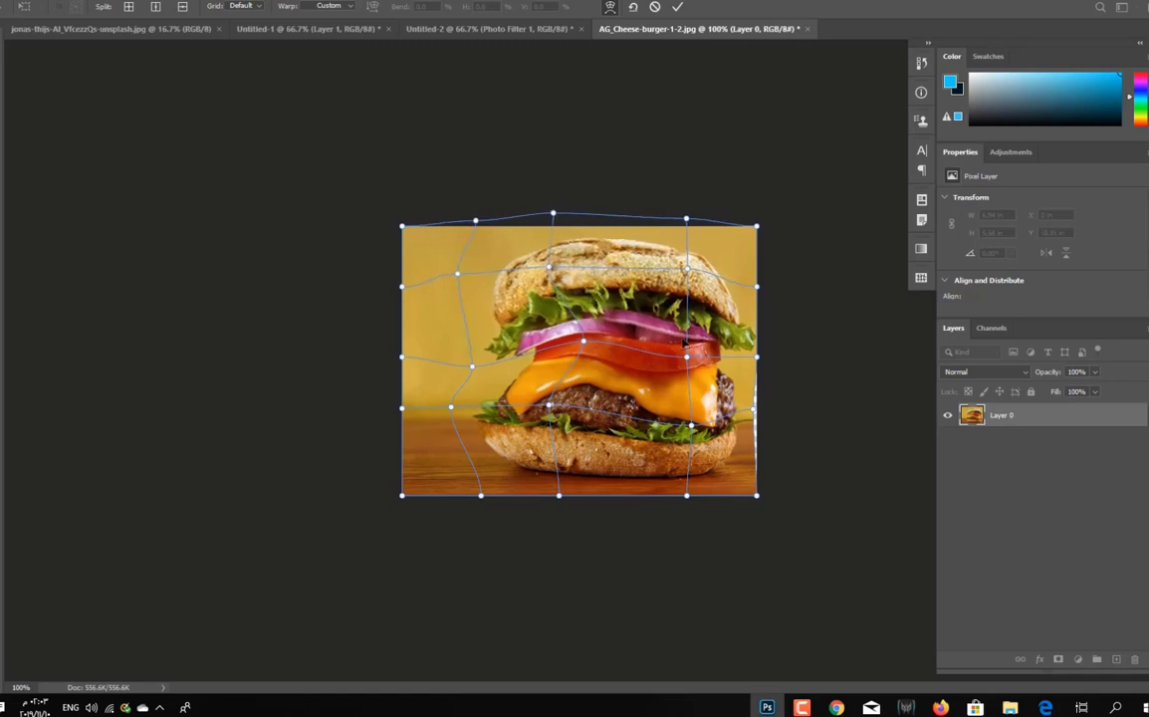
pyautogui.moveTo(638, 458); pyautogui.dragTo(535, 463)
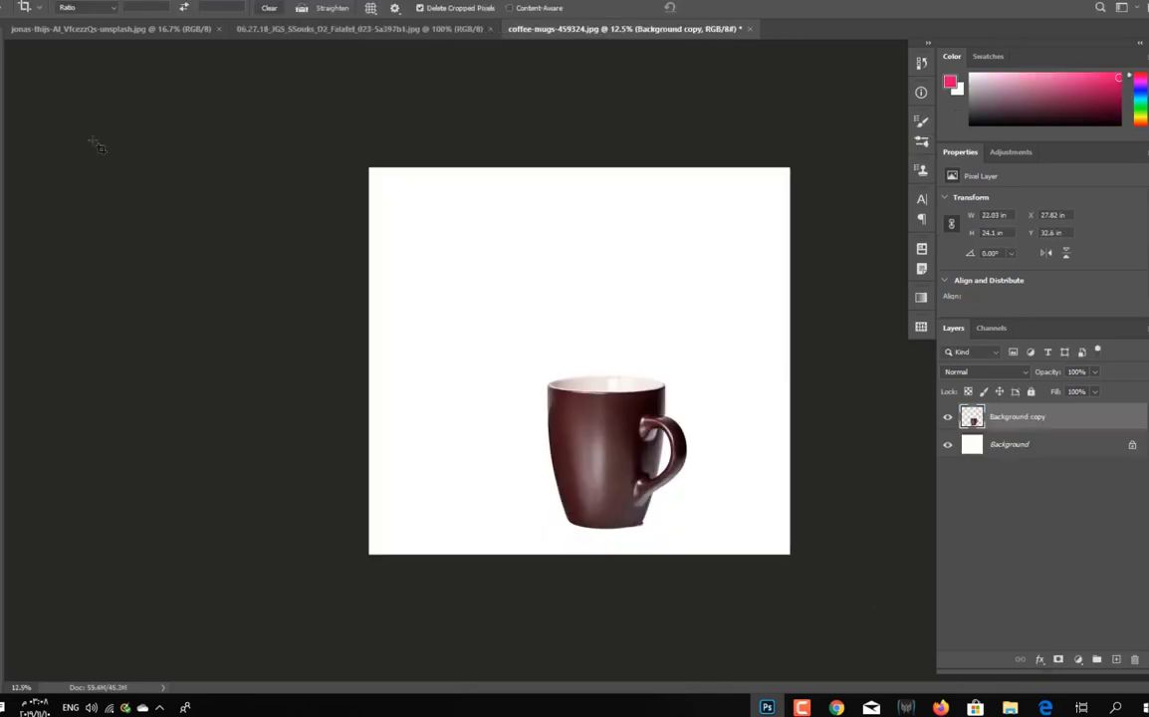
pyautogui.press('v')
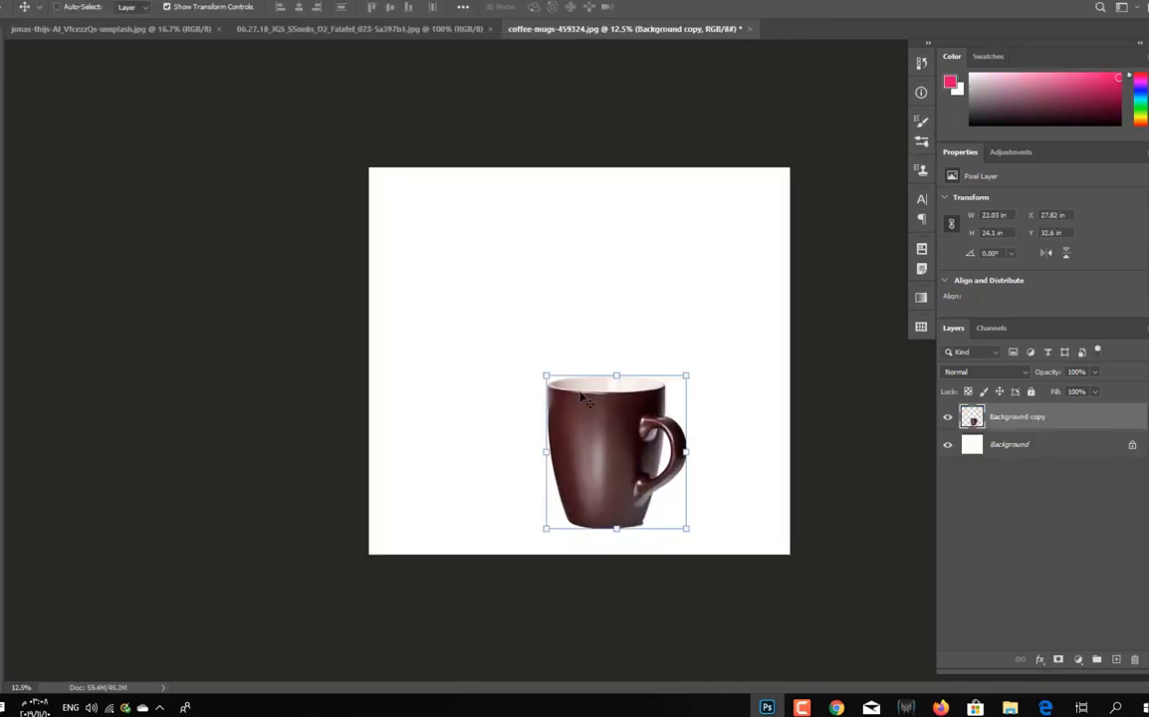
pyautogui.click(611, 373)
pyautogui.moveTo(616, 414); pyautogui.dragTo(550, 416)
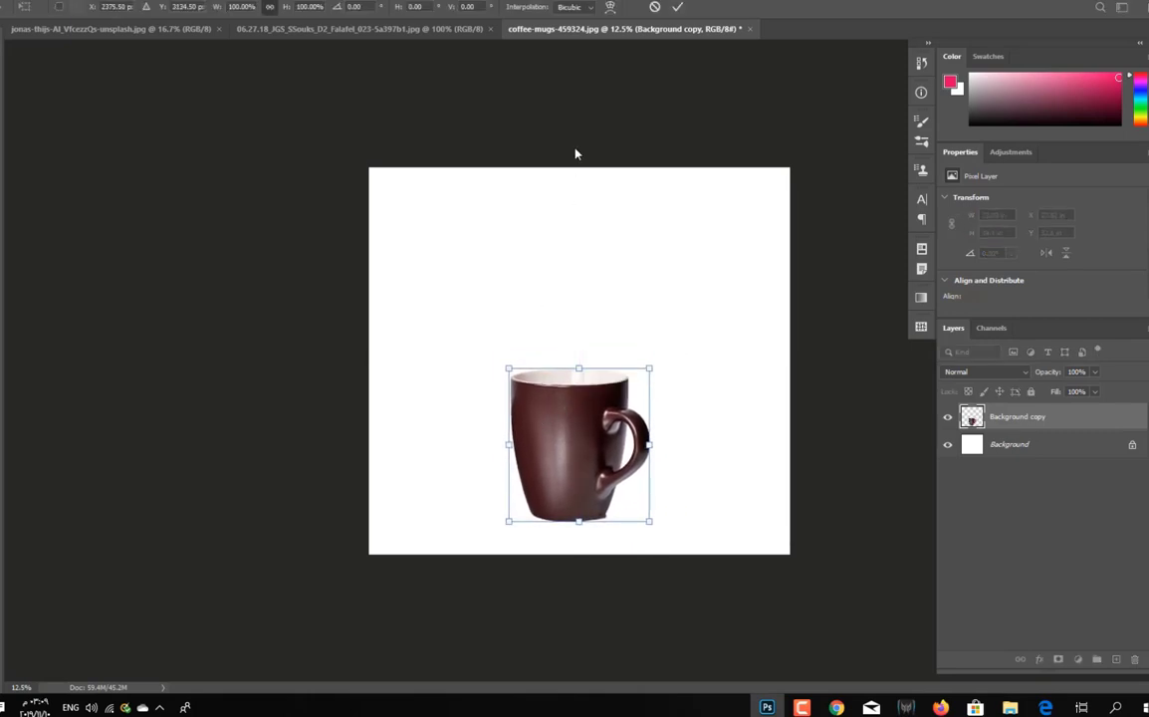
pyautogui.click(611, 8)
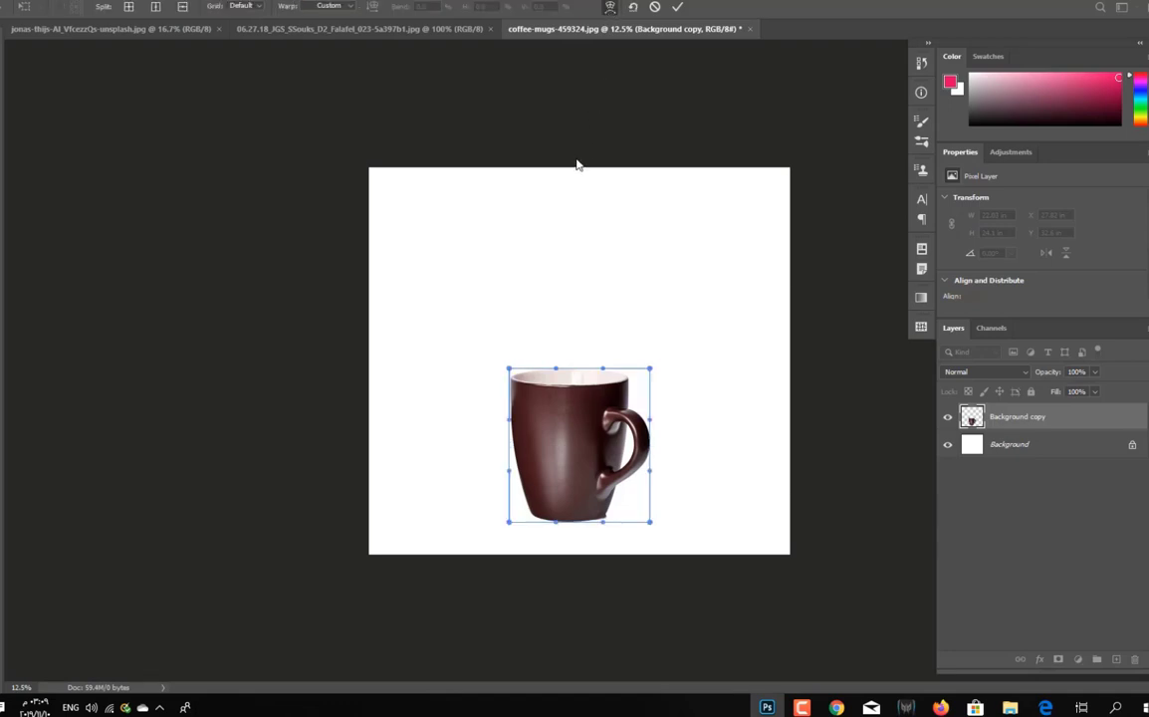
pyautogui.hotkey('ctrl', 'z')
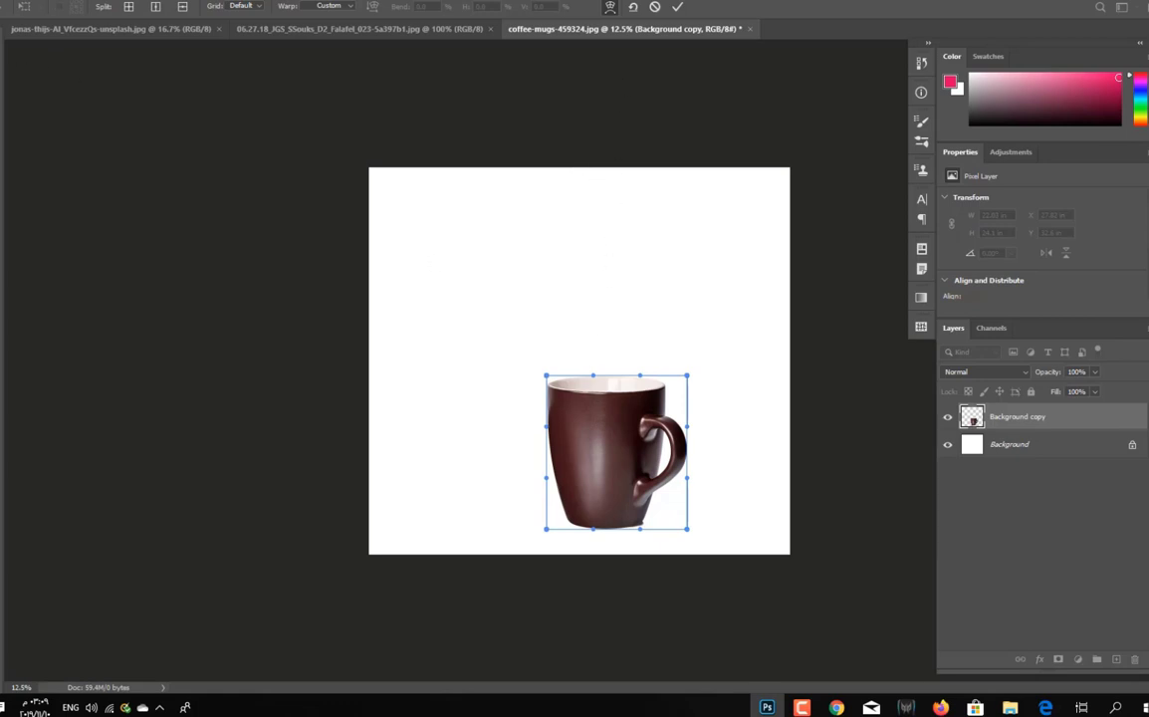
pyautogui.press('Return')
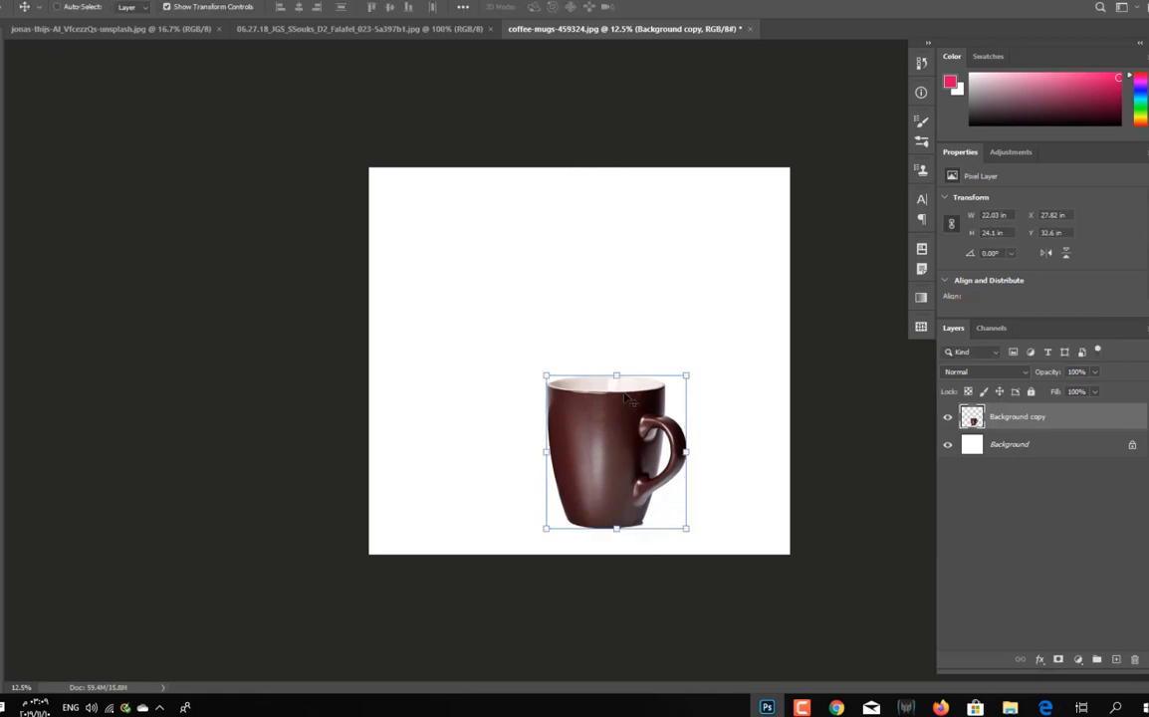
# Put the mug on the Background copy layer into Warp transform
pyautogui.rightClick(627, 398)
pyautogui.rightClick(603, 403)
pyautogui.rightClick(616, 377)
pyautogui.click(618, 373)
pyautogui.click(616, 376)
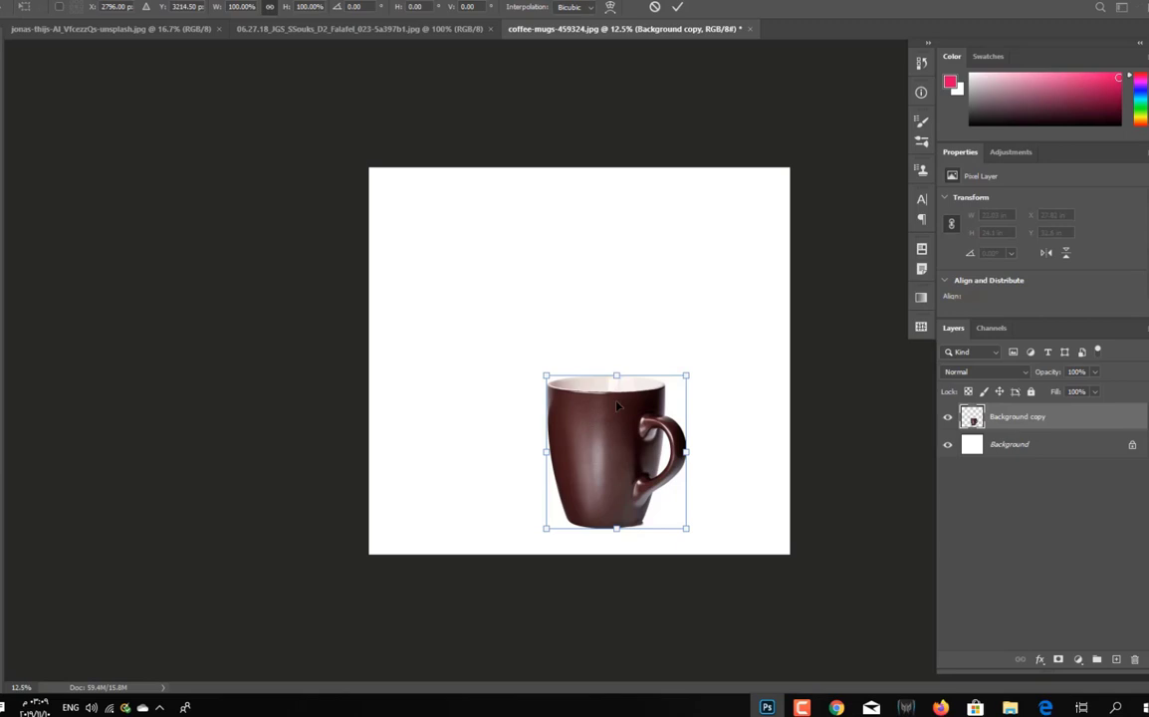
pyautogui.rightClick(617, 403)
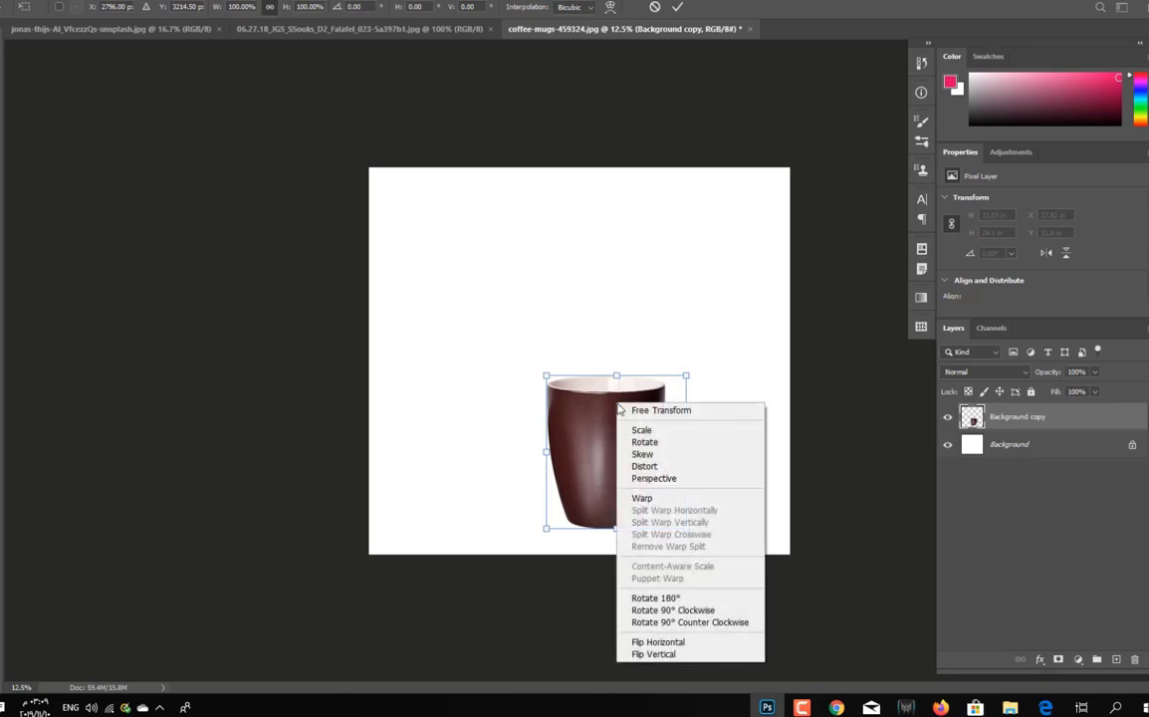
pyautogui.click(644, 498)
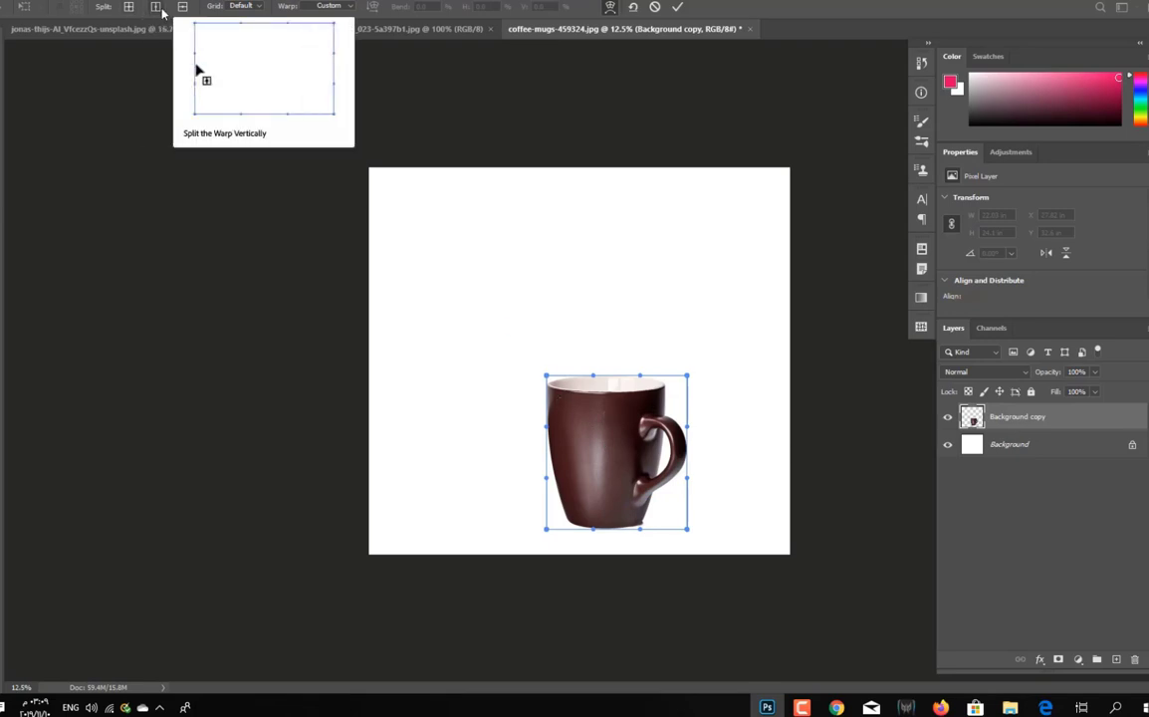
pyautogui.click(255, 8)
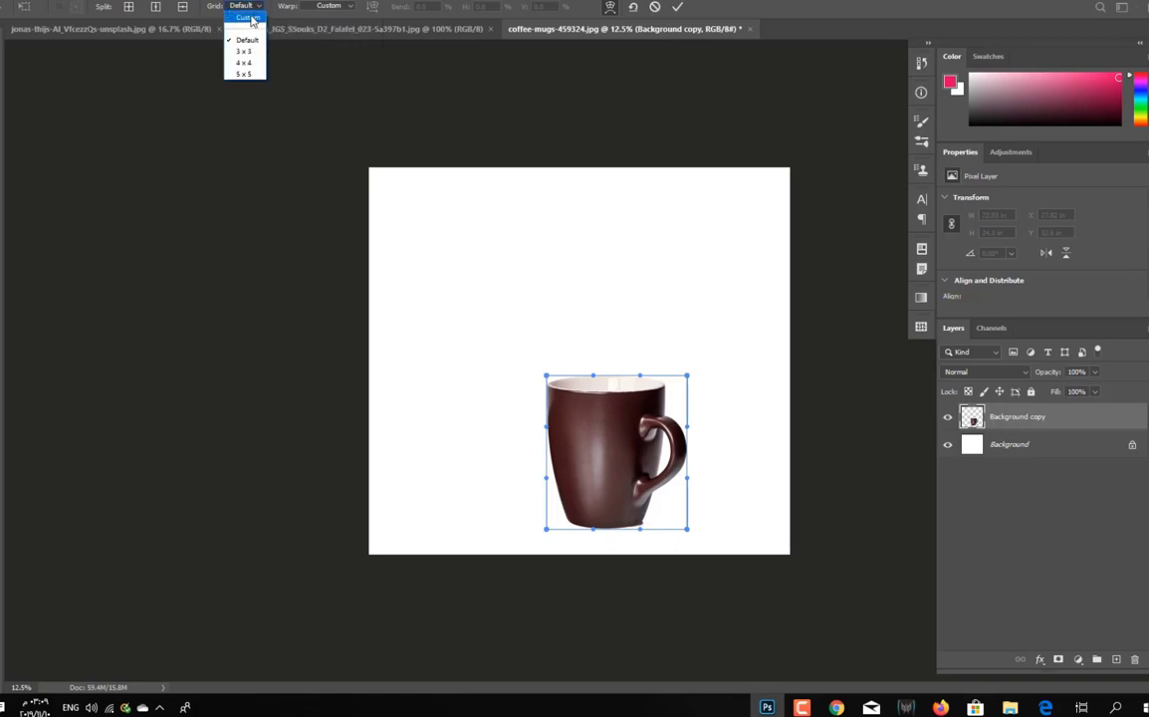
pyautogui.click(249, 19)
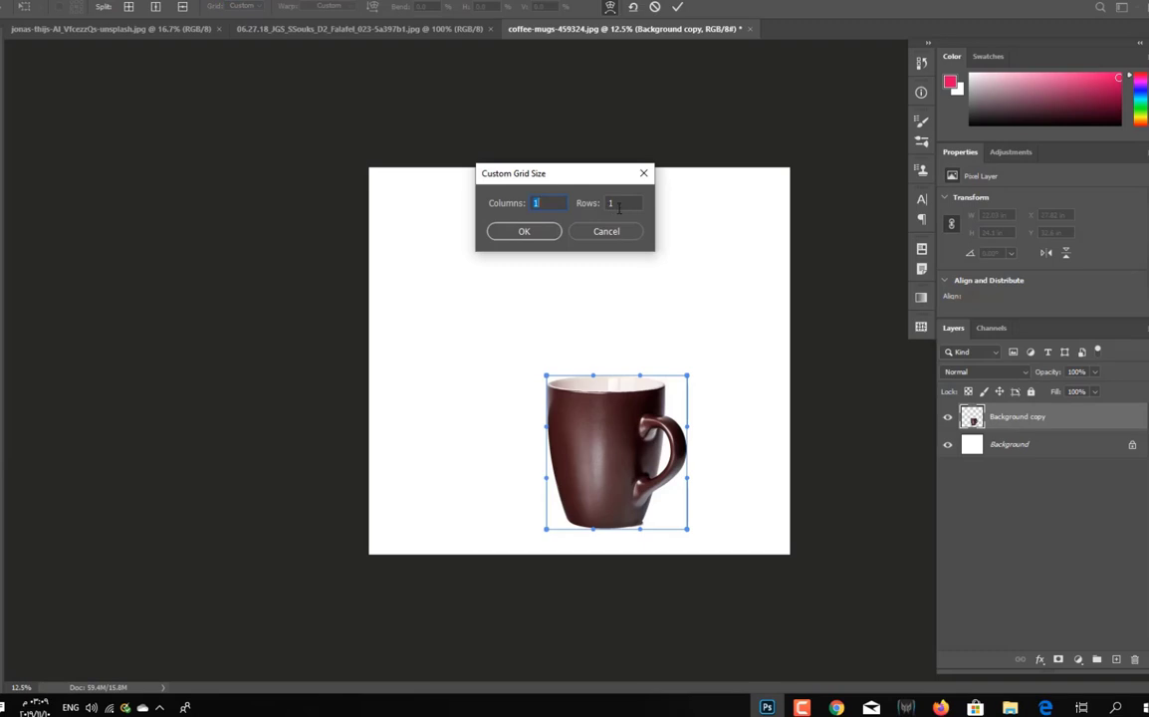
pyautogui.click(525, 231)
pyautogui.click(260, 8)
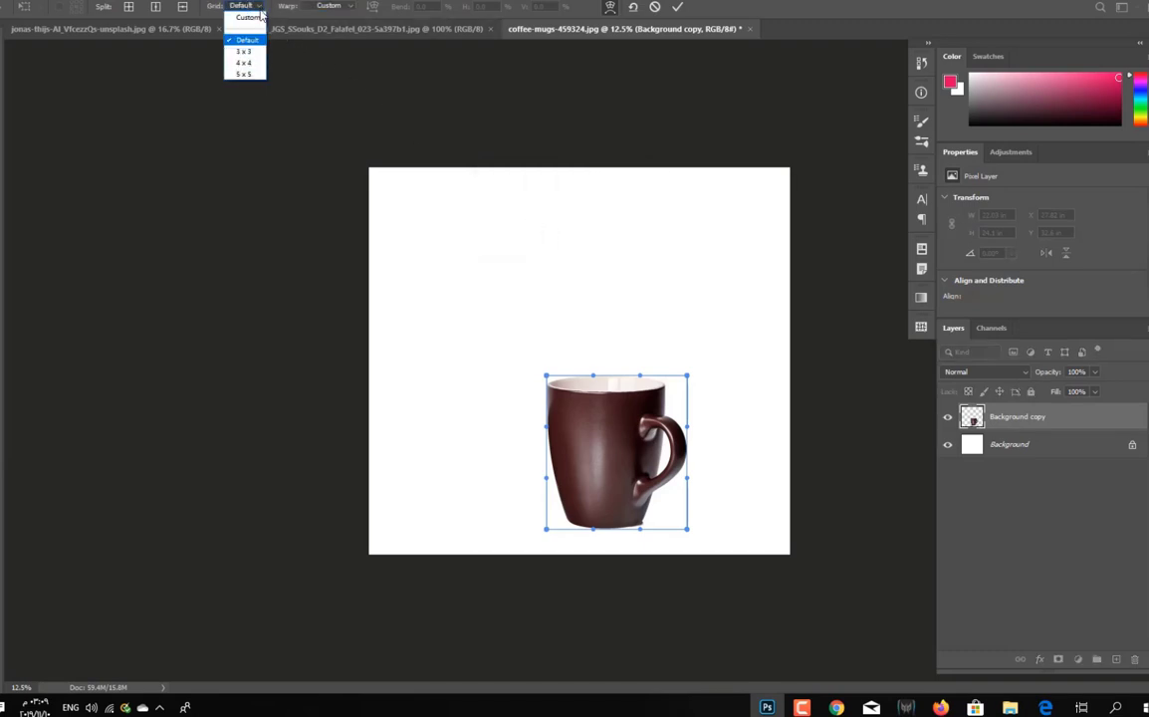
pyautogui.click(259, 43)
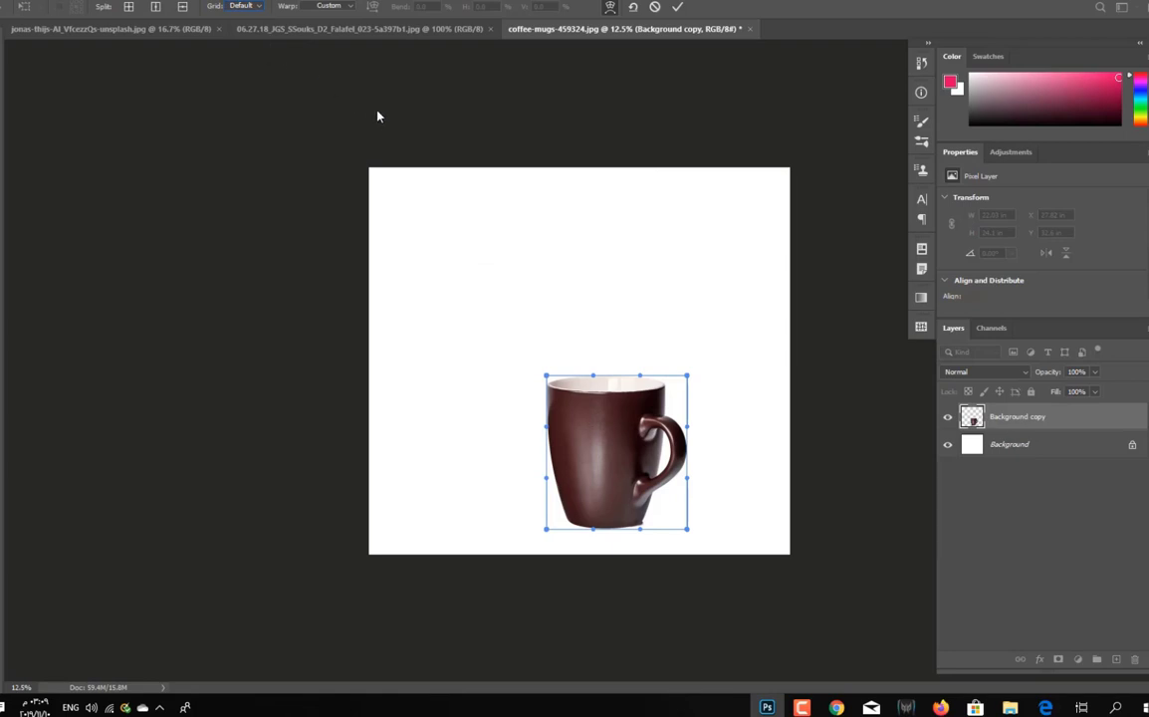
# Divide the mug's warp mesh with a custom grid of 10 columns and 10 rows
pyautogui.click(259, 7)
pyautogui.click(249, 18)
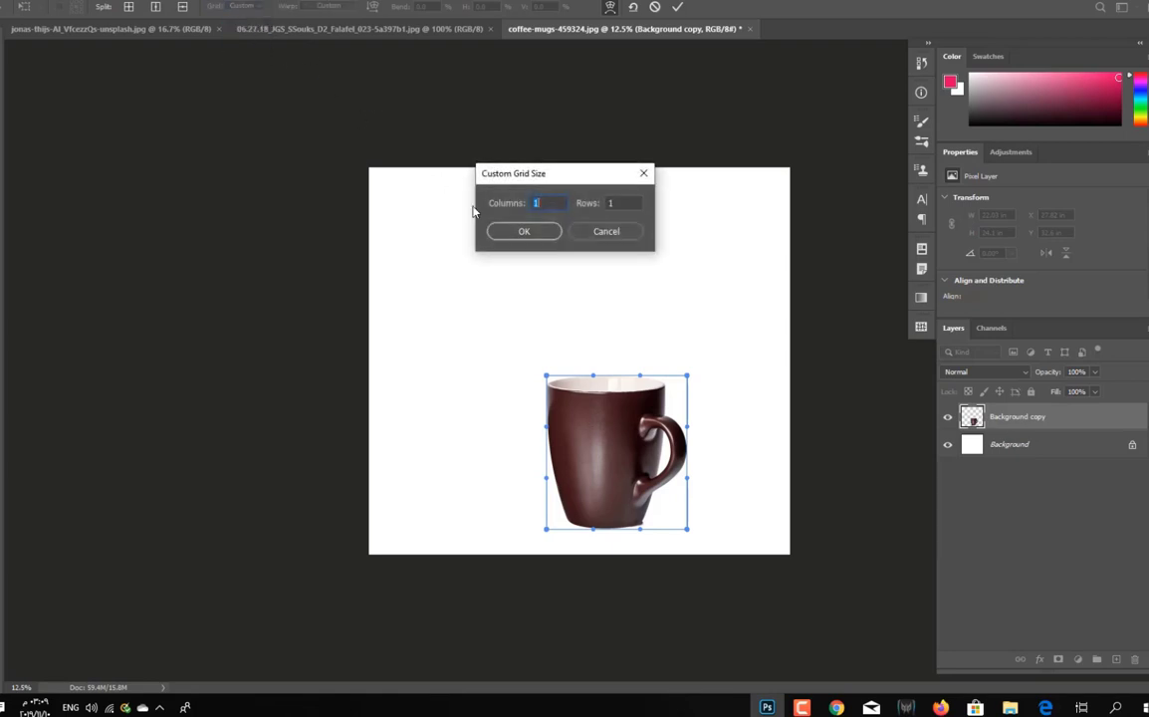
pyautogui.write('10')
pyautogui.click(624, 204)
pyautogui.write('0')
pyautogui.click(538, 232)
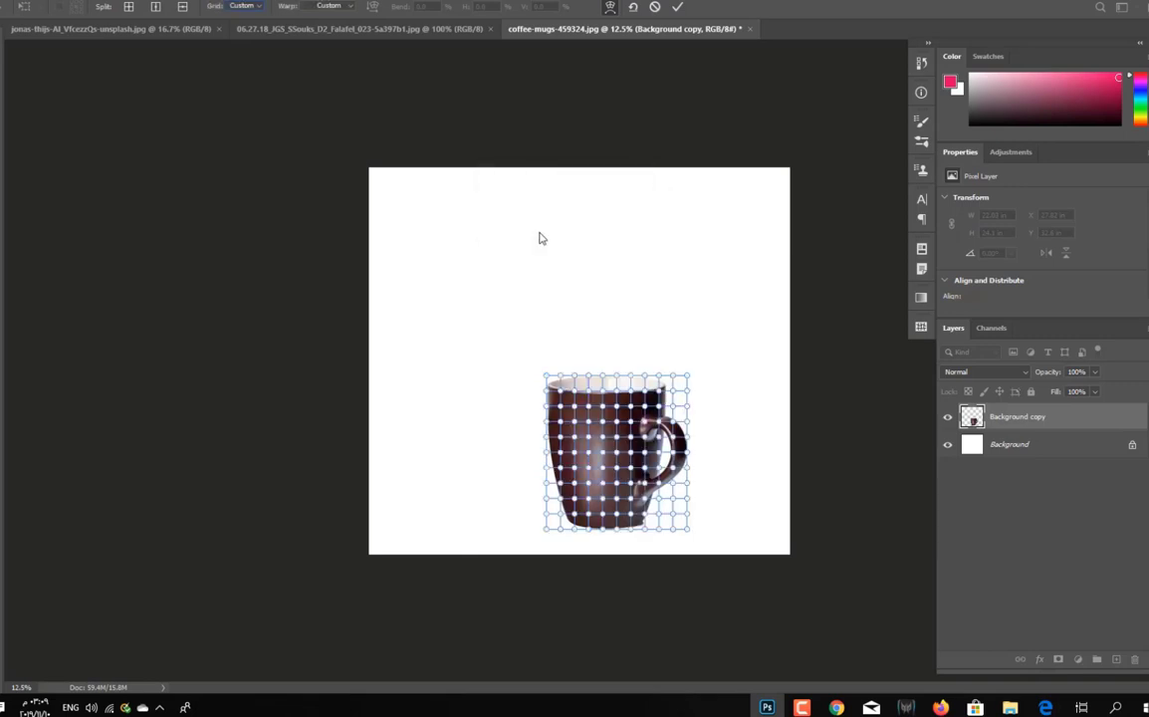
# Reset the mug's 10 by 10 warp mesh to the undivided default grid
pyautogui.click(242, 7)
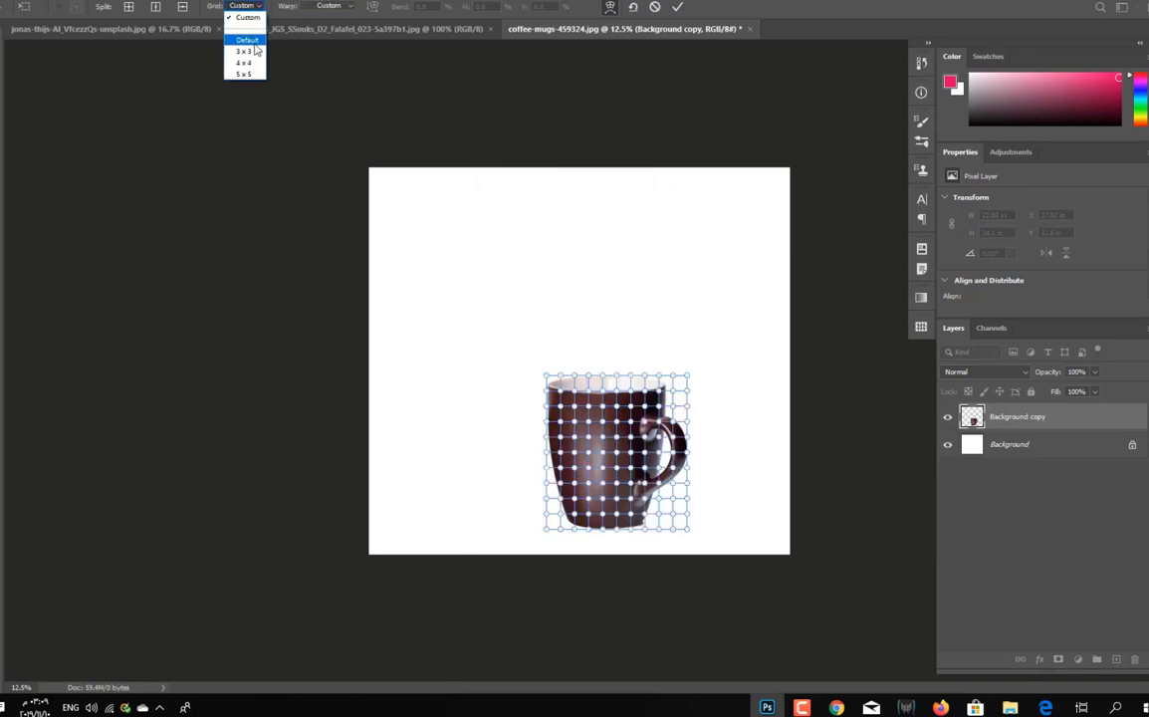
pyautogui.click(247, 17)
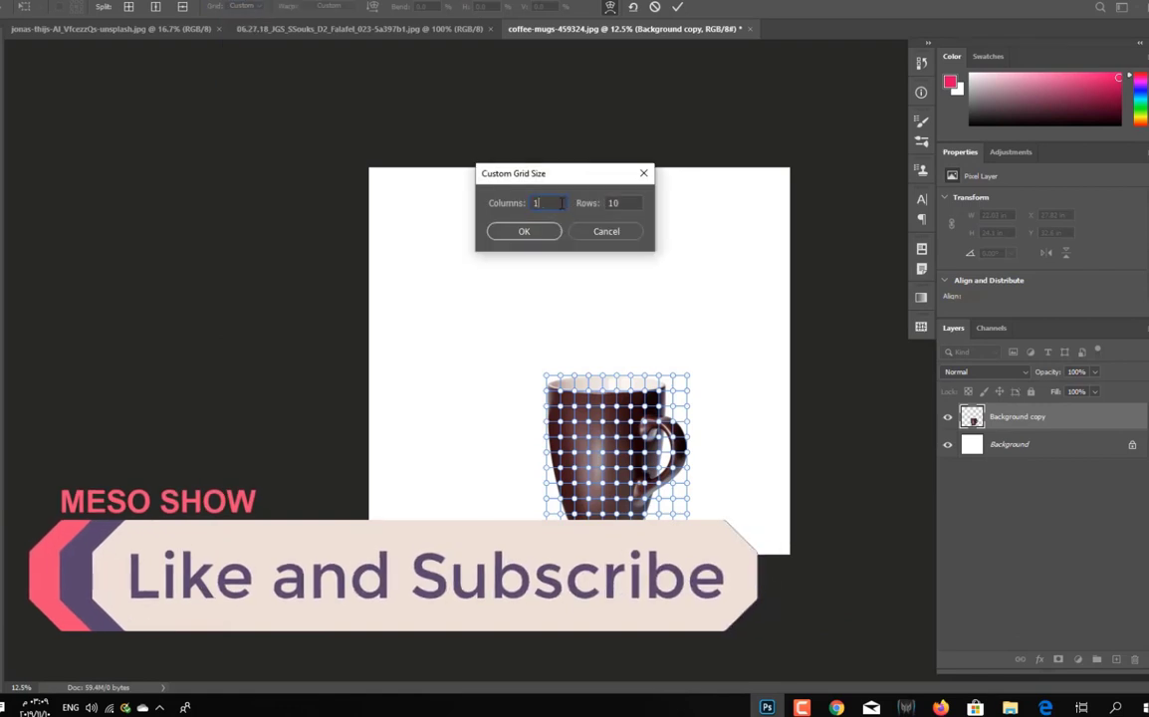
pyautogui.press('Tab')
pyautogui.click(524, 231)
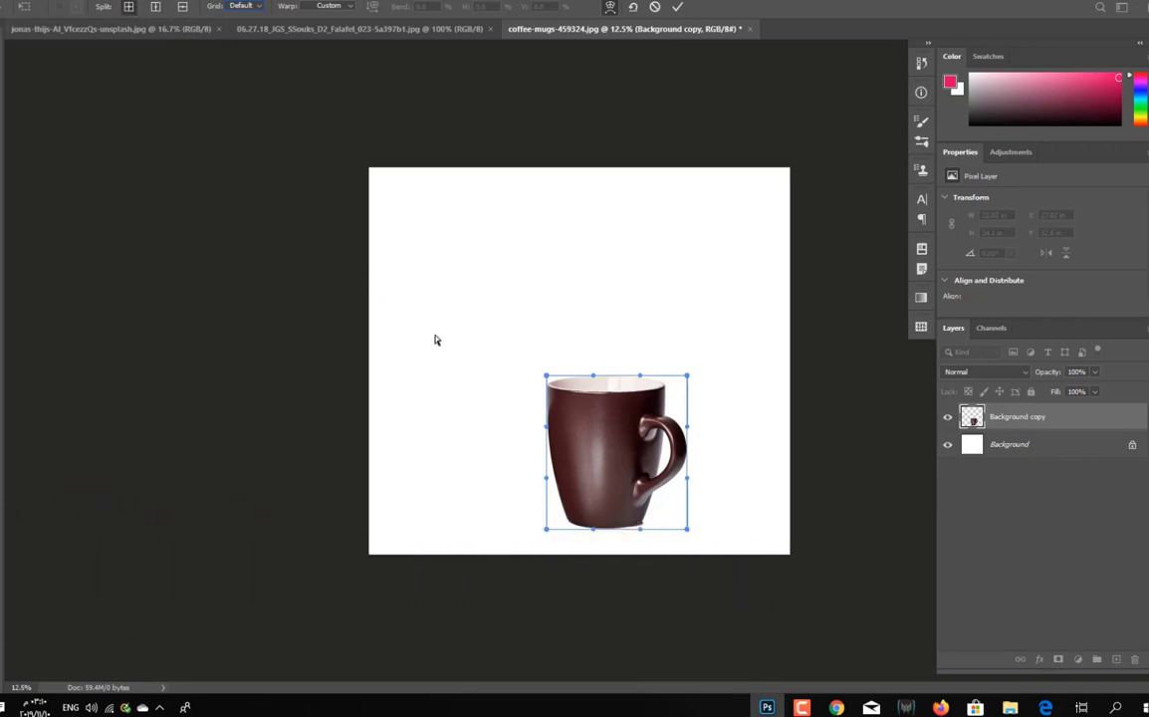
# Add two horizontal warp splits across the mug's lower half, one at the handle's lower joint and one slightly above it
pyautogui.moveTo(546, 376); pyautogui.dragTo(554, 387)
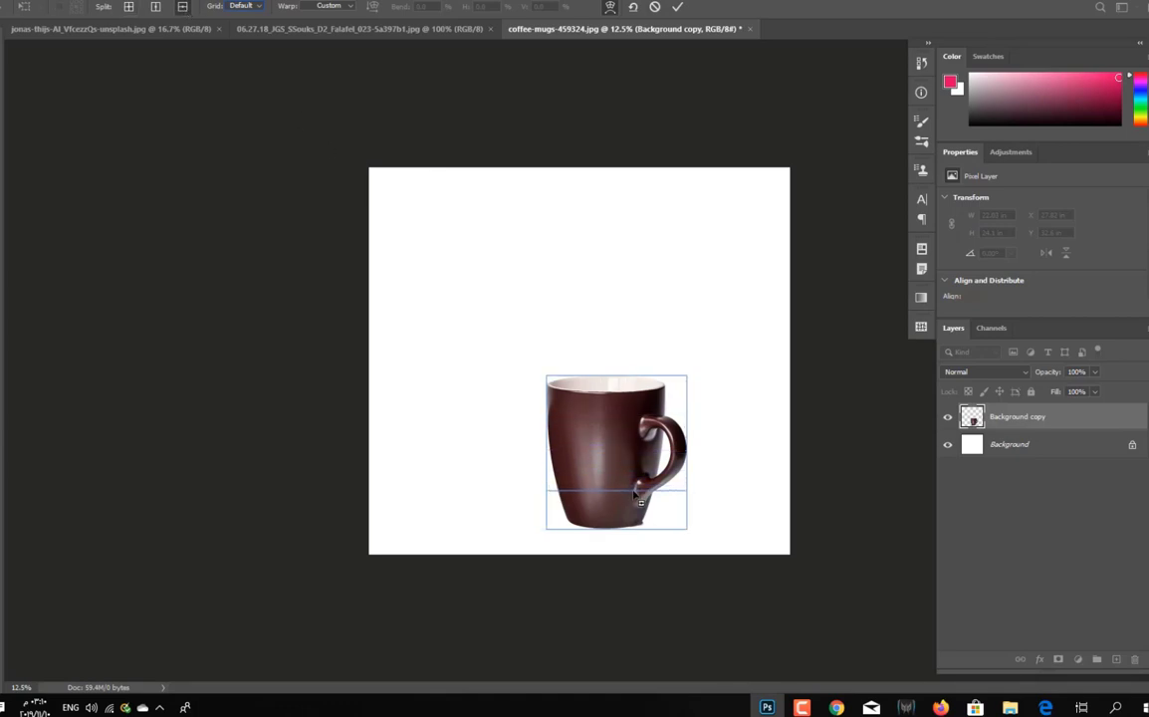
pyautogui.click(639, 490)
pyautogui.click(183, 6)
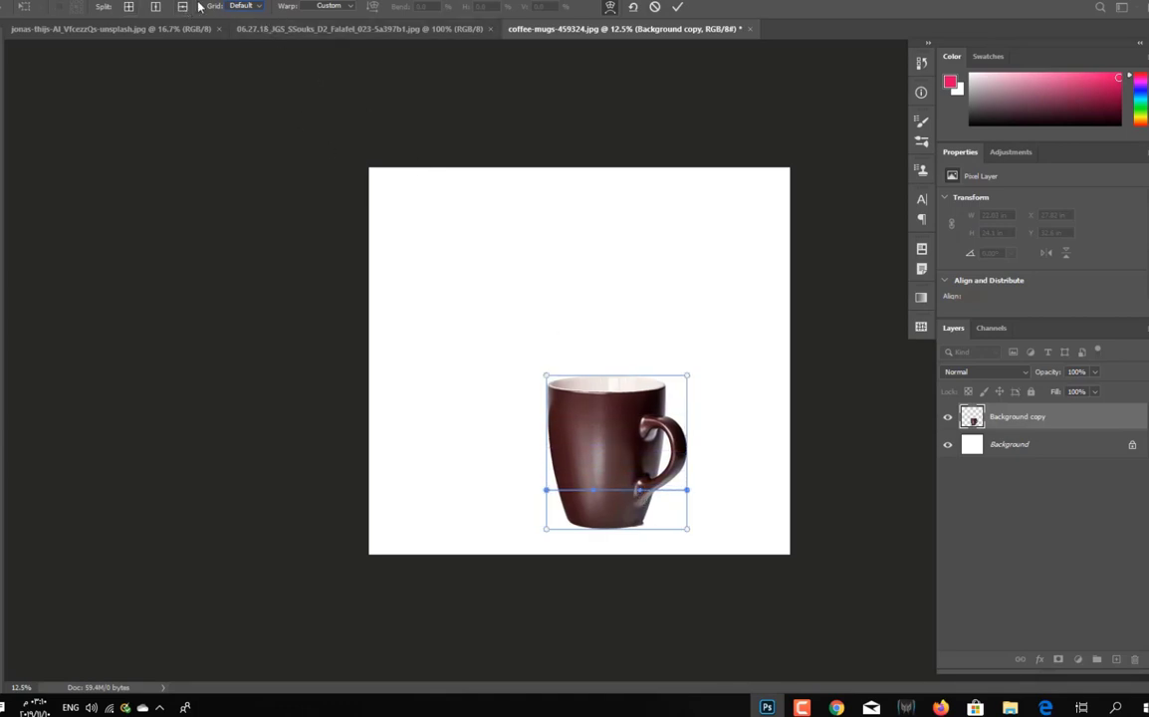
pyautogui.click(644, 467)
pyautogui.click(129, 6)
pyautogui.click(806, 707)
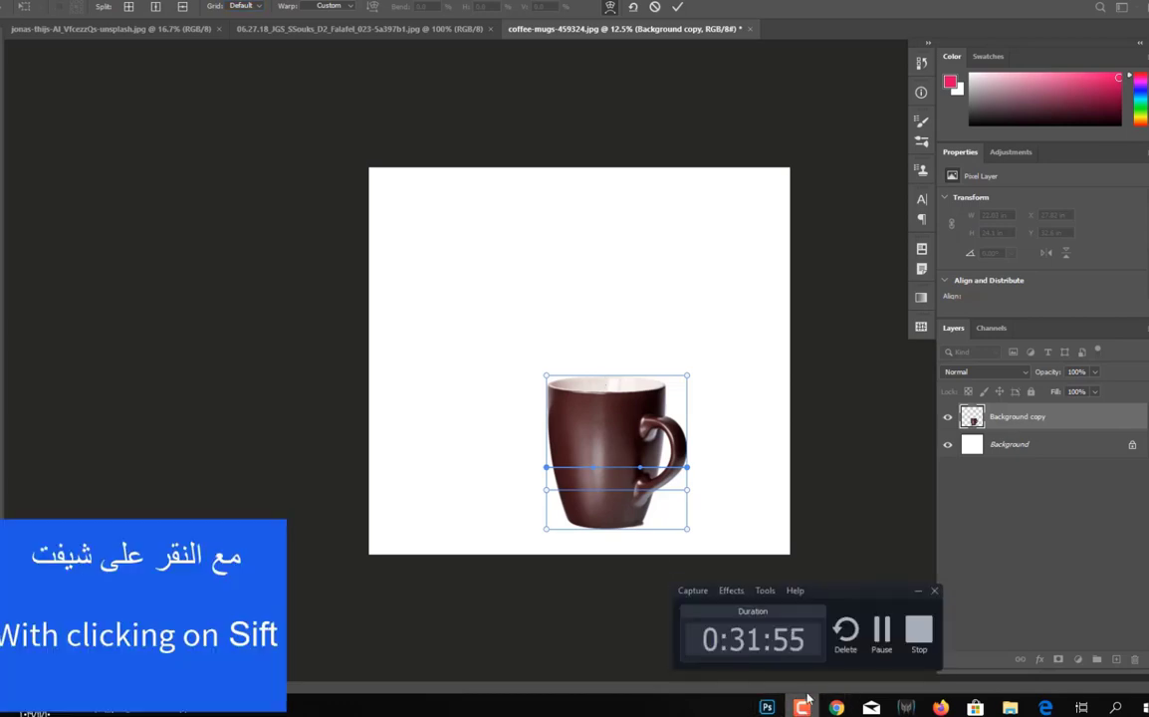
pyautogui.click(880, 628)
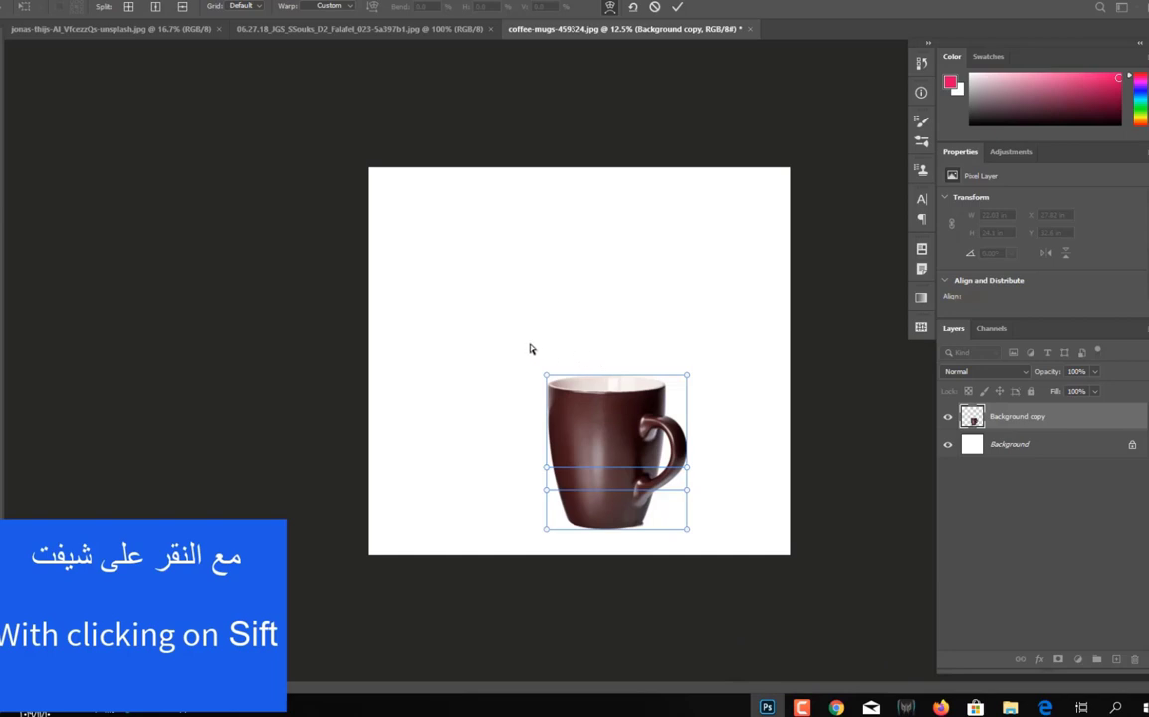
# Select all the mug's warp mesh points except the two at its base
pyautogui.moveTo(532, 357); pyautogui.dragTo(701, 509)
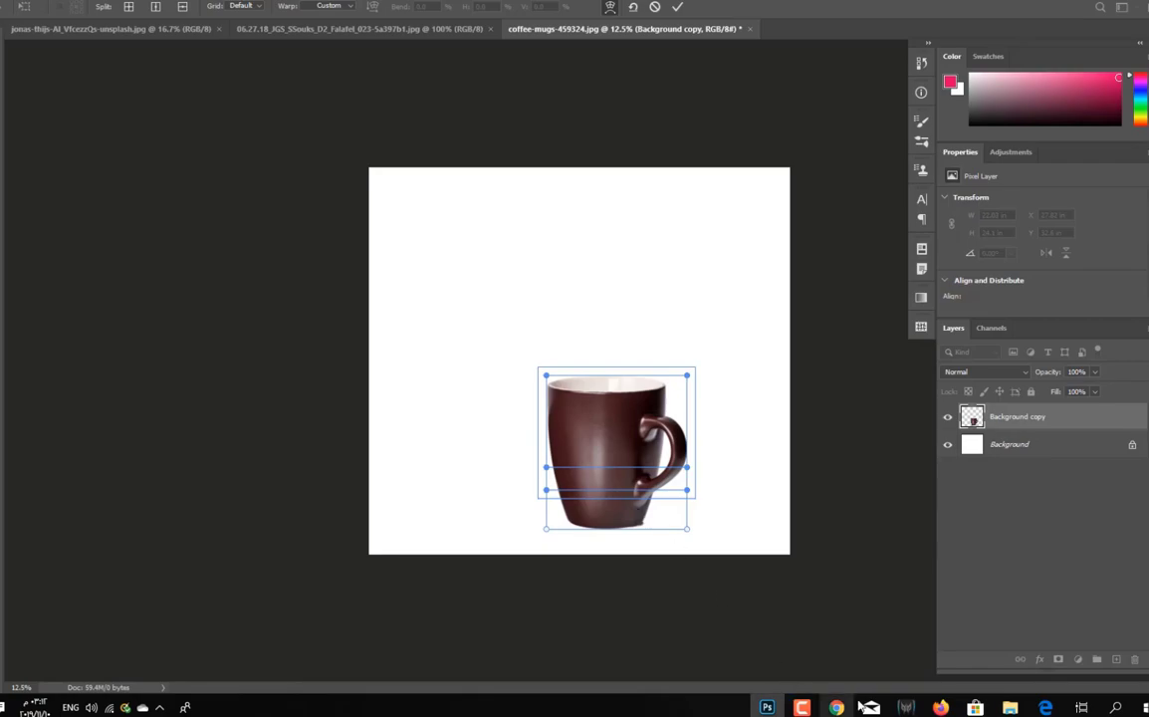
# Switch to Chrome to review how the YouTube tutorial moves a mug's selected warp points, and return to Photoshop
pyautogui.click(836, 707)
pyautogui.click(709, 484)
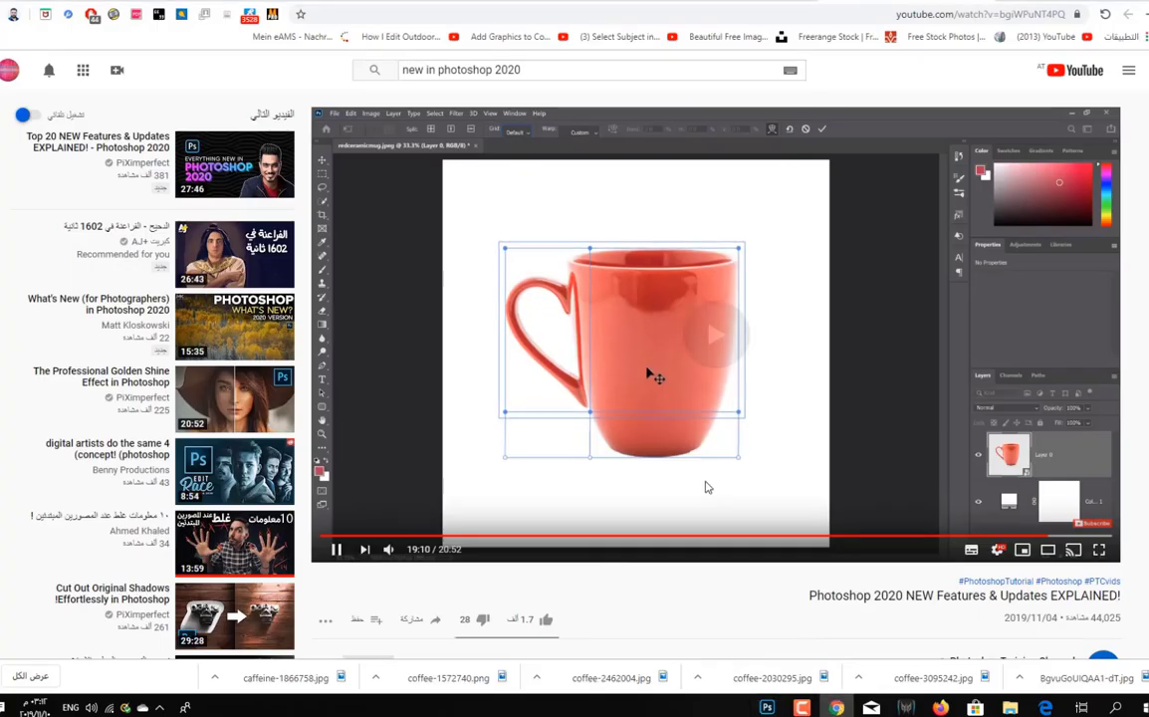
pyautogui.click(698, 465)
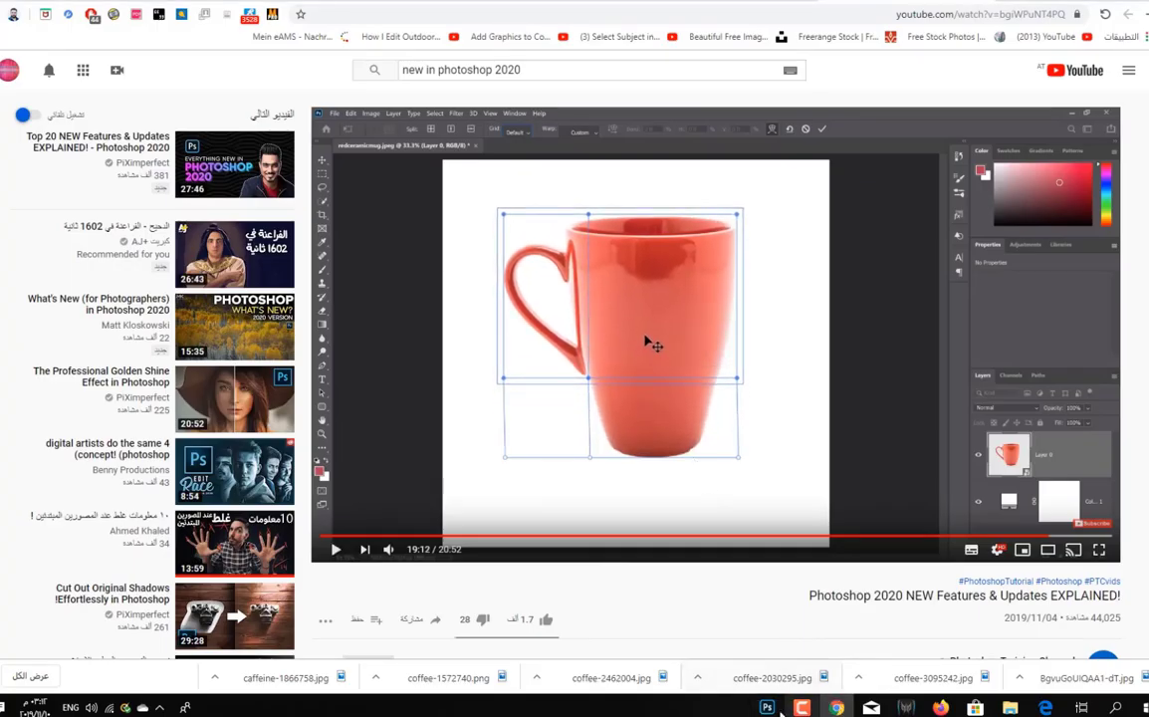
pyautogui.click(768, 707)
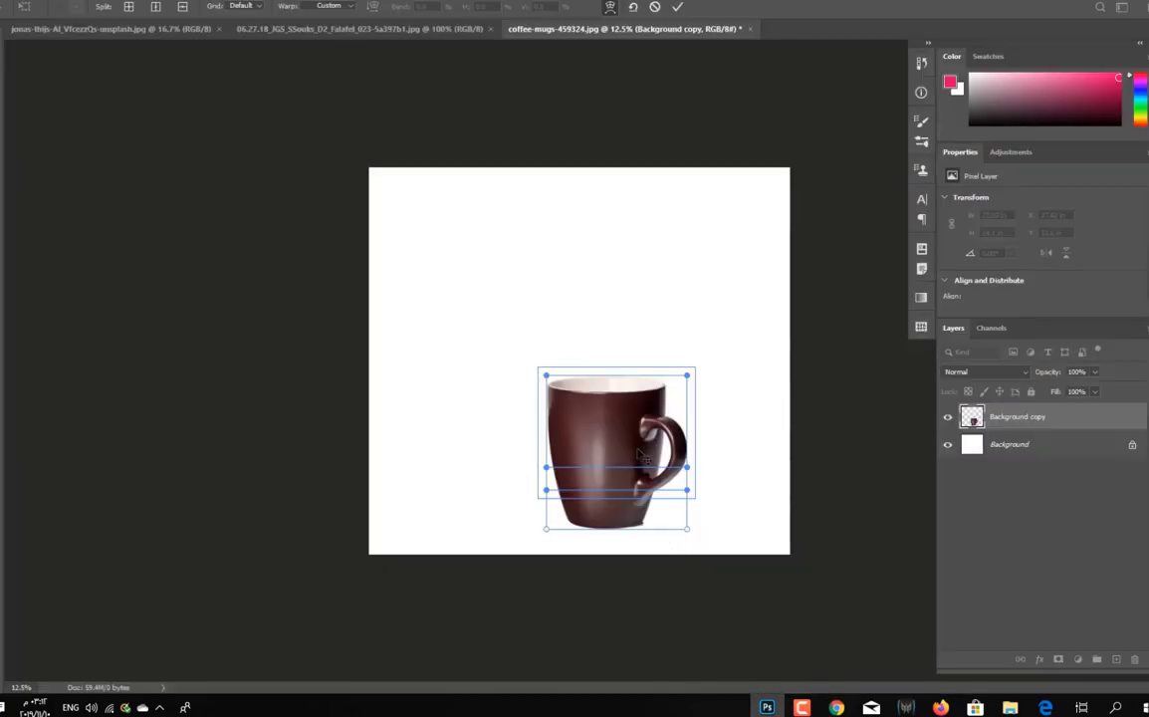
# Stretch the mug upward and tilt its upper part counterclockwise, slightly enlarged, by transforming the selected warp points
pyautogui.moveTo(643, 457); pyautogui.dragTo(635, 373)
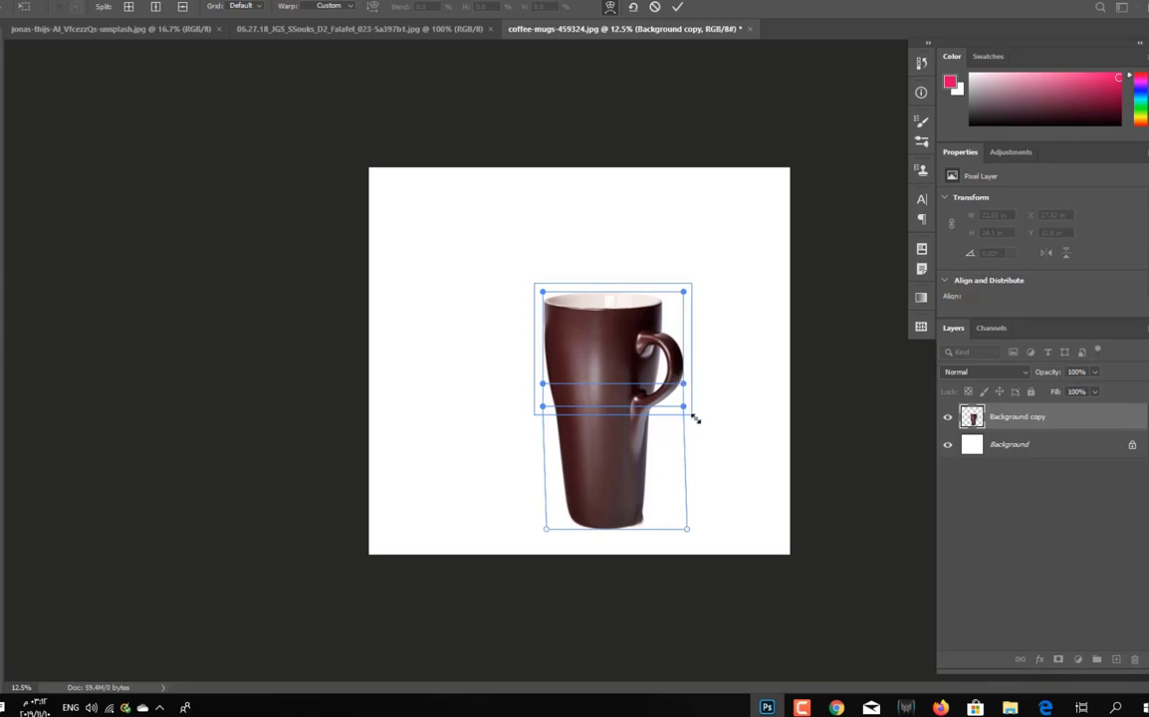
pyautogui.moveTo(702, 424); pyautogui.dragTo(706, 397)
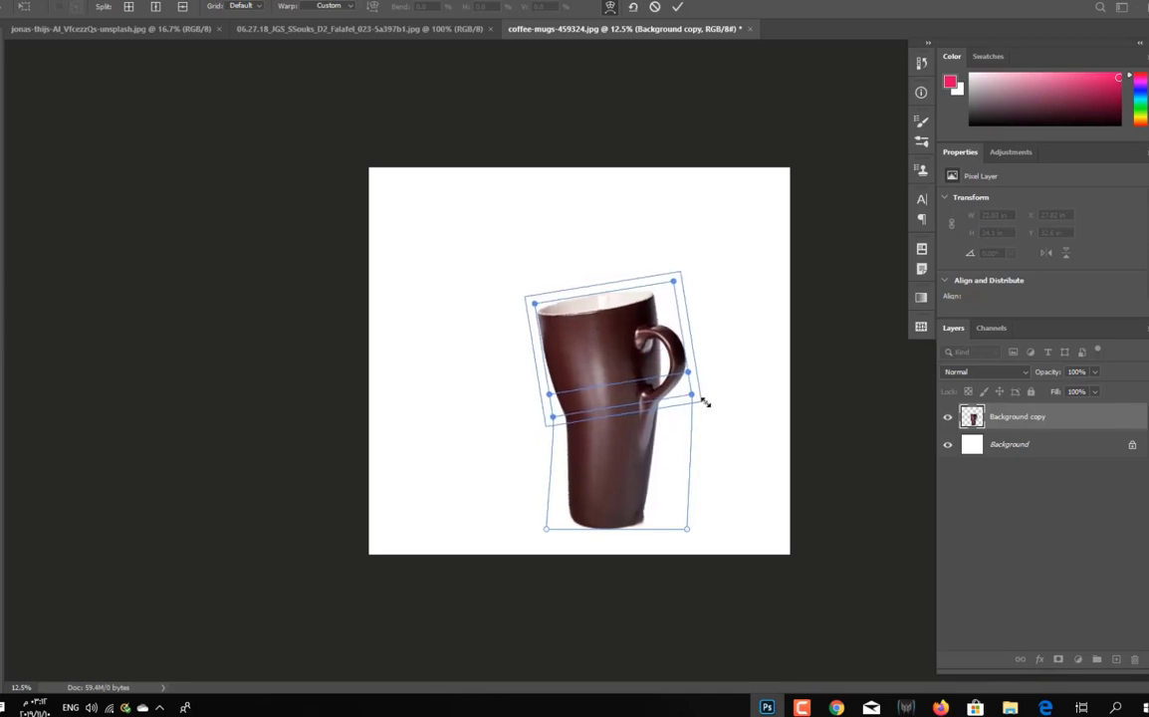
pyautogui.moveTo(576, 317); pyautogui.dragTo(454, 316)
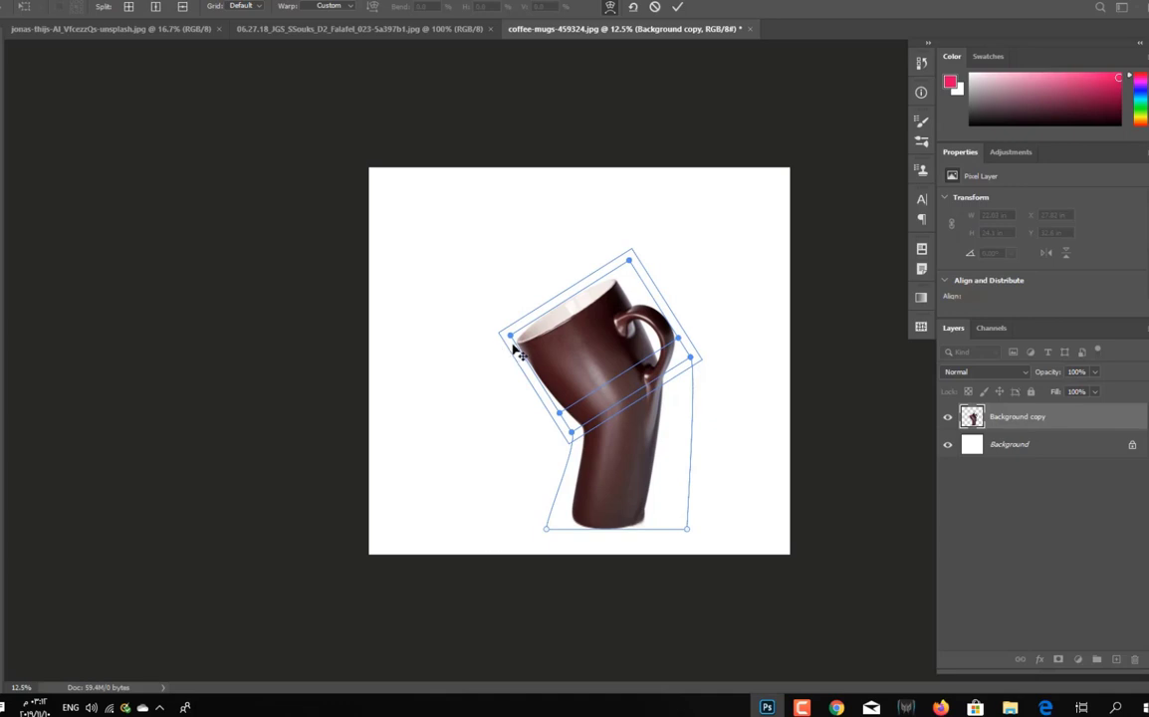
pyautogui.moveTo(509, 336)
pyautogui.mouseDown()
pyautogui.moveTo(444, 338)
pyautogui.moveTo(550, 335)
pyautogui.moveTo(491, 348)
pyautogui.mouseUp()
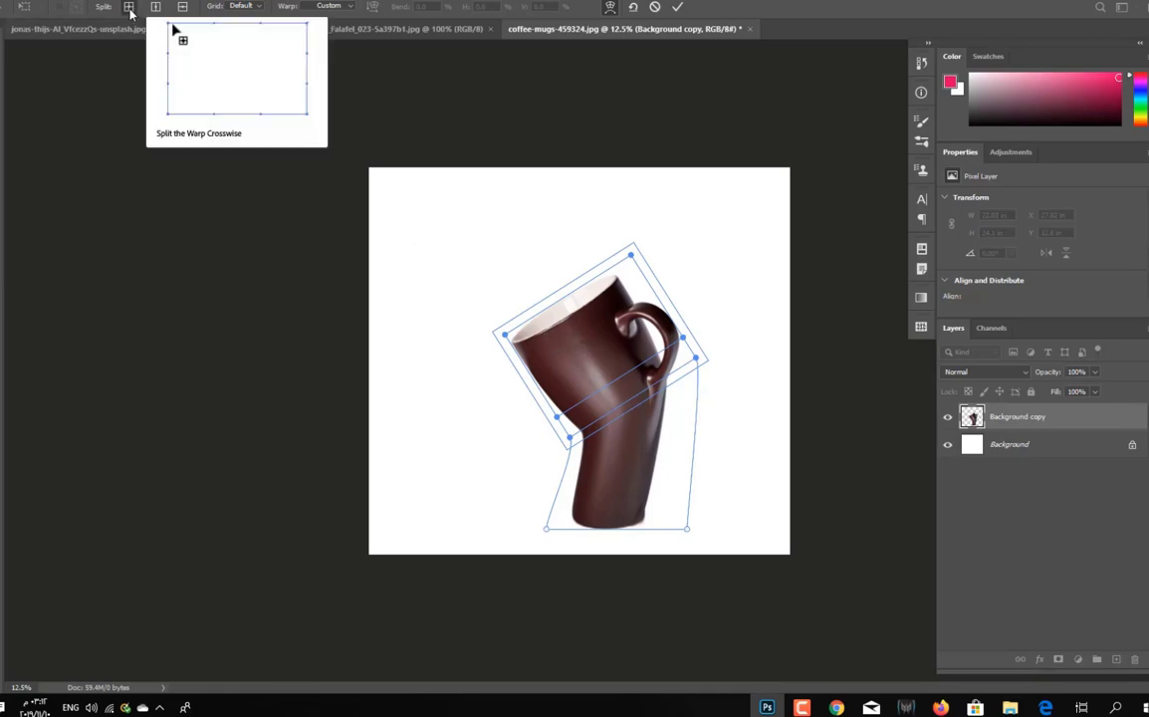
# Add a crosswise warp split inside the mug's tilted upper part and a vertical split nearer its left rim
pyautogui.click(578, 350)
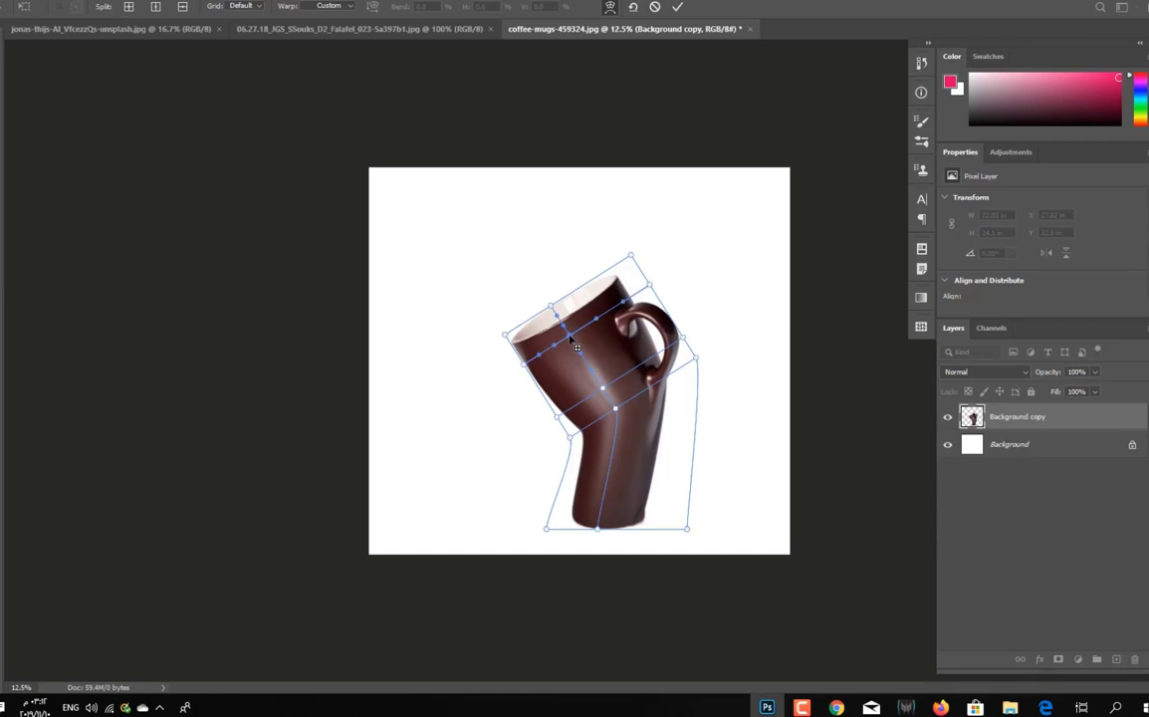
pyautogui.click(159, 8)
pyautogui.click(539, 344)
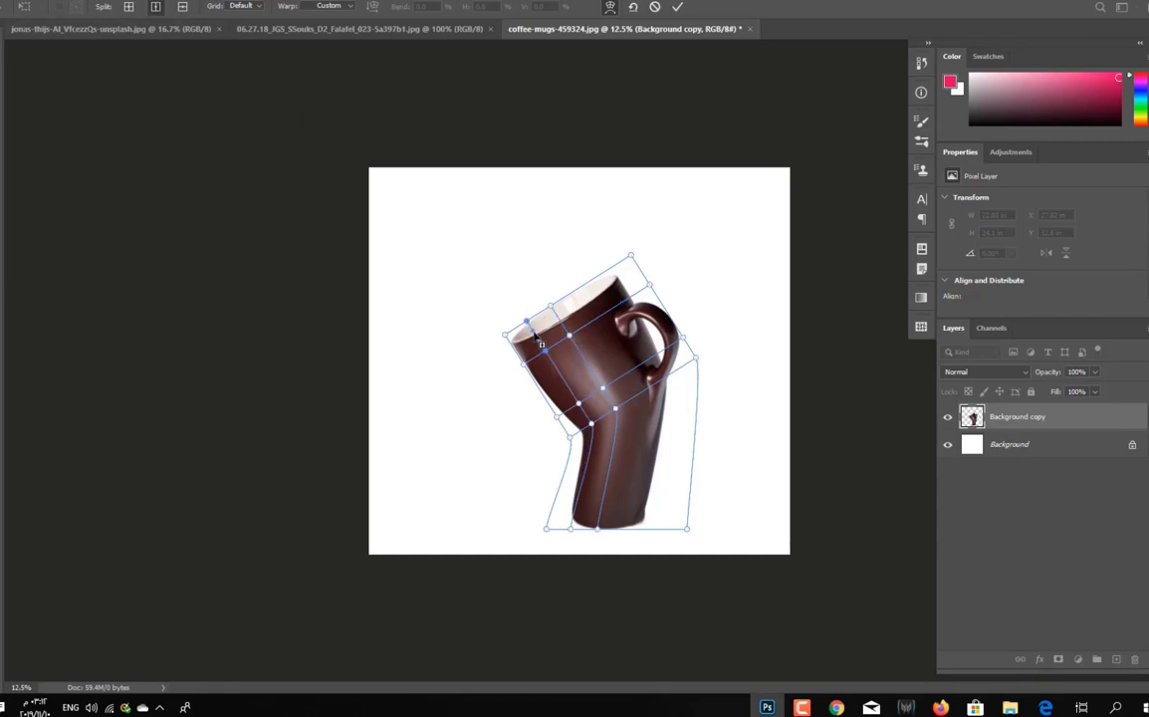
# Pull the mug's left rim corner outward into a long spout, raise the neighbouring rim points slightly and apply the warp
pyautogui.moveTo(519, 342); pyautogui.dragTo(435, 353)
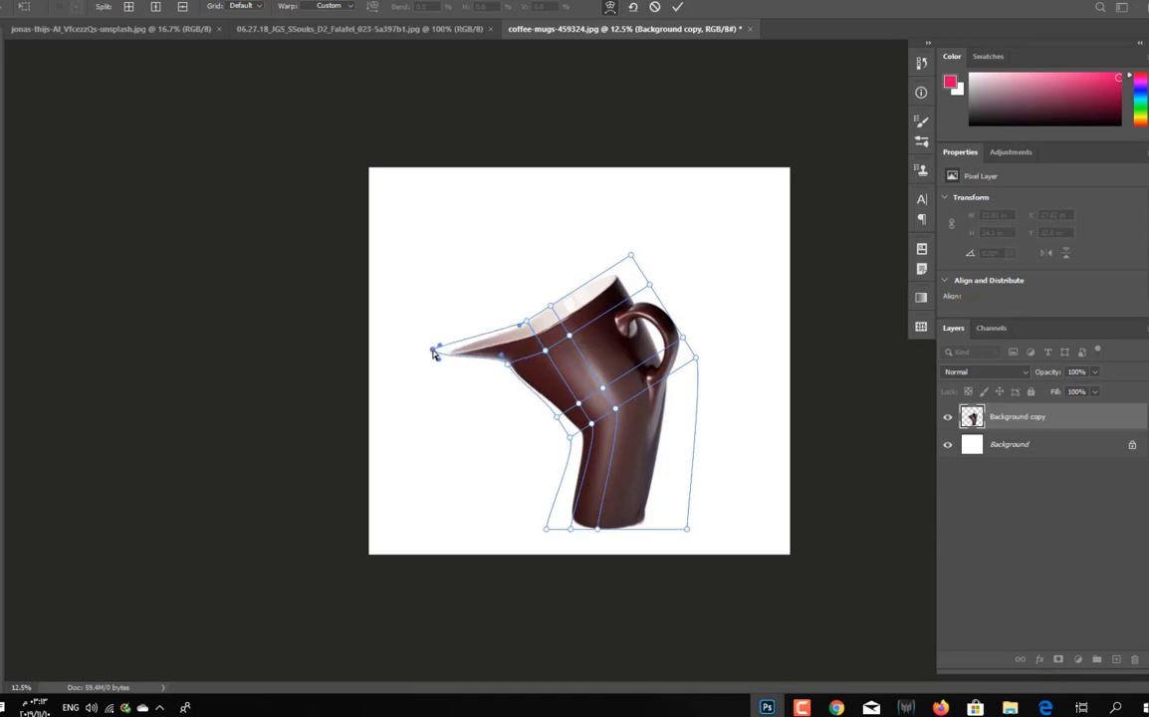
pyautogui.click(520, 323)
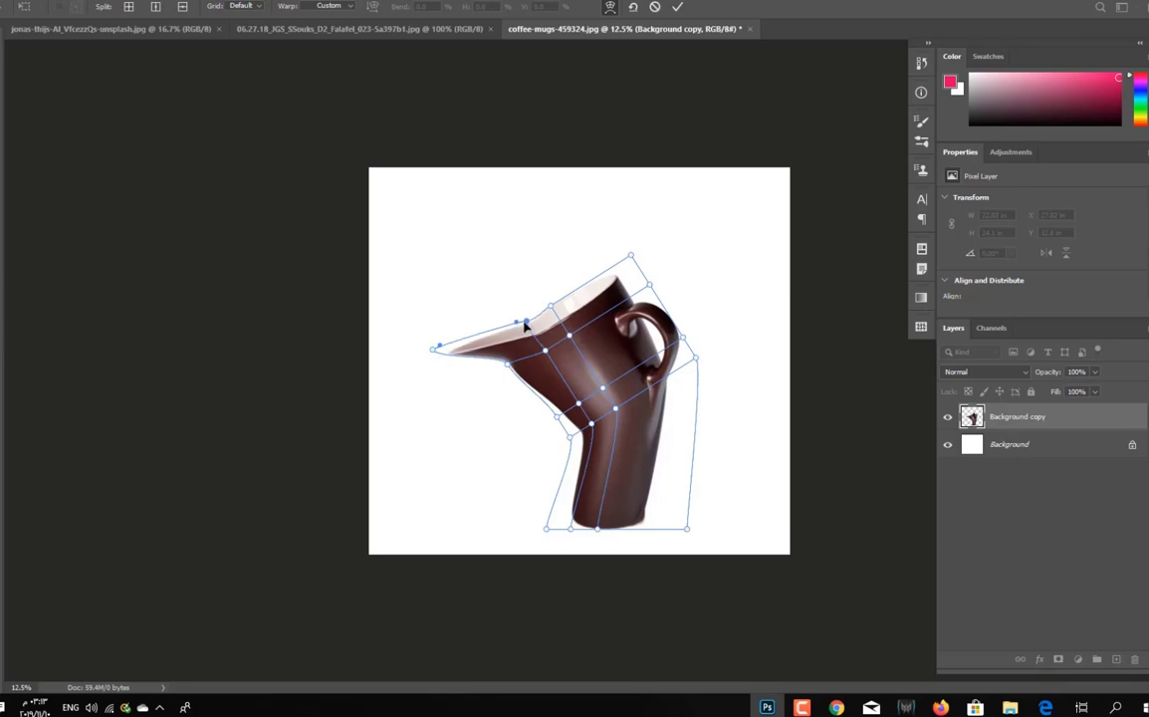
pyautogui.moveTo(528, 324); pyautogui.dragTo(553, 302)
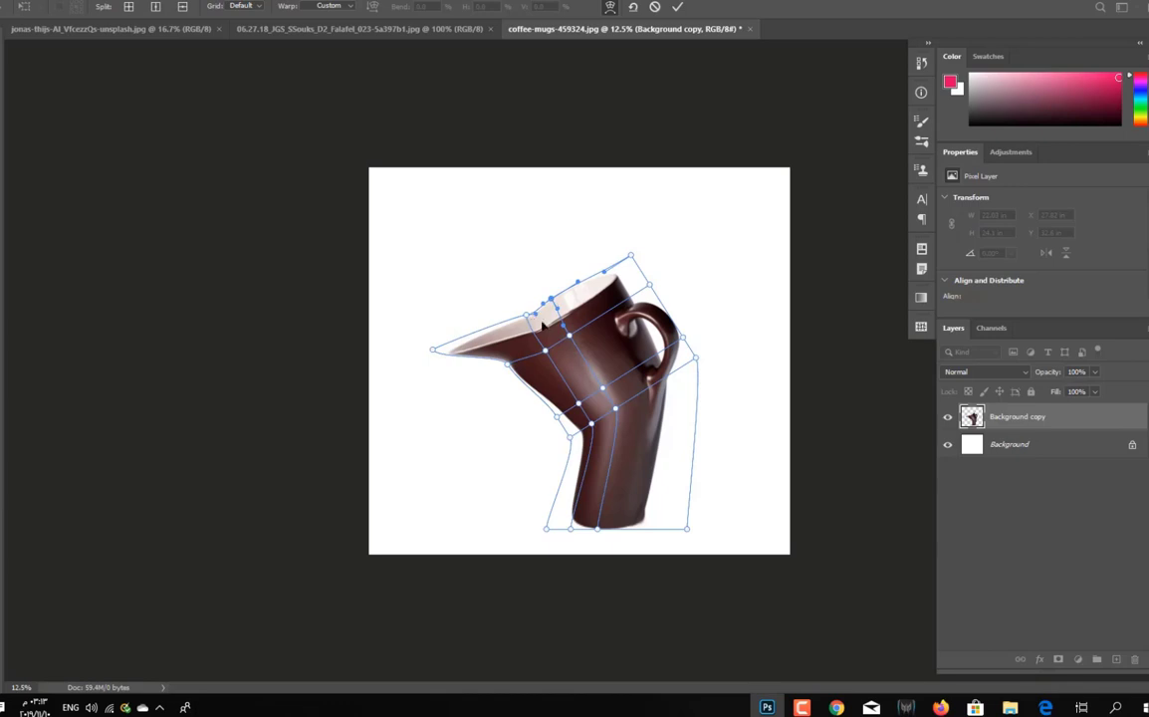
pyautogui.press('Return')
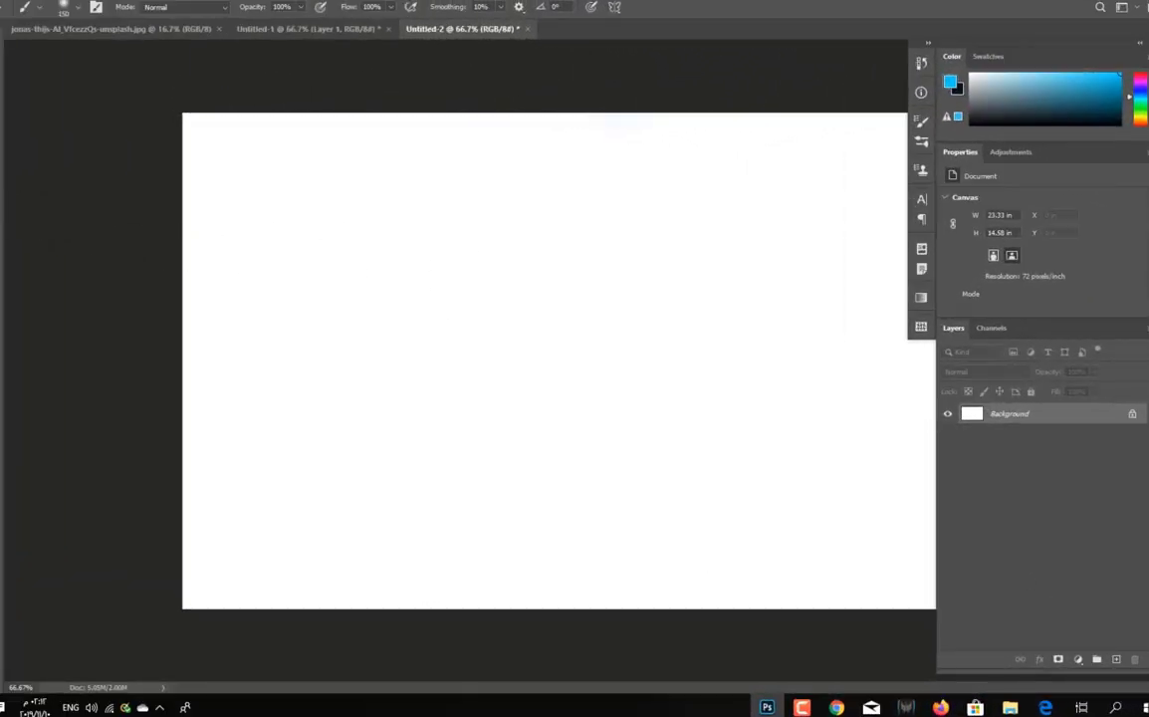
# Give the 150 px brush tip 100% hardness, 1% spacing and 18% roundness, and paint two blue strokes on the Untitled-2 canvas
pyautogui.rightClick(1, 196)
pyautogui.click(39, 199)
pyautogui.click(97, 9)
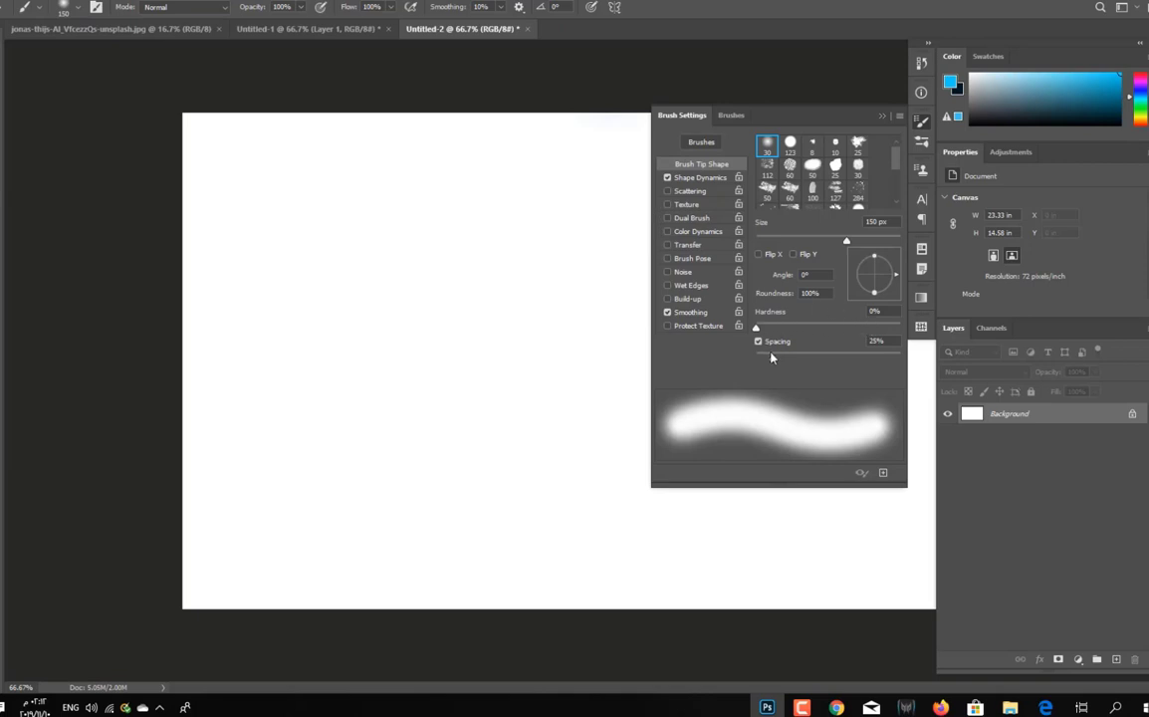
pyautogui.moveTo(772, 357)
pyautogui.mouseDown()
pyautogui.moveTo(753, 362)
pyautogui.moveTo(867, 330)
pyautogui.moveTo(928, 328)
pyautogui.mouseUp()
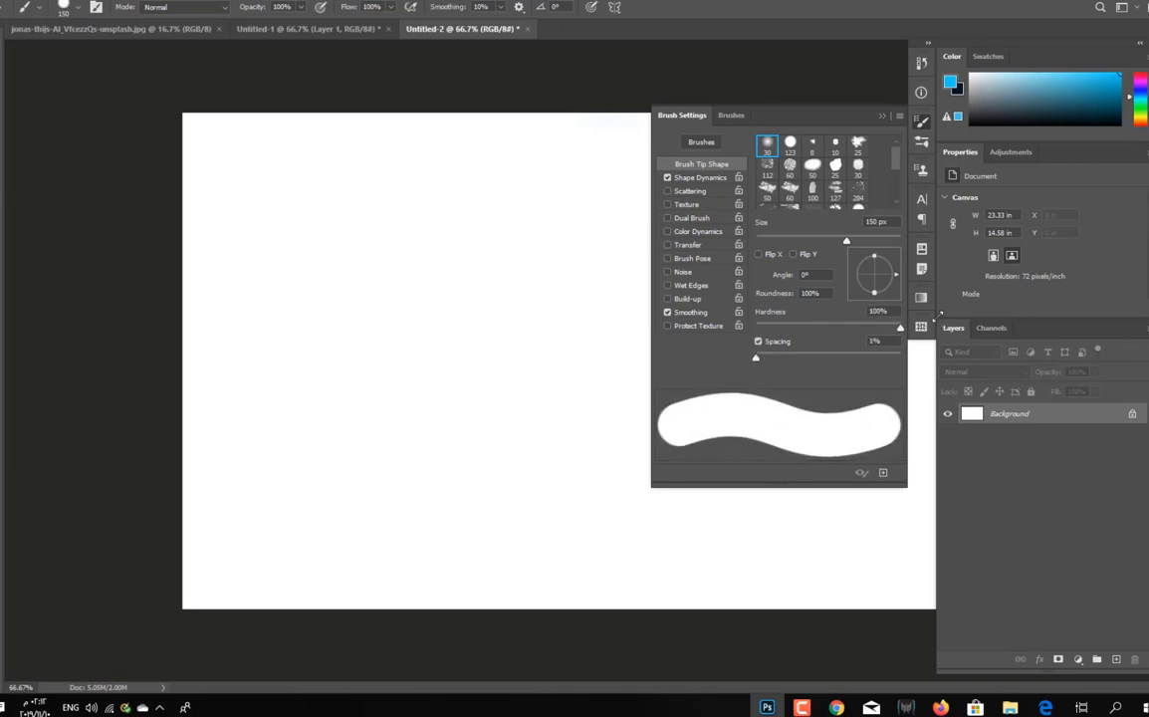
pyautogui.moveTo(874, 293); pyautogui.dragTo(876, 286)
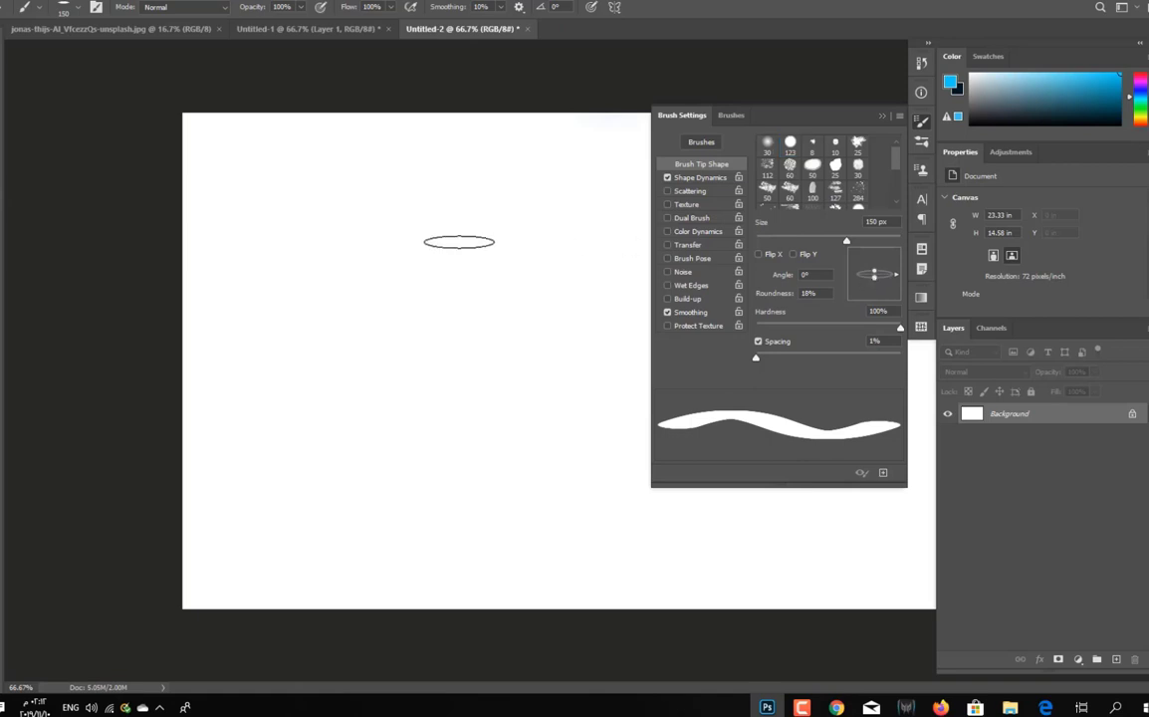
pyautogui.moveTo(346, 245)
pyautogui.mouseDown()
pyautogui.moveTo(443, 246)
pyautogui.moveTo(497, 233)
pyautogui.moveTo(523, 265)
pyautogui.moveTo(563, 229)
pyautogui.moveTo(593, 270)
pyautogui.mouseUp()
pyautogui.moveTo(244, 337)
pyautogui.mouseDown()
pyautogui.moveTo(475, 320)
pyautogui.moveTo(471, 356)
pyautogui.moveTo(314, 380)
pyautogui.mouseUp()
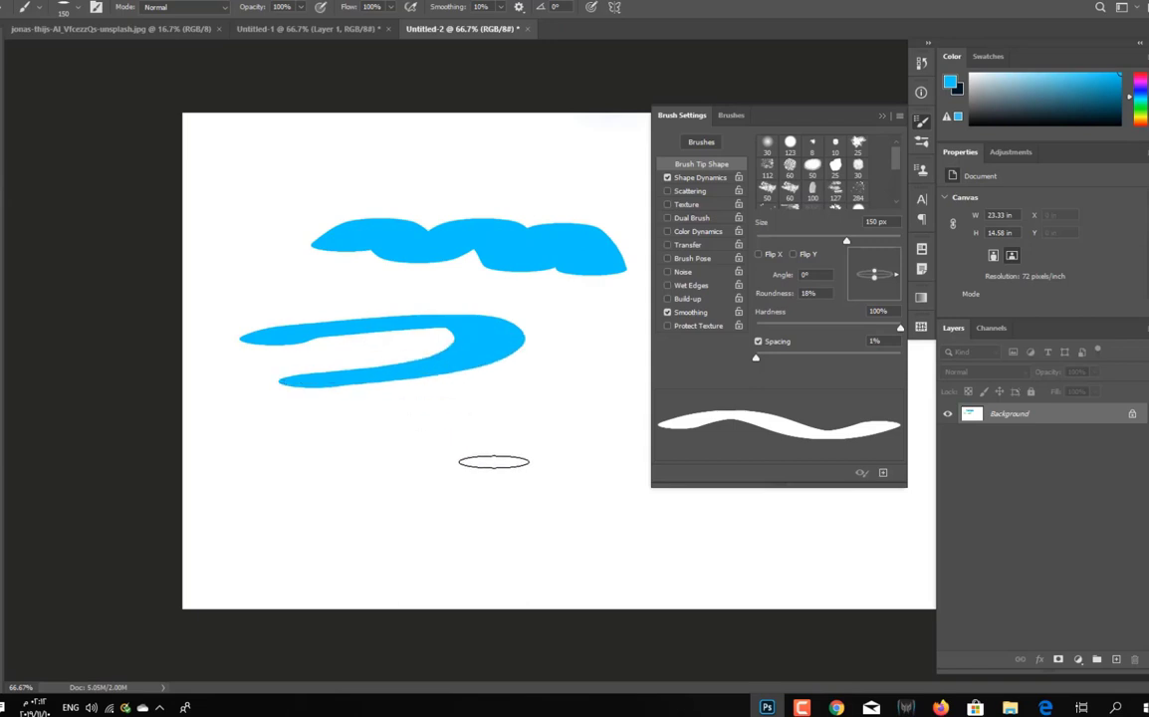
# Rotate the flattened brush tip to an angle of -58° and paint a short blue stroke below the other two
pyautogui.hotkey('ctrl', '+')
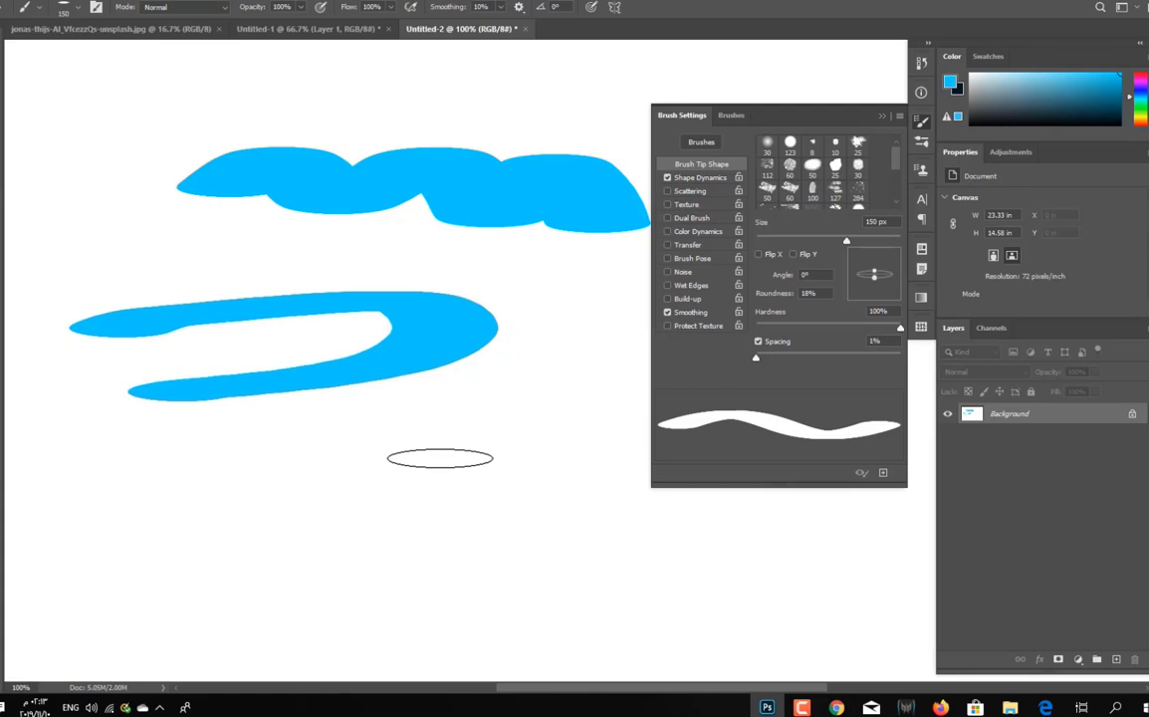
pyautogui.rightClick(379, 453)
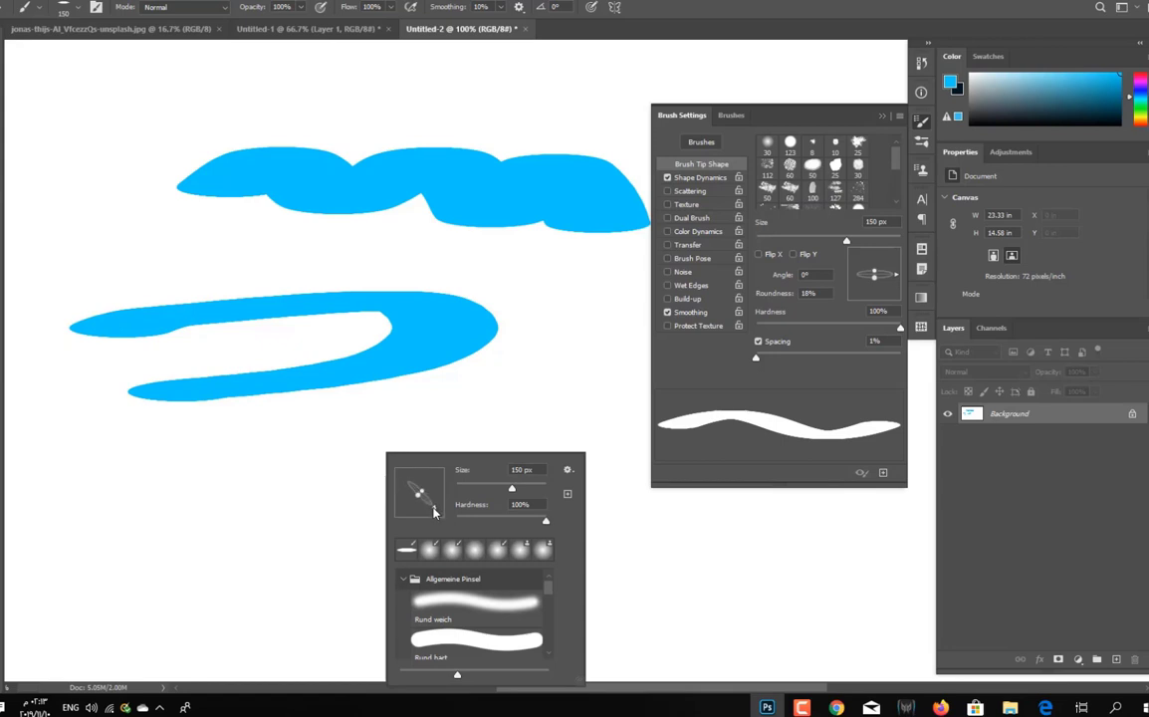
pyautogui.moveTo(442, 501); pyautogui.dragTo(431, 513)
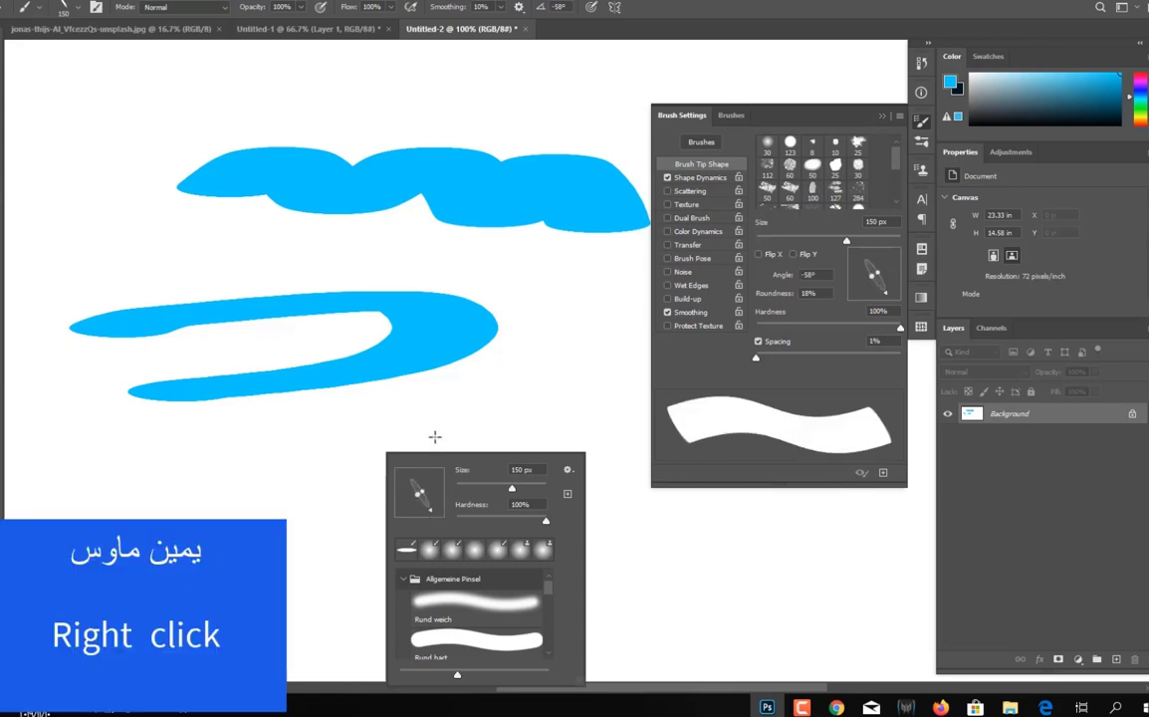
pyautogui.moveTo(436, 437); pyautogui.dragTo(324, 475)
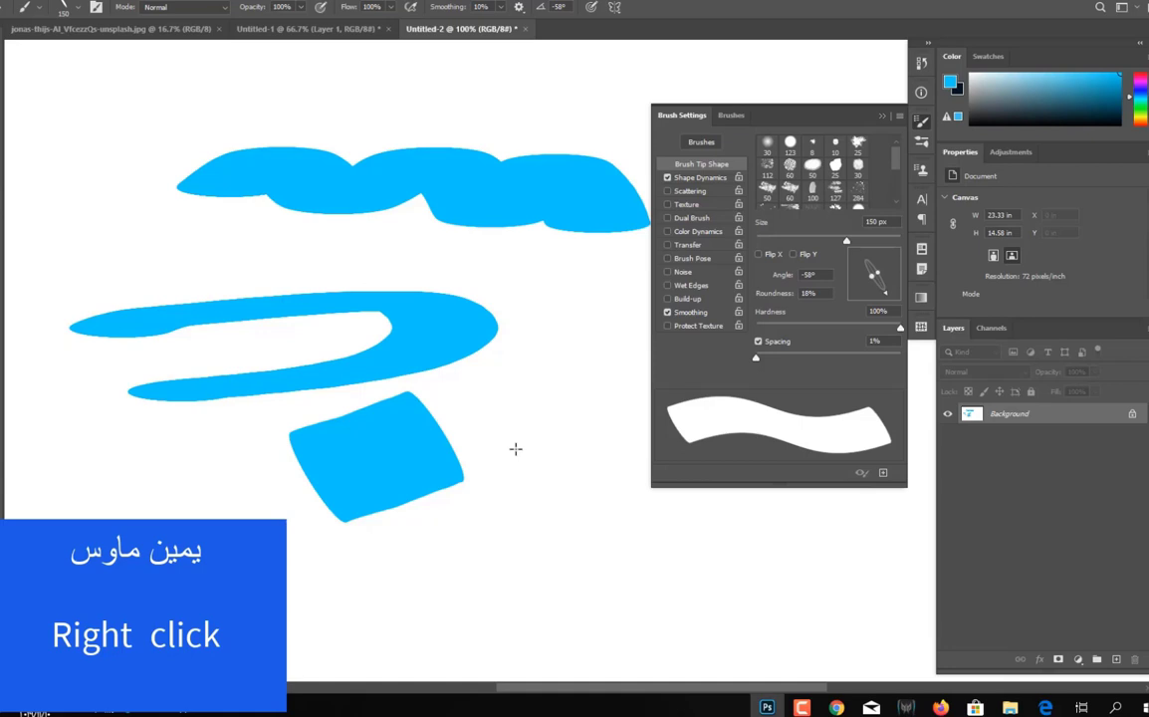
# Rotate the flattened brush tip to an angle of -127° and paint a short blue stroke beside the previous one
pyautogui.rightClick(516, 449)
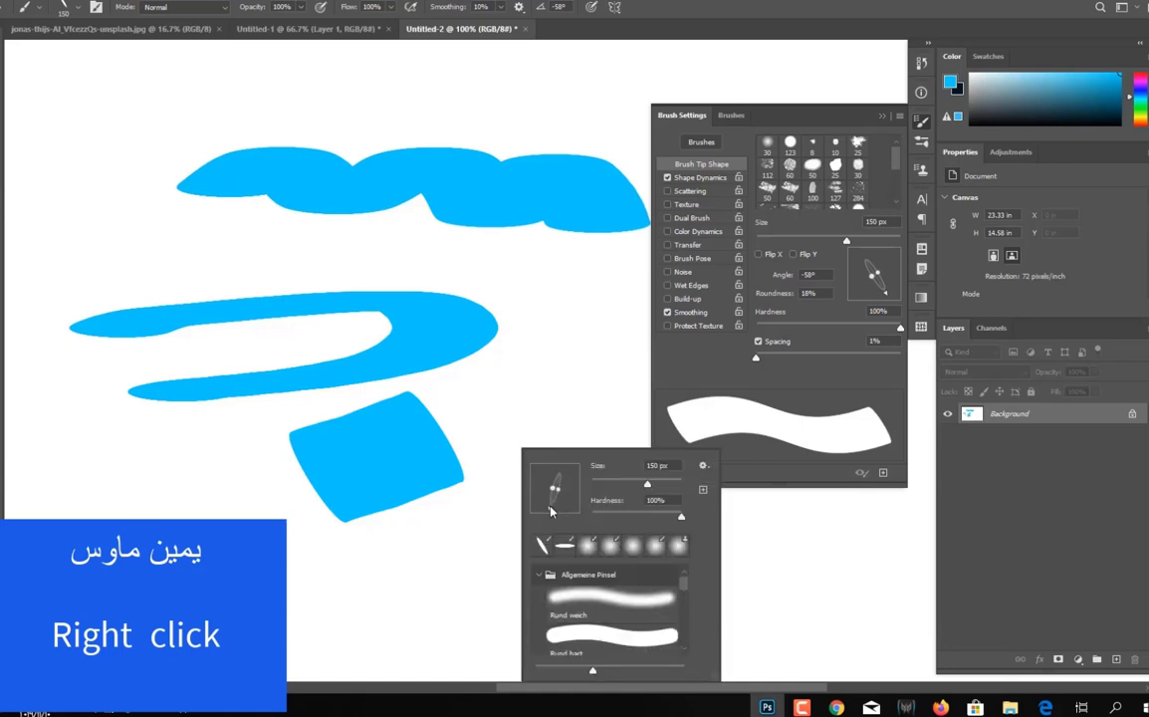
pyautogui.moveTo(551, 511); pyautogui.dragTo(541, 506)
pyautogui.click(524, 431)
pyautogui.moveTo(520, 426); pyautogui.dragTo(572, 501)
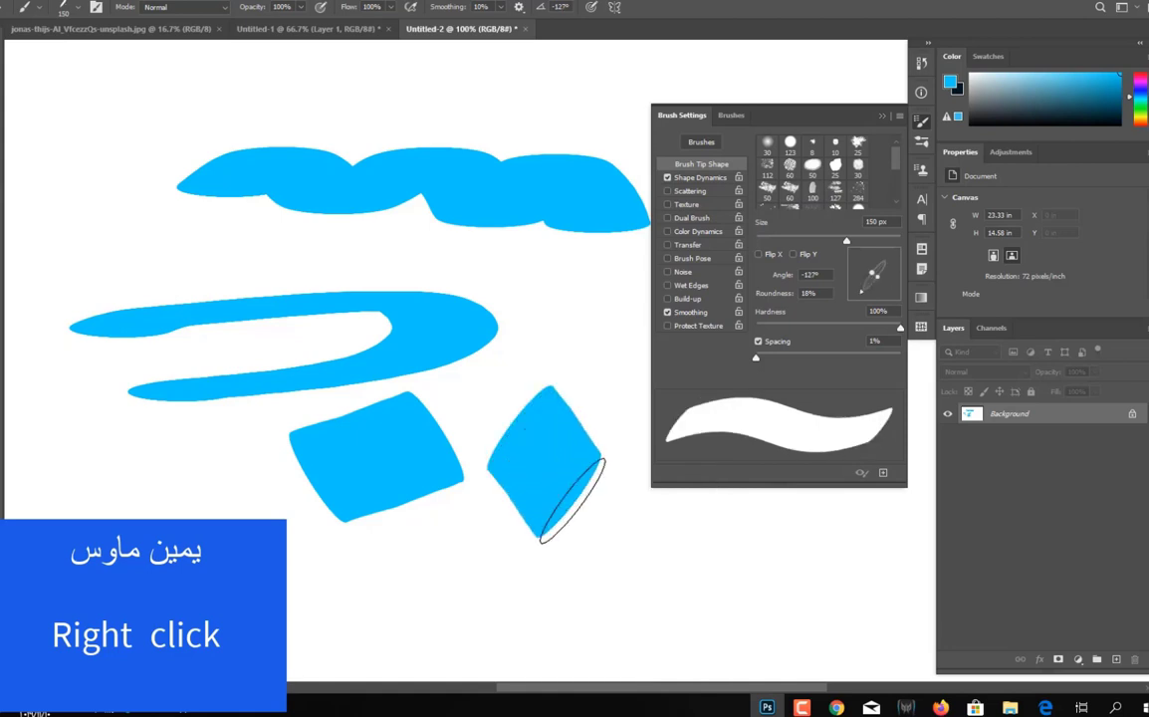
# Rotate the brush tip to an angle of 180° and paint a blue hat-shaped stroke above the blue diamond
pyautogui.rightClick(469, 513)
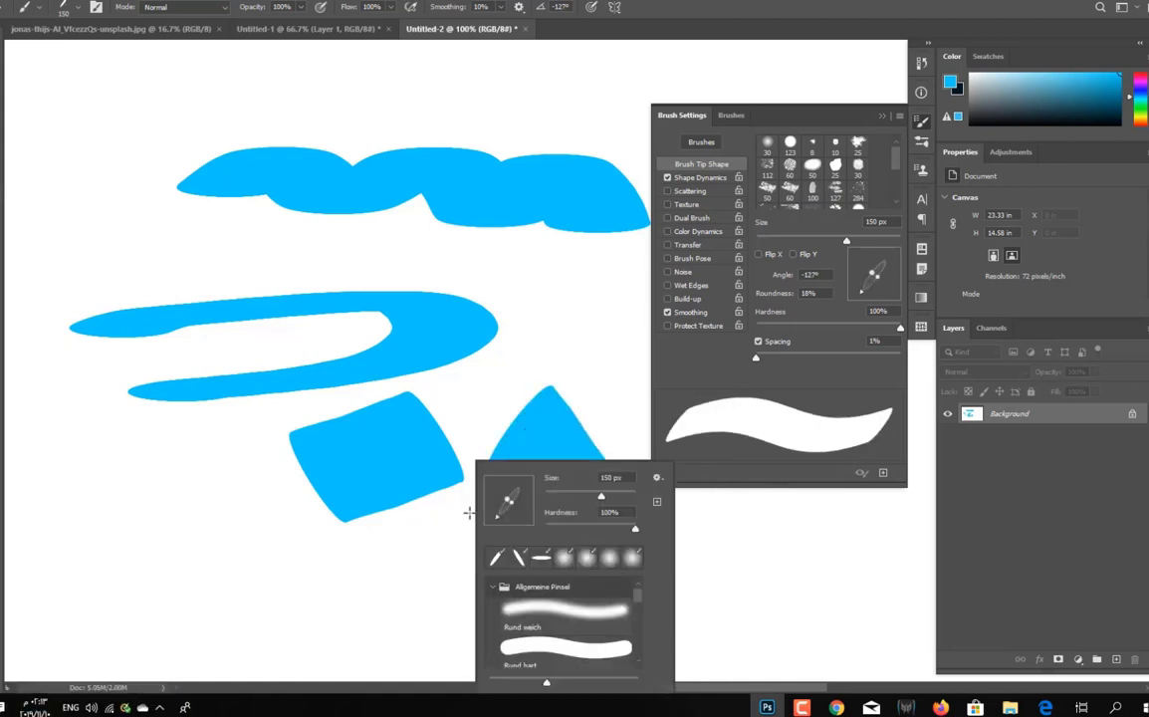
pyautogui.moveTo(498, 521); pyautogui.dragTo(491, 505)
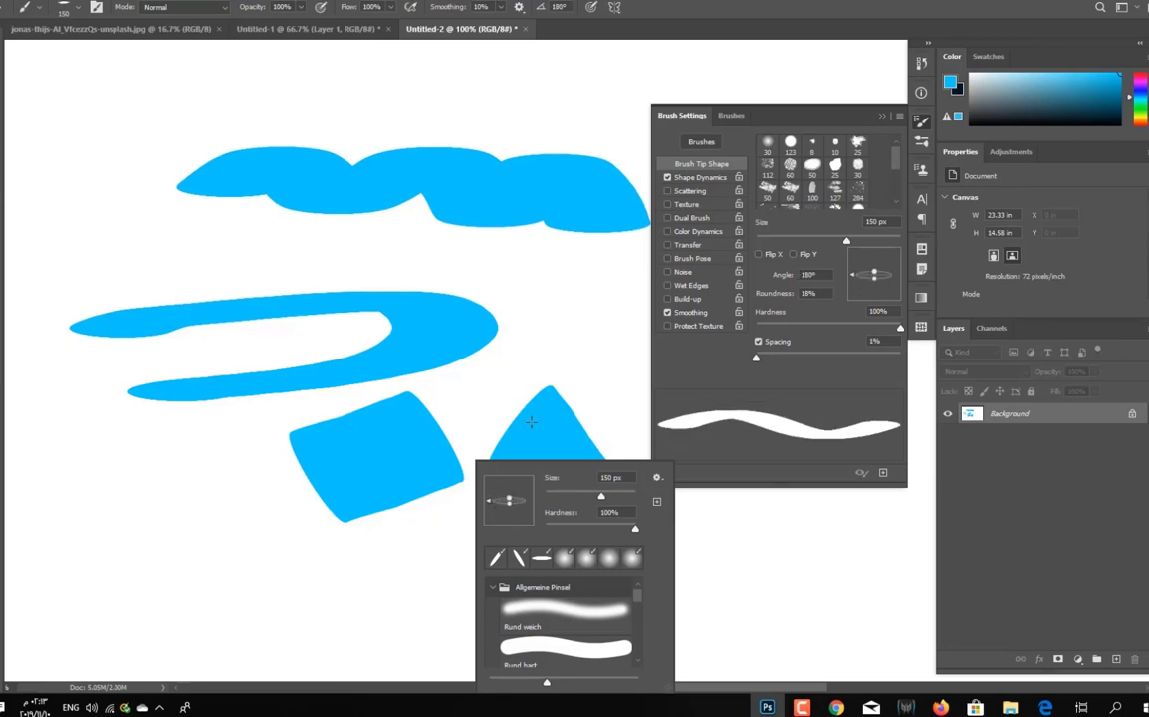
pyautogui.moveTo(555, 341)
pyautogui.mouseDown()
pyautogui.moveTo(553, 376)
pyautogui.moveTo(591, 375)
pyautogui.moveTo(492, 376)
pyautogui.mouseUp()
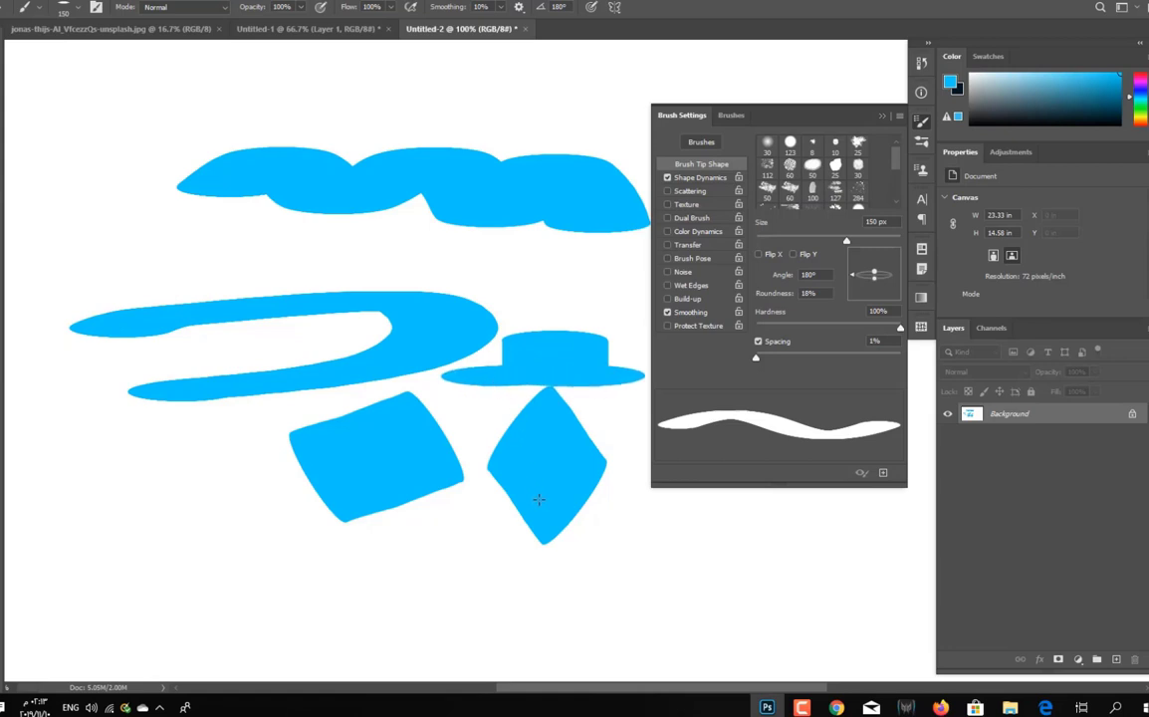
pyautogui.click(793, 701)
pyautogui.click(883, 630)
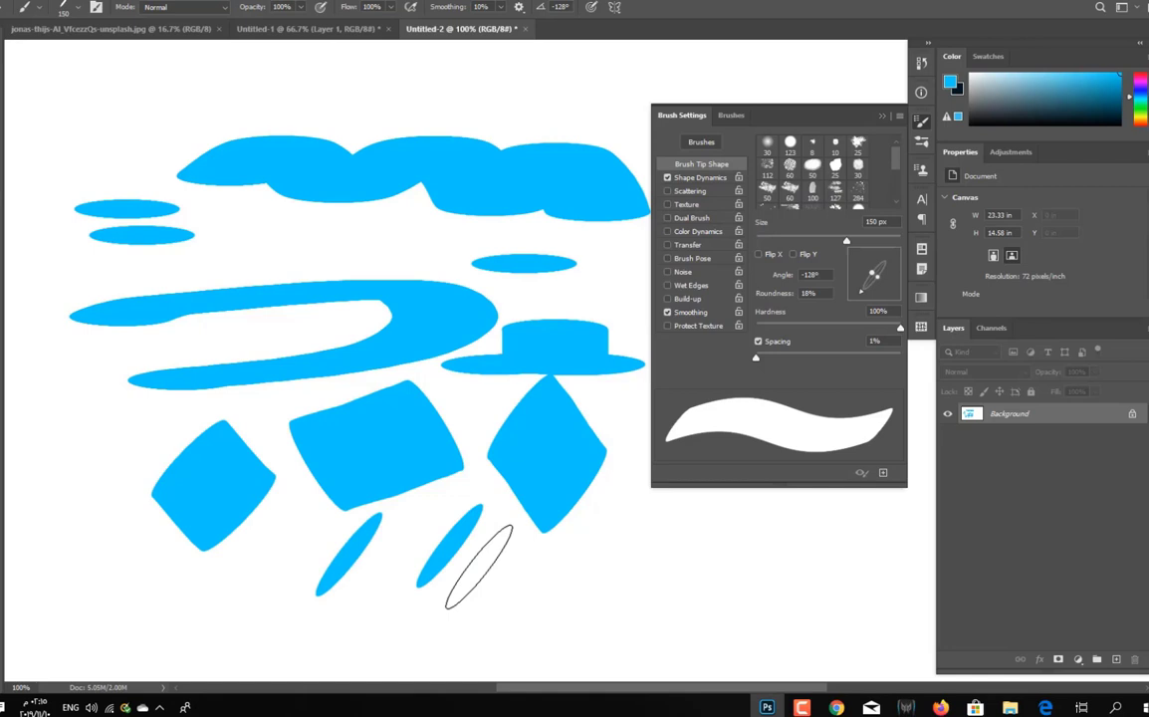
# Rotate the brush tip back and forth in 15° increments, ending at -113°, and paint a short blue stroke near the canvas's lower middle
pyautogui.hotkey('shift', 'Right')
pyautogui.hotkey('shift', 'Right')
pyautogui.hotkey('shift', 'Right')
pyautogui.hotkey('shift', 'Right')
pyautogui.hotkey('shift', 'Right')
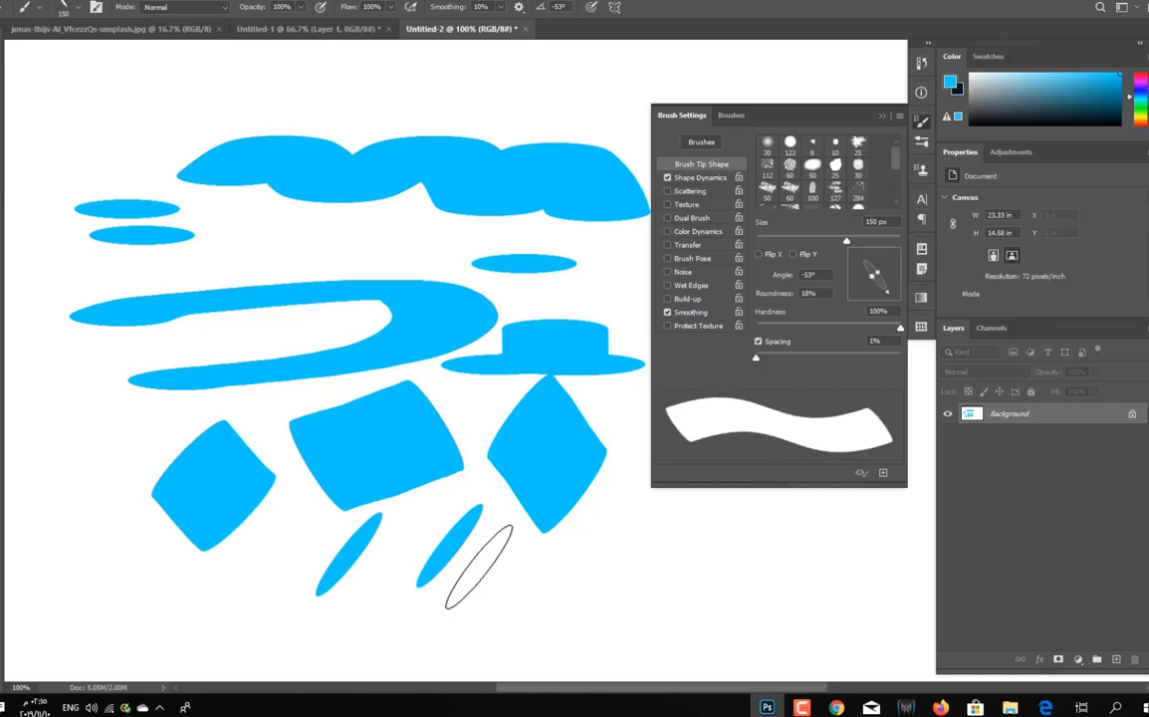
pyautogui.hotkey('shift', 'Right')
pyautogui.hotkey('shift', 'Right')
pyautogui.hotkey('shift', 'Right')
pyautogui.hotkey('shift', 'Right')
pyautogui.hotkey('shift', 'Right')
pyautogui.hotkey('shift', 'Right')
pyautogui.hotkey('shift', 'Right')
pyautogui.hotkey('shift', 'Right')
pyautogui.hotkey('shift', 'Right')
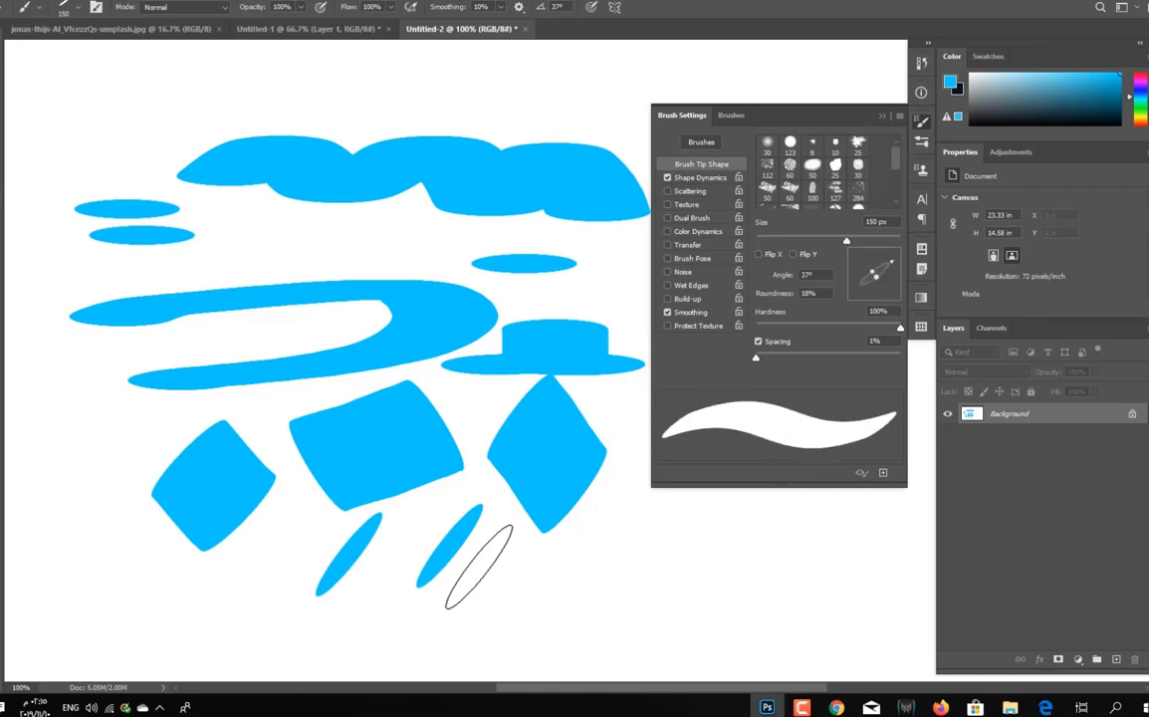
pyautogui.hotkey('shift', 'Right')
pyautogui.hotkey('shift', 'Right')
pyautogui.hotkey('shift', 'Right')
pyautogui.hotkey('shift', 'Right')
pyautogui.hotkey('shift', 'Right')
pyautogui.hotkey('shift', 'Right')
pyautogui.hotkey('shift', 'Right')
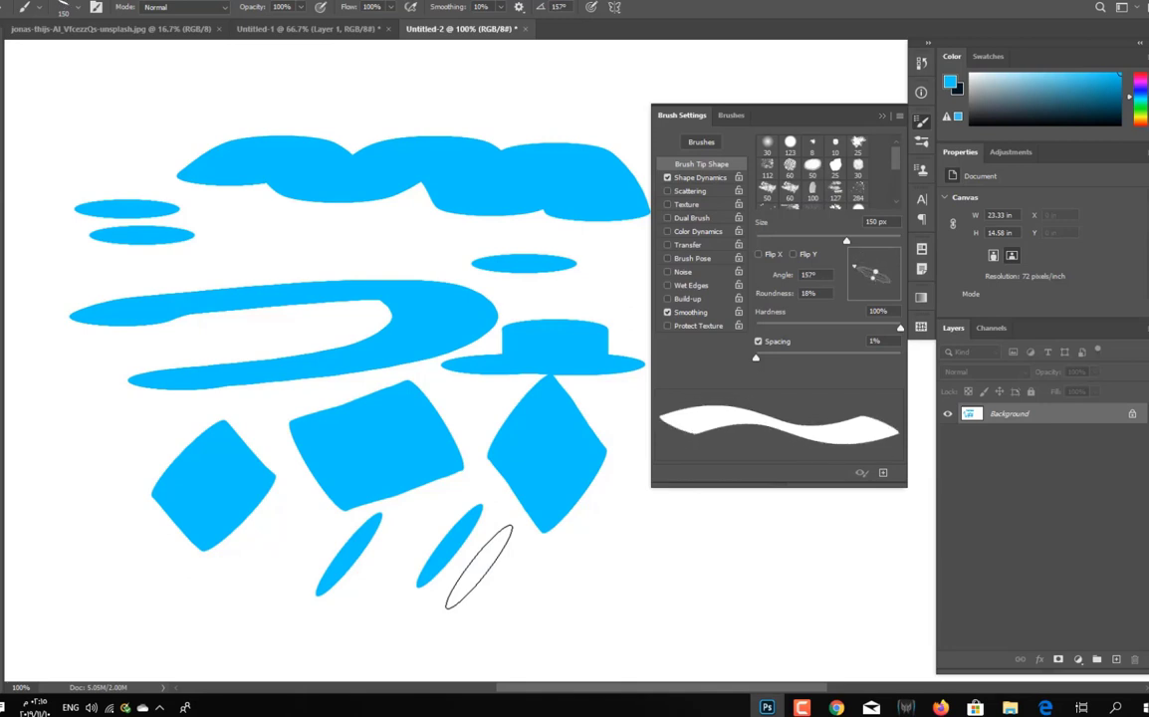
pyautogui.hotkey('shift', 'Left')
pyautogui.hotkey('shift', 'Left')
pyautogui.hotkey('shift', 'Left')
pyautogui.hotkey('shift', 'Left')
pyautogui.hotkey('shift', 'Left')
pyautogui.hotkey('shift', 'Left')
pyautogui.hotkey('shift', 'Left')
pyautogui.hotkey('shift', 'Left')
pyautogui.hotkey('shift', 'Left')
pyautogui.hotkey('shift', 'Left')
pyautogui.hotkey('shift', 'Left')
pyautogui.hotkey('shift', 'Left')
pyautogui.hotkey('shift', 'Left')
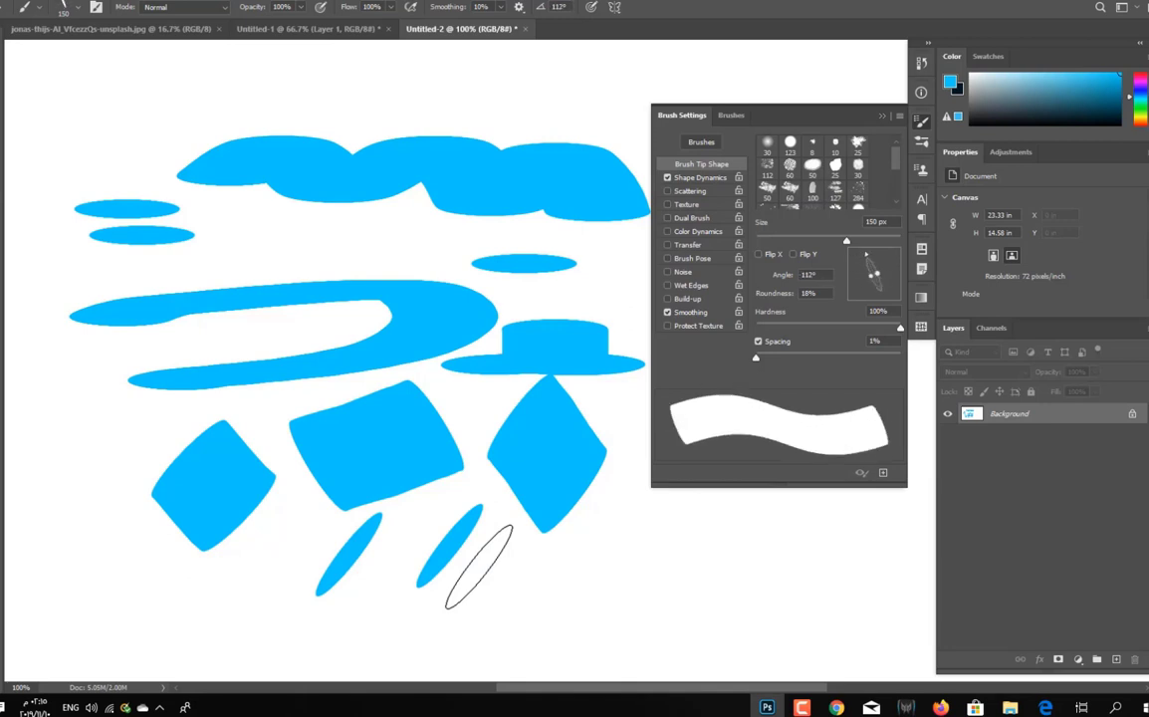
pyautogui.hotkey('shift', 'Left')
pyautogui.hotkey('shift', 'Left')
pyautogui.hotkey('shift', 'Left')
pyautogui.hotkey('shift', 'Left')
pyautogui.hotkey('shift', 'Left')
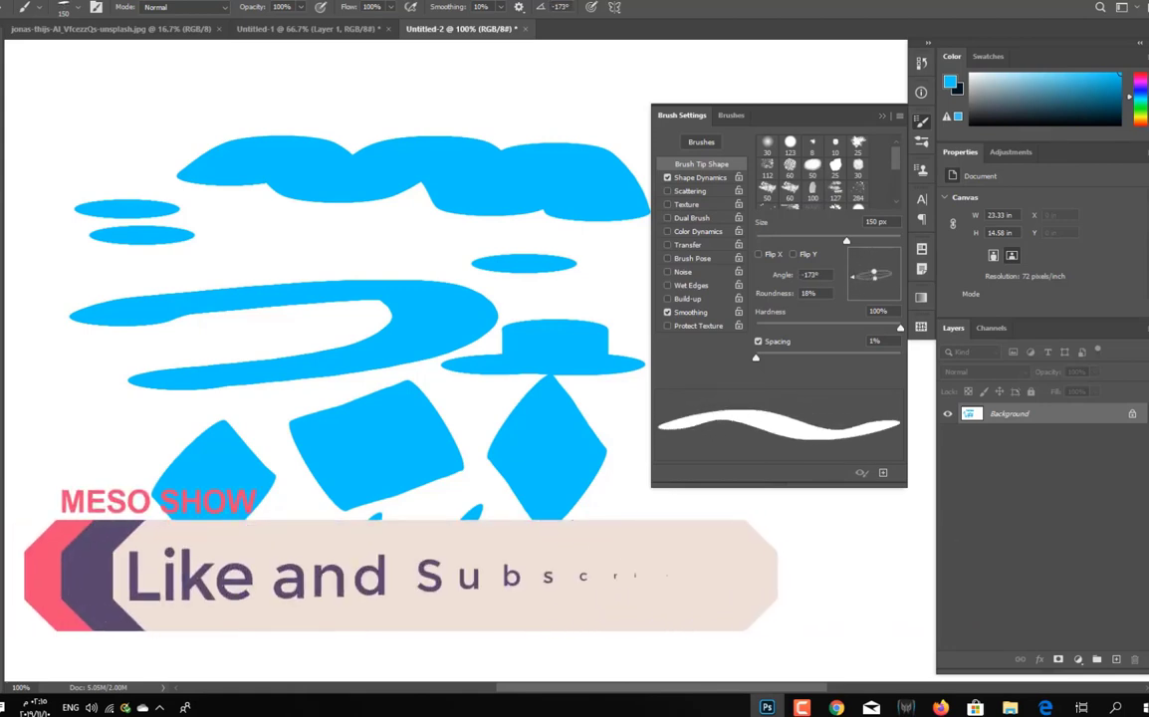
pyautogui.hotkey('shift', 'Left')
pyautogui.hotkey('shift', 'Left')
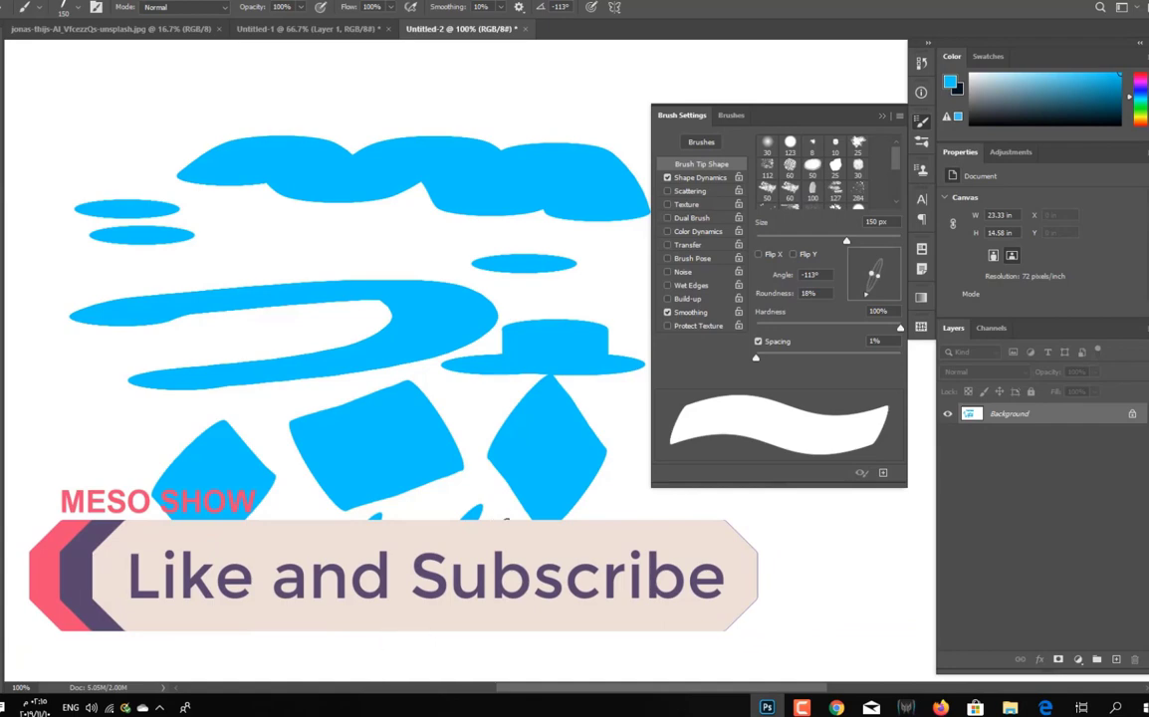
pyautogui.moveTo(561, 609); pyautogui.dragTo(483, 566)
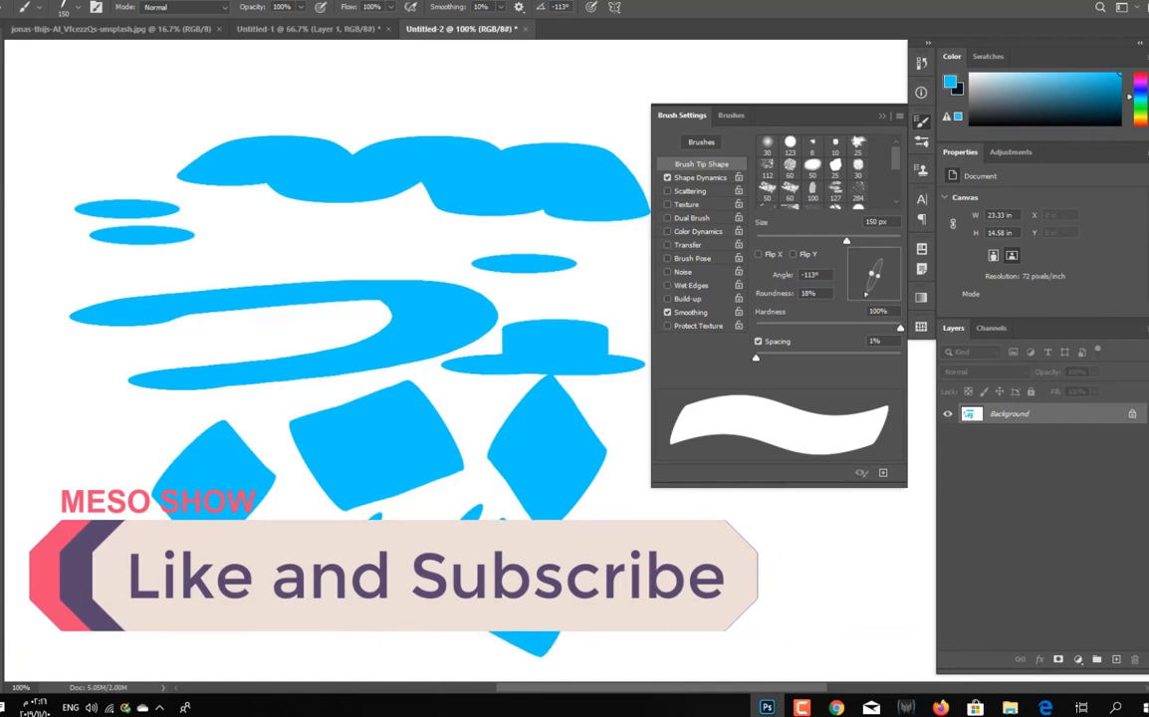
# Rotate the brush tip to an angle of -143° and paint another short blue stroke beside the last one
pyautogui.hotkey('shift', 'Right')
pyautogui.hotkey('shift', 'Right')
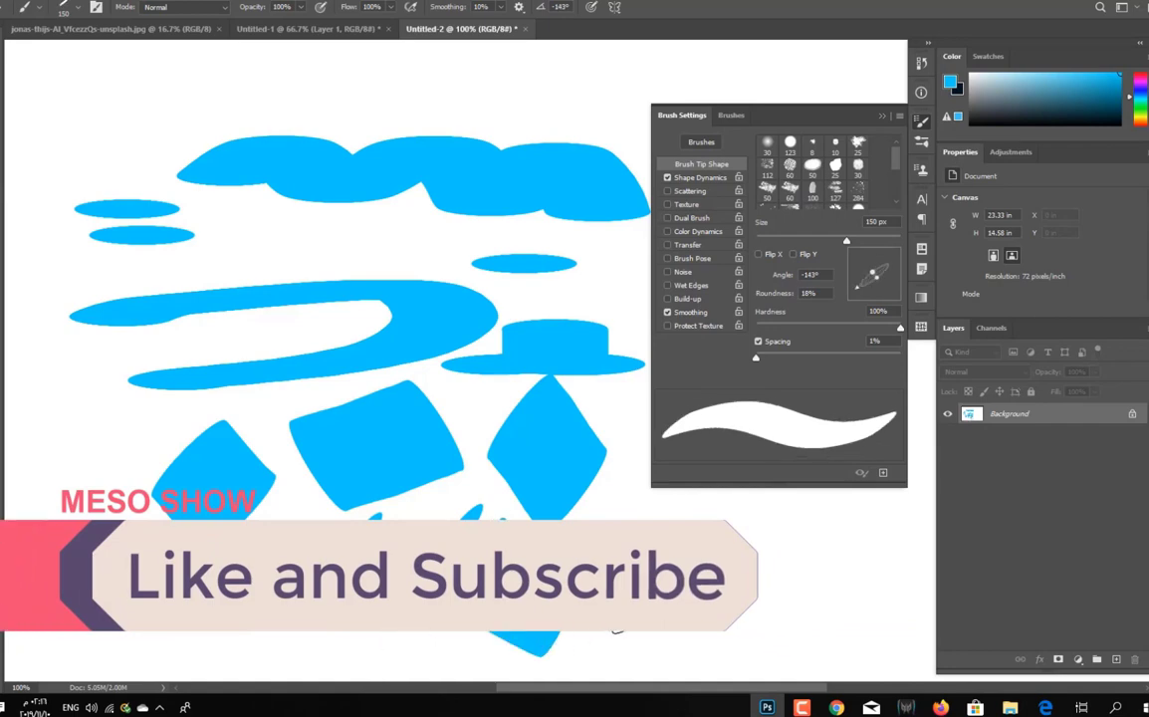
pyautogui.moveTo(762, 576); pyautogui.dragTo(630, 562)
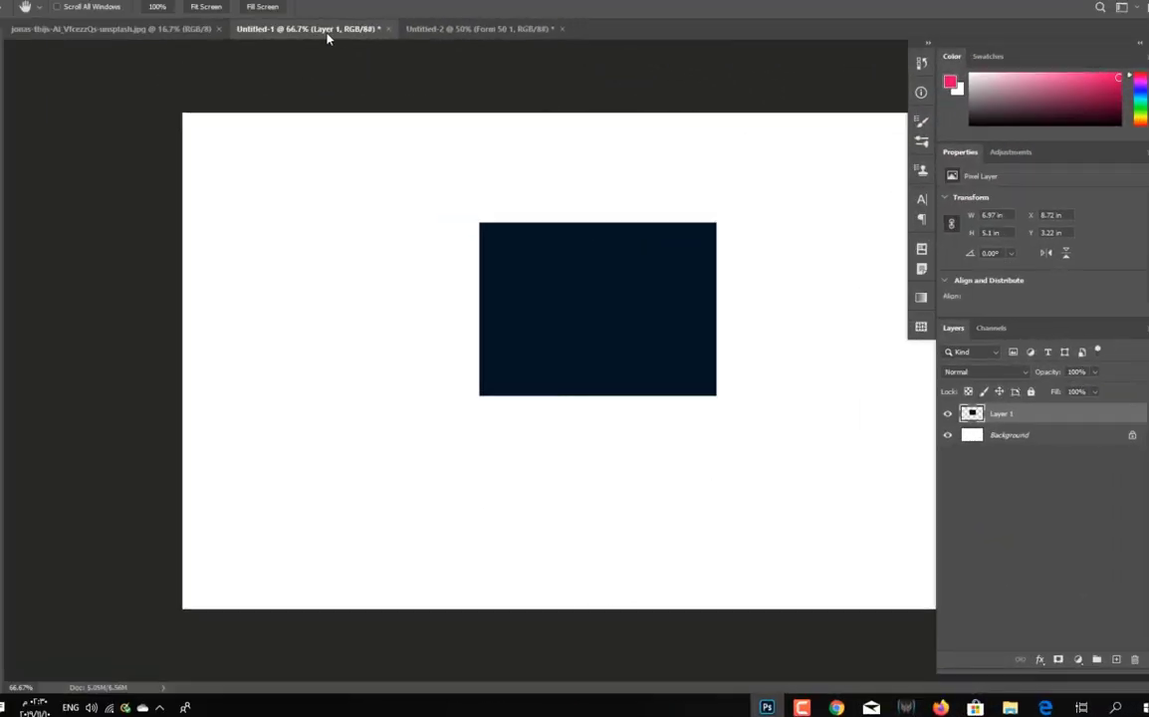
# Look through the three open documents: the staircase photo, Untitled-1 and Untitled-2, ending on the photo
pyautogui.click(185, 30)
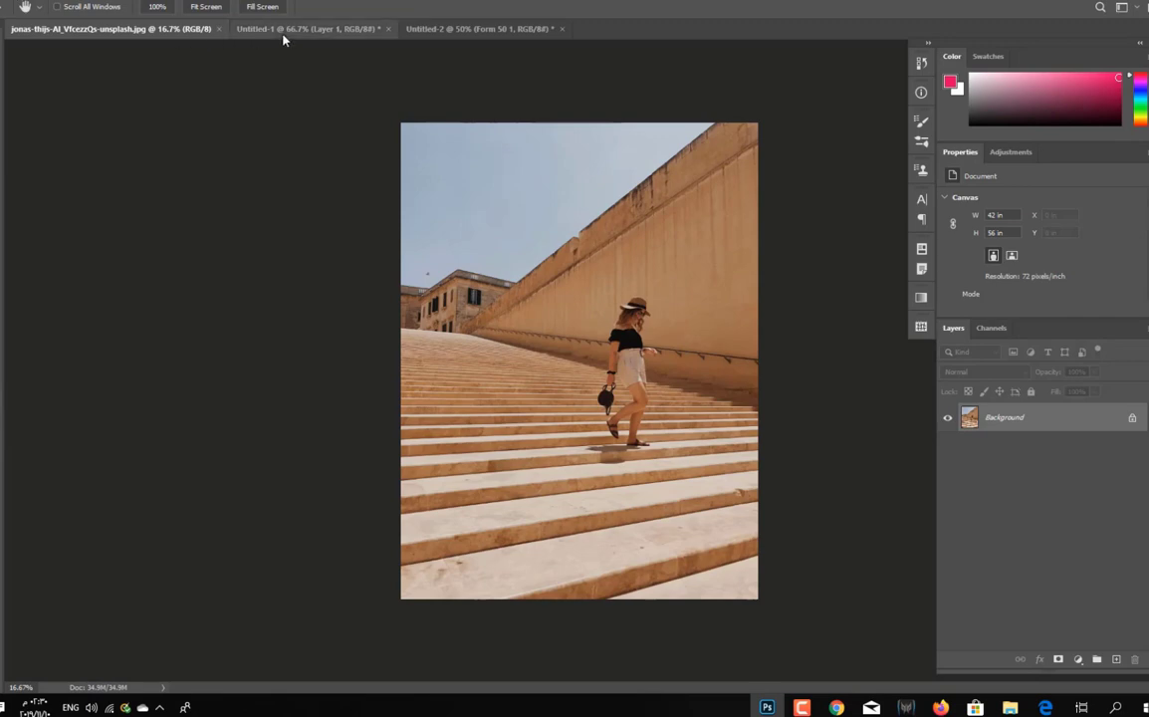
pyautogui.click(319, 29)
pyautogui.click(423, 29)
pyautogui.click(343, 29)
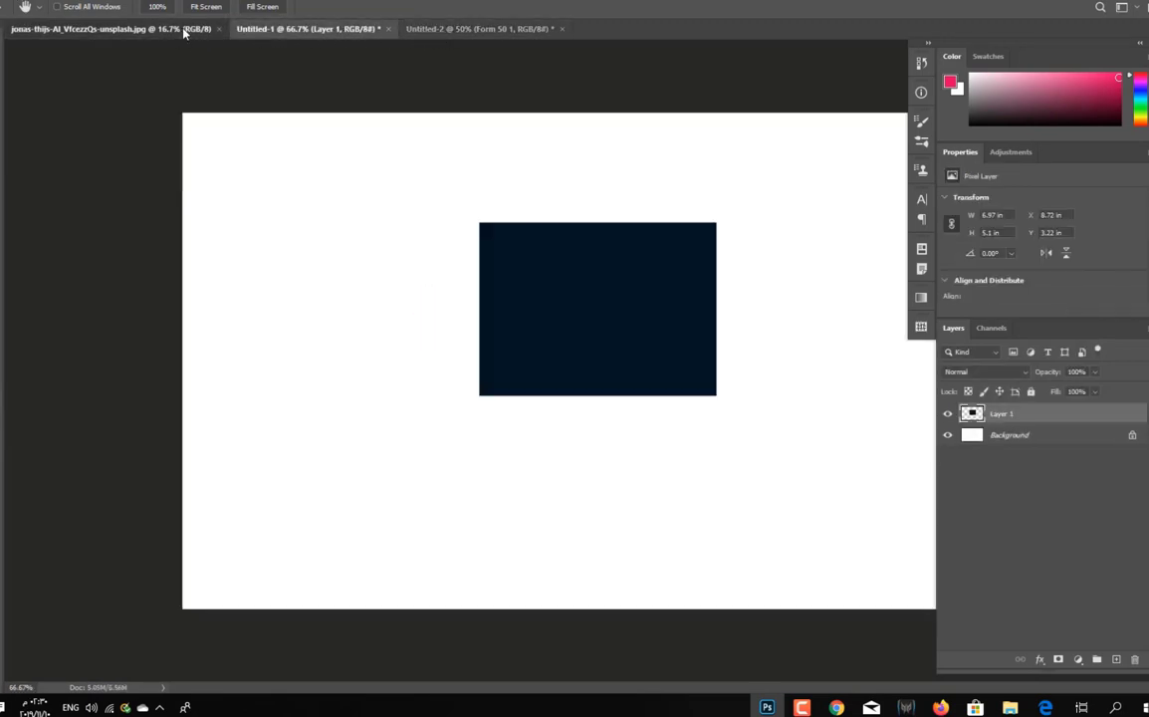
pyautogui.click(164, 27)
# Open the images 7-16, 6-16, 06.27.18_JGS_SSouks_D2_Falafel_023-5a397b1 and 5e4df576d1ed58e5990f70848d933758_585226_highres together
pyautogui.click(13, 3)
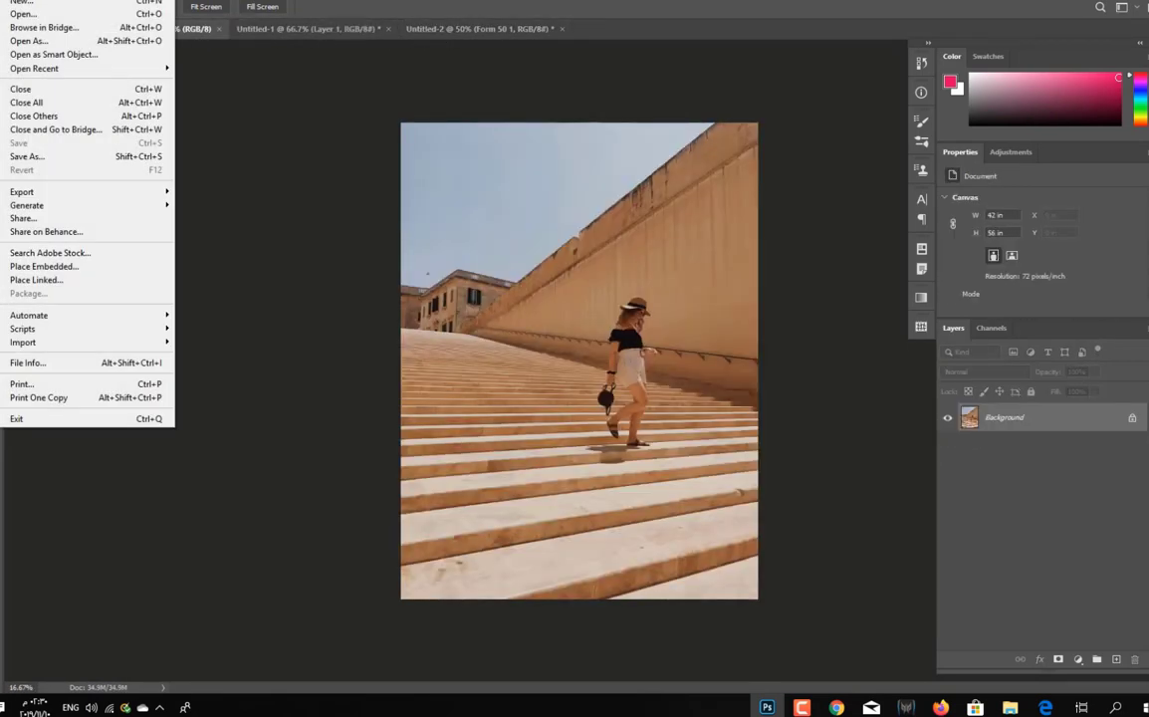
pyautogui.click(20, 8)
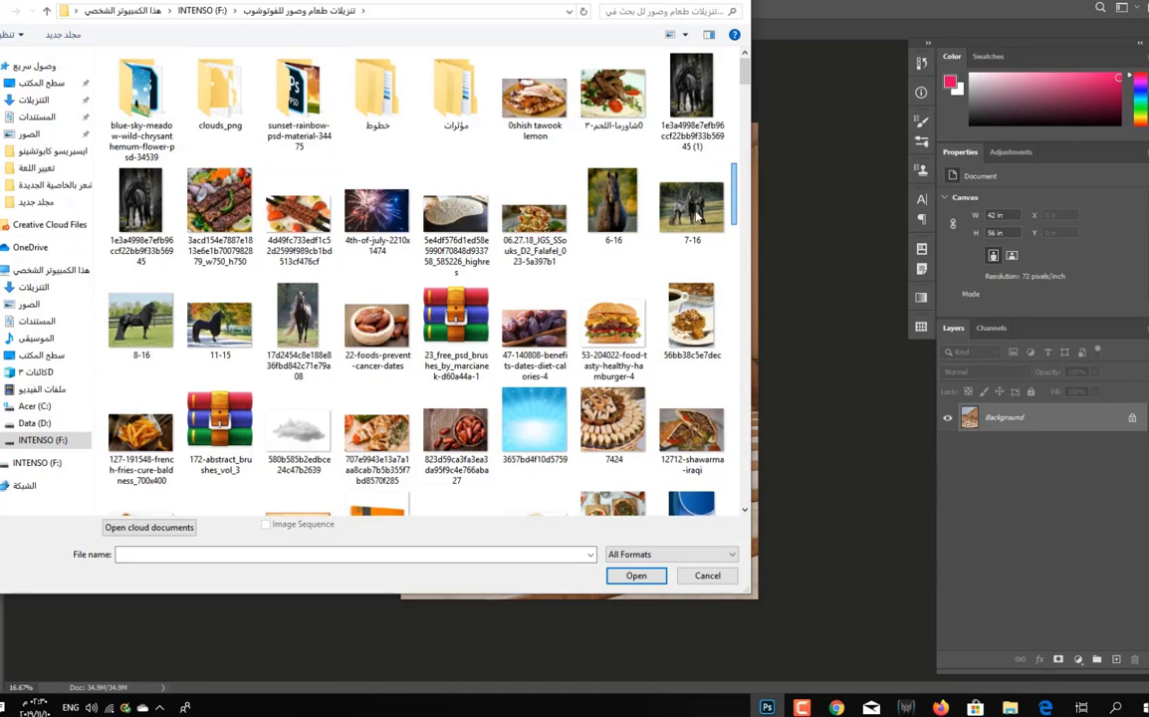
pyautogui.moveTo(737, 164); pyautogui.dragTo(665, 219)
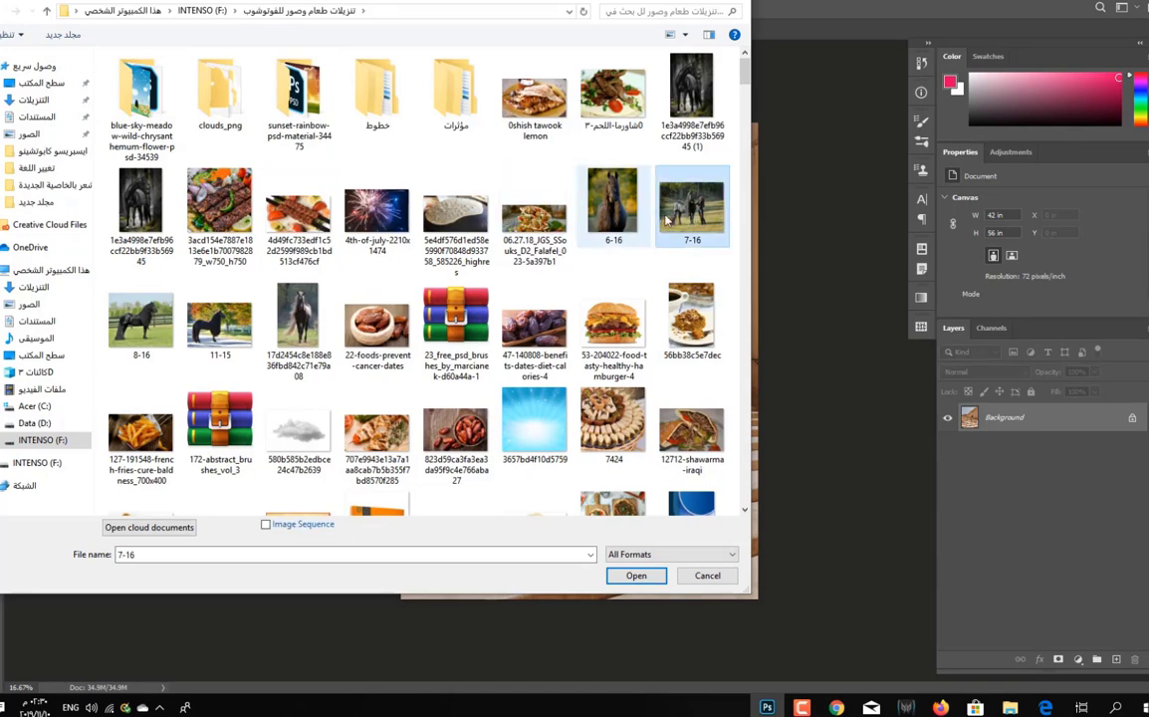
pyautogui.keyDown('shift'); pyautogui.click(534, 211); pyautogui.keyUp('shift')
pyautogui.keyDown('shift'); pyautogui.click(468, 208); pyautogui.keyUp('shift')
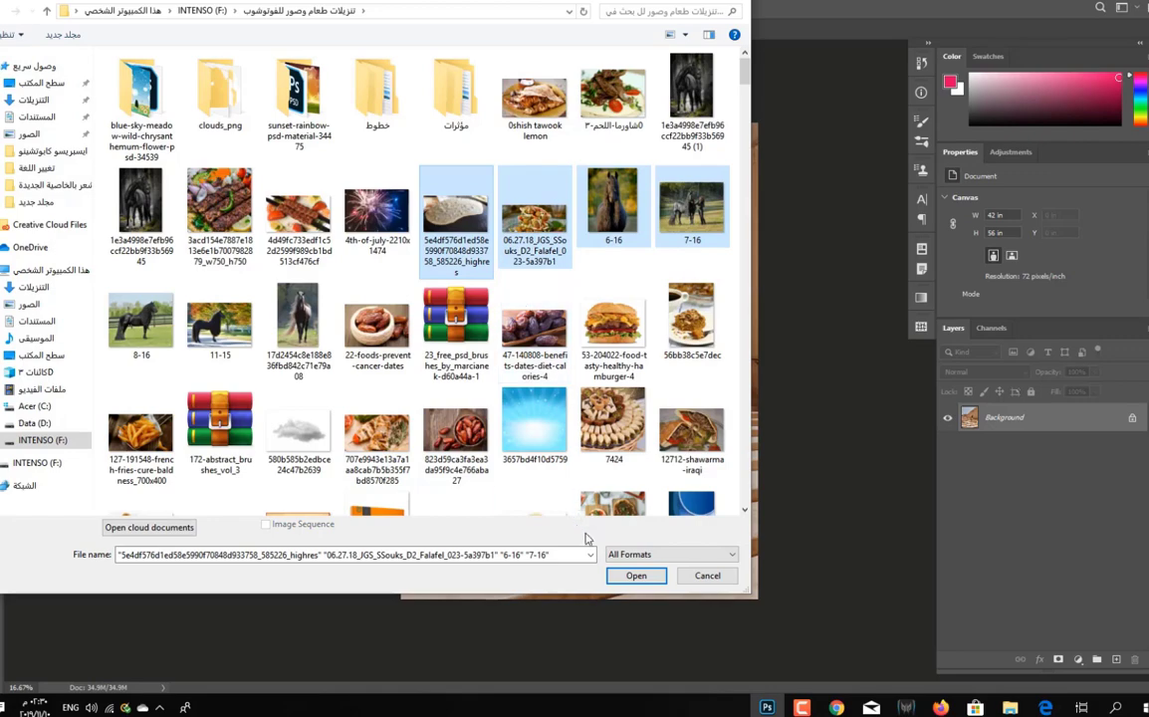
pyautogui.click(635, 576)
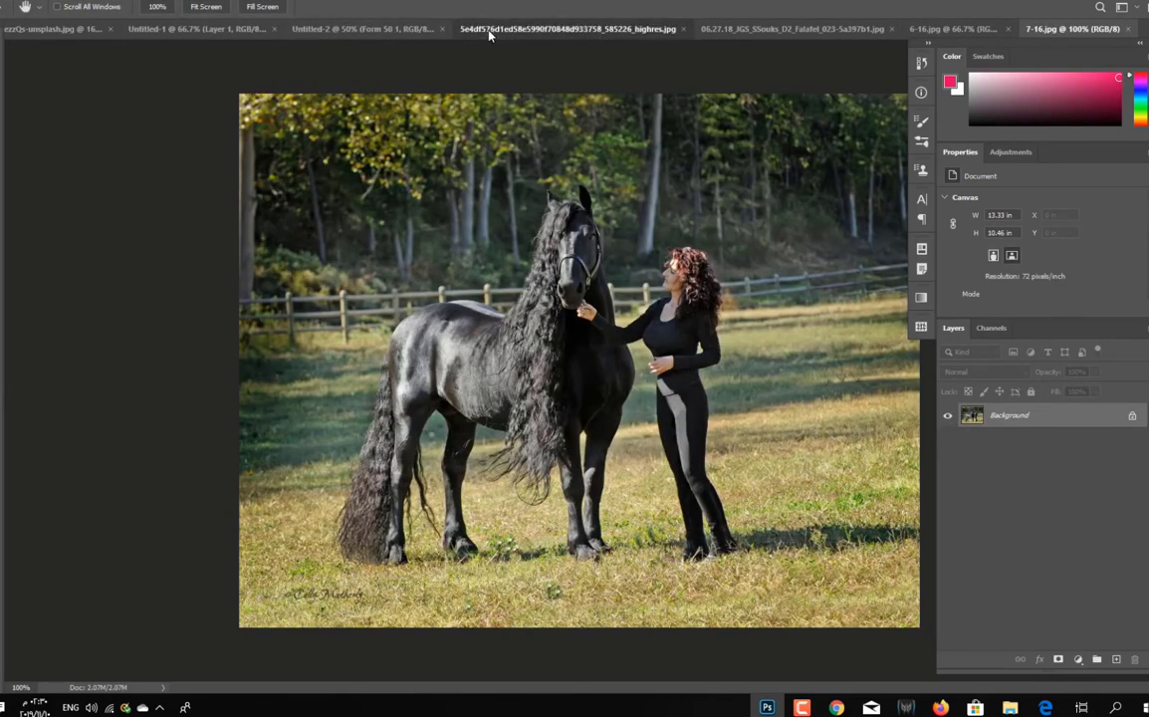
# Return to the staircase photo and close all other documents without saving Untitled-1 and Untitled-2
pyautogui.click(461, 28)
pyautogui.click(404, 37)
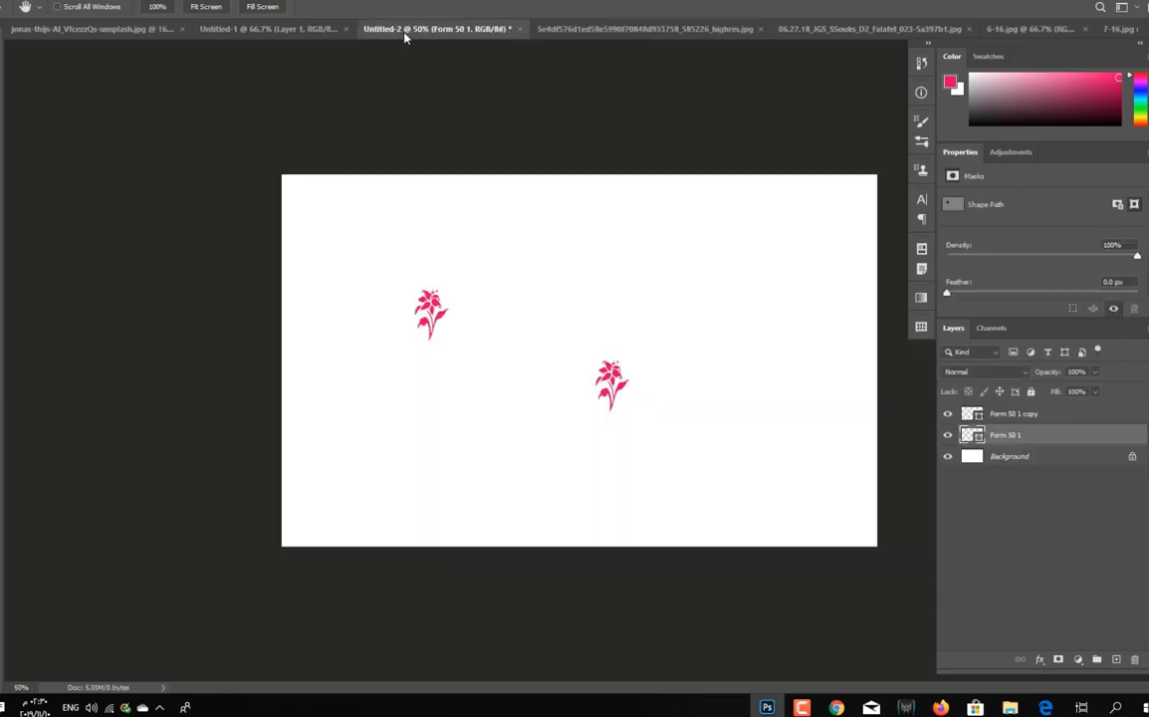
pyautogui.click(303, 39)
pyautogui.click(88, 30)
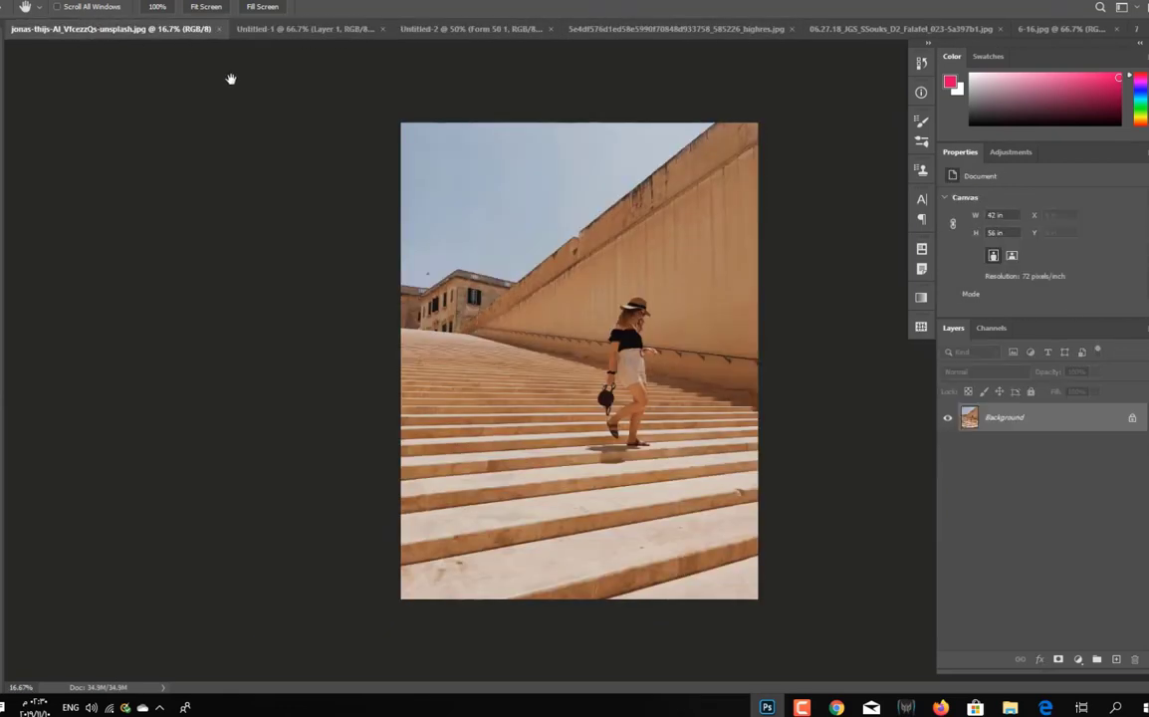
pyautogui.click(42, 2)
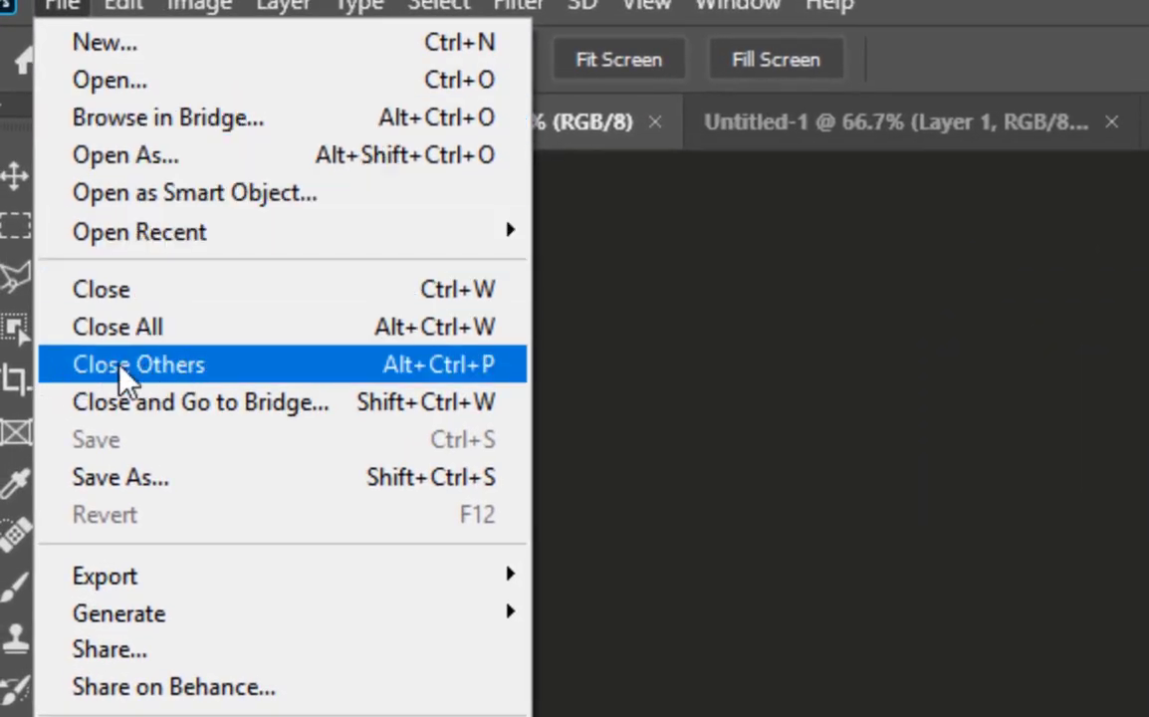
pyautogui.click(184, 366)
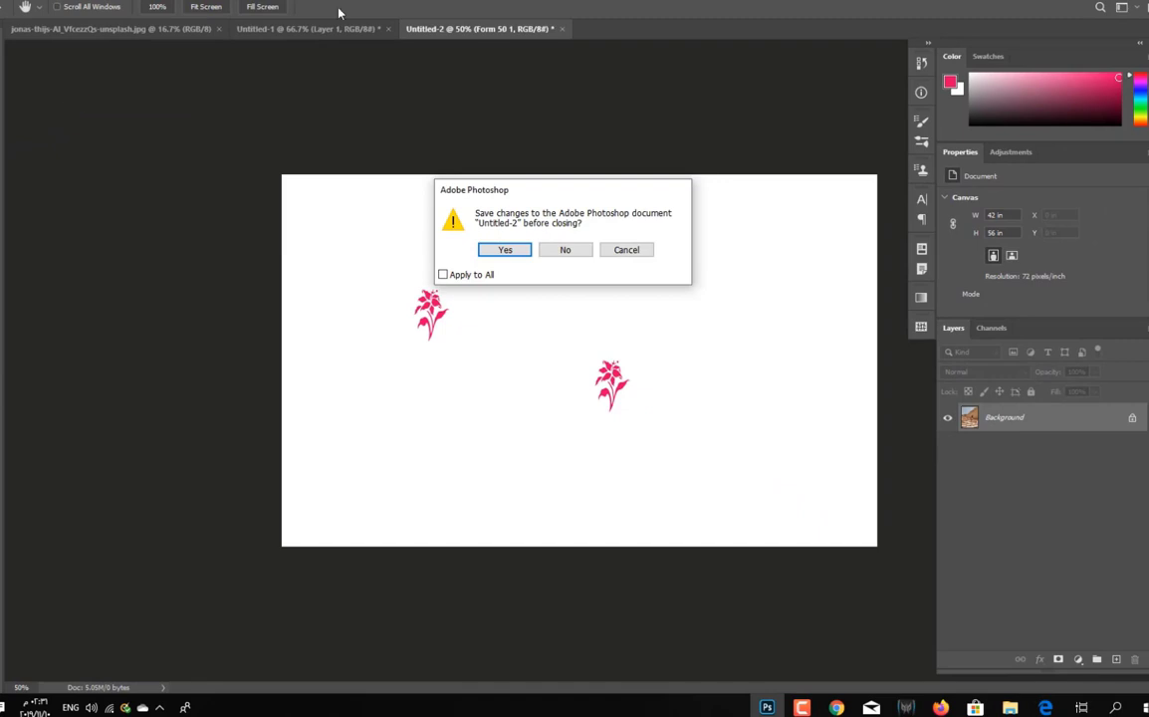
pyautogui.click(583, 250)
pyautogui.click(583, 250)
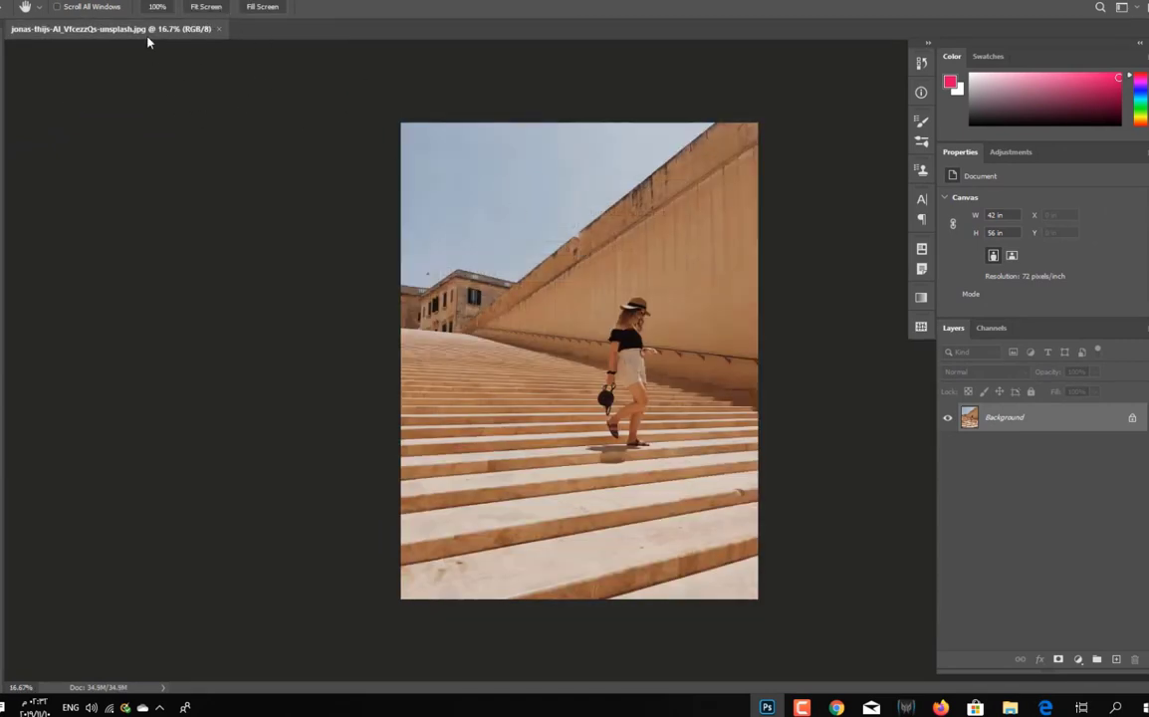
# Open a block of food and background images together, including the falafel, dates, hamburger, 7424 and shawarma files
pyautogui.click(10, 1)
pyautogui.click(20, 14)
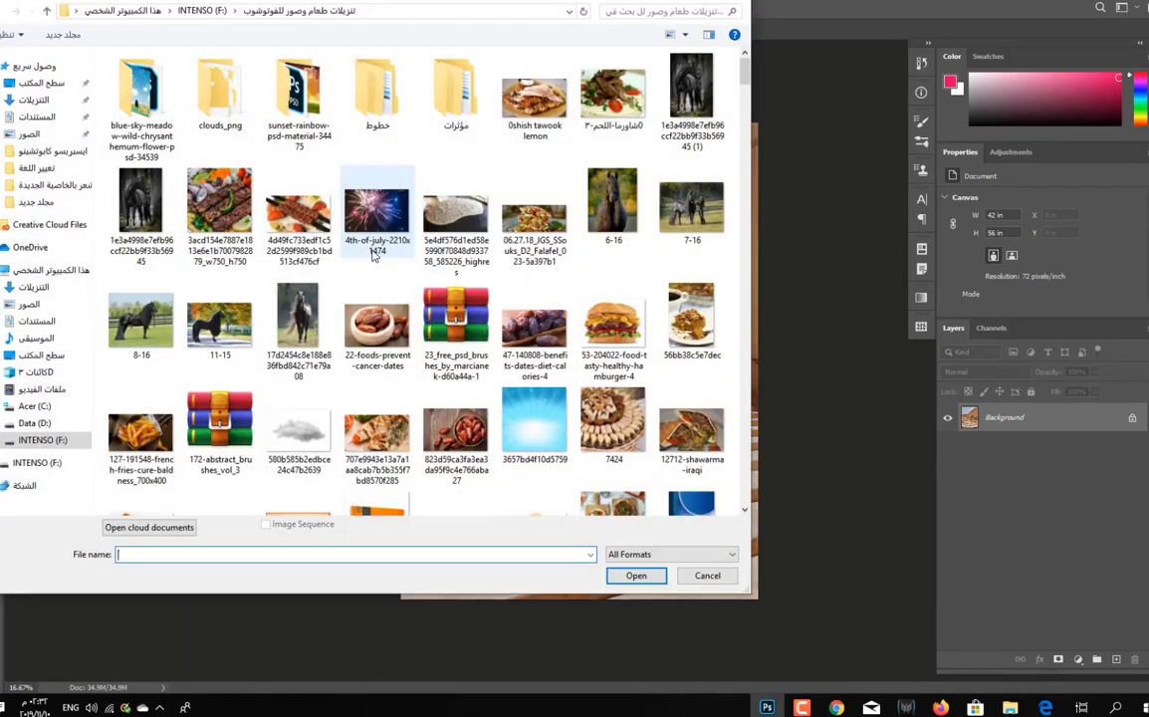
pyautogui.moveTo(723, 263); pyautogui.dragTo(496, 418)
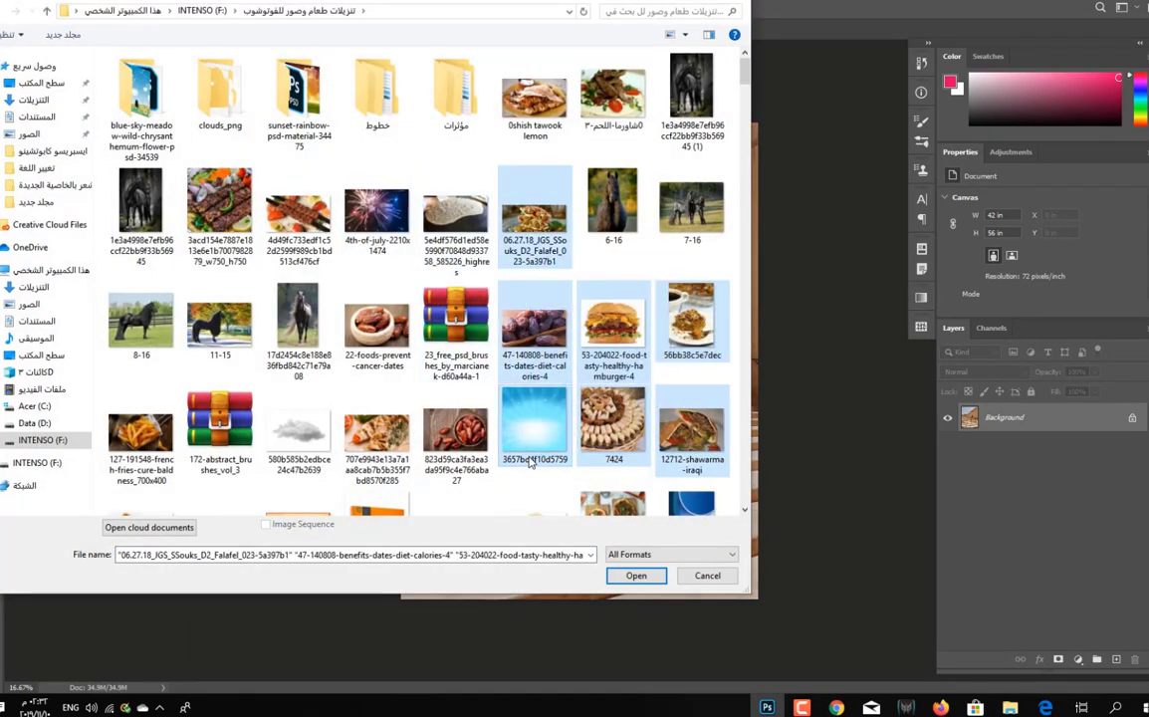
pyautogui.click(635, 575)
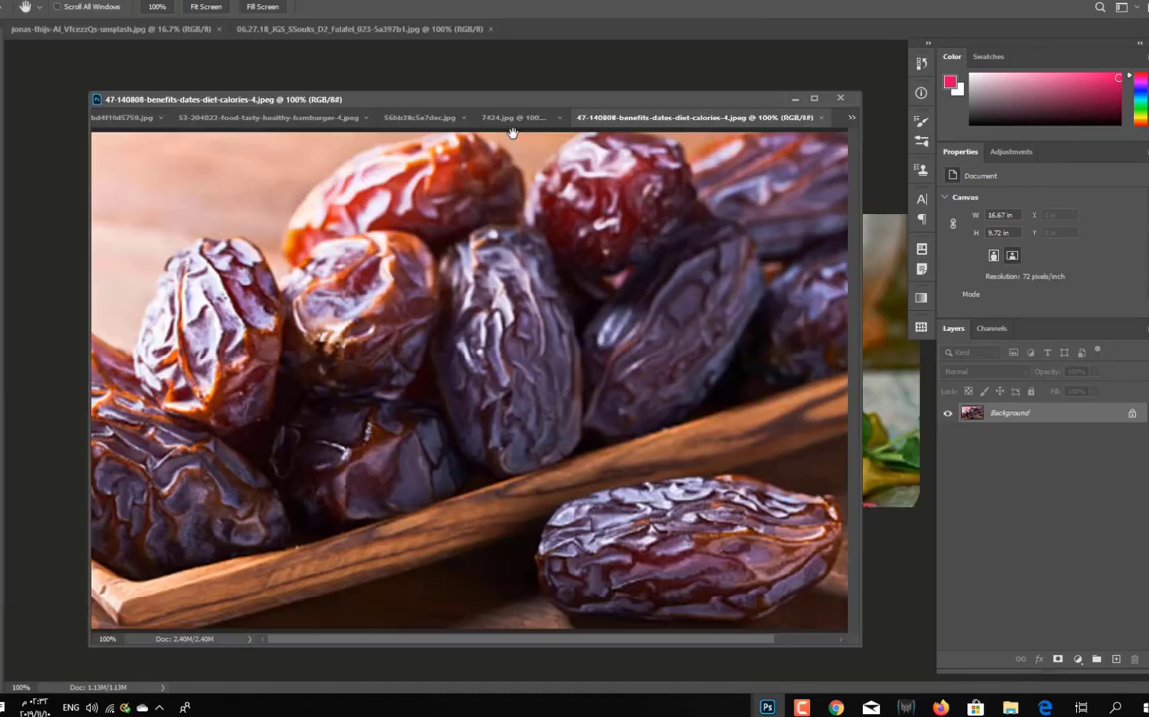
# Bring the hamburger image forward in the floating window, check its Close Others option without applying it and reposition the window
pyautogui.click(334, 118)
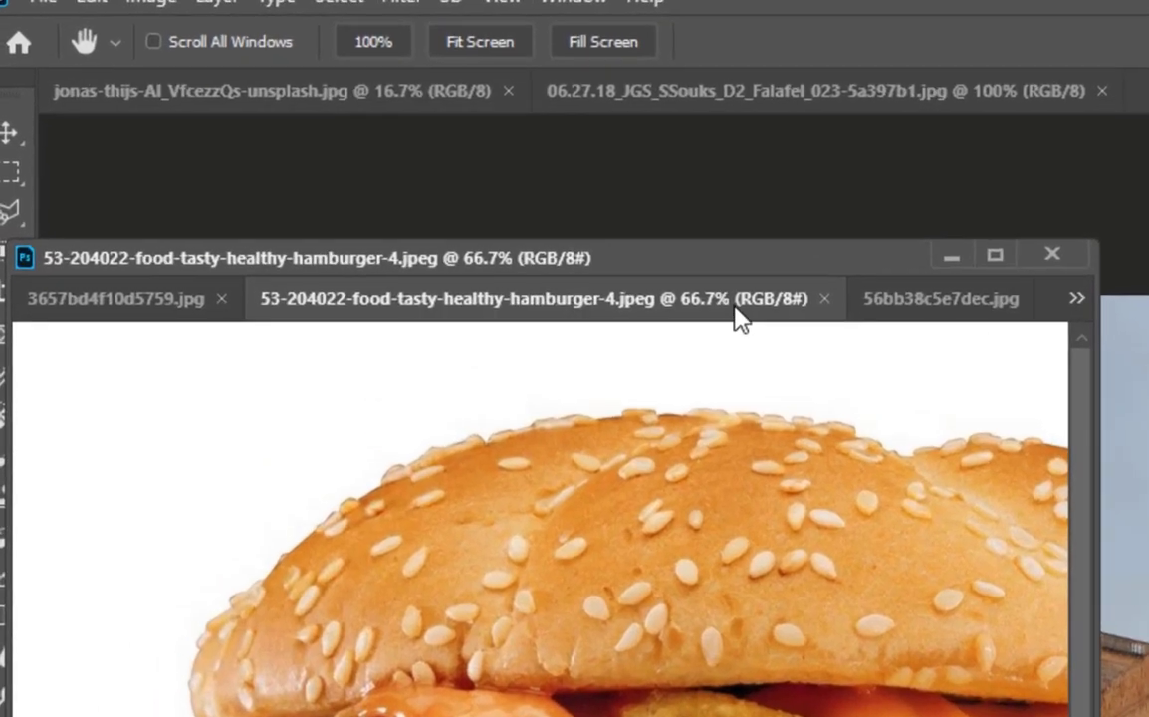
pyautogui.rightClick(324, 131)
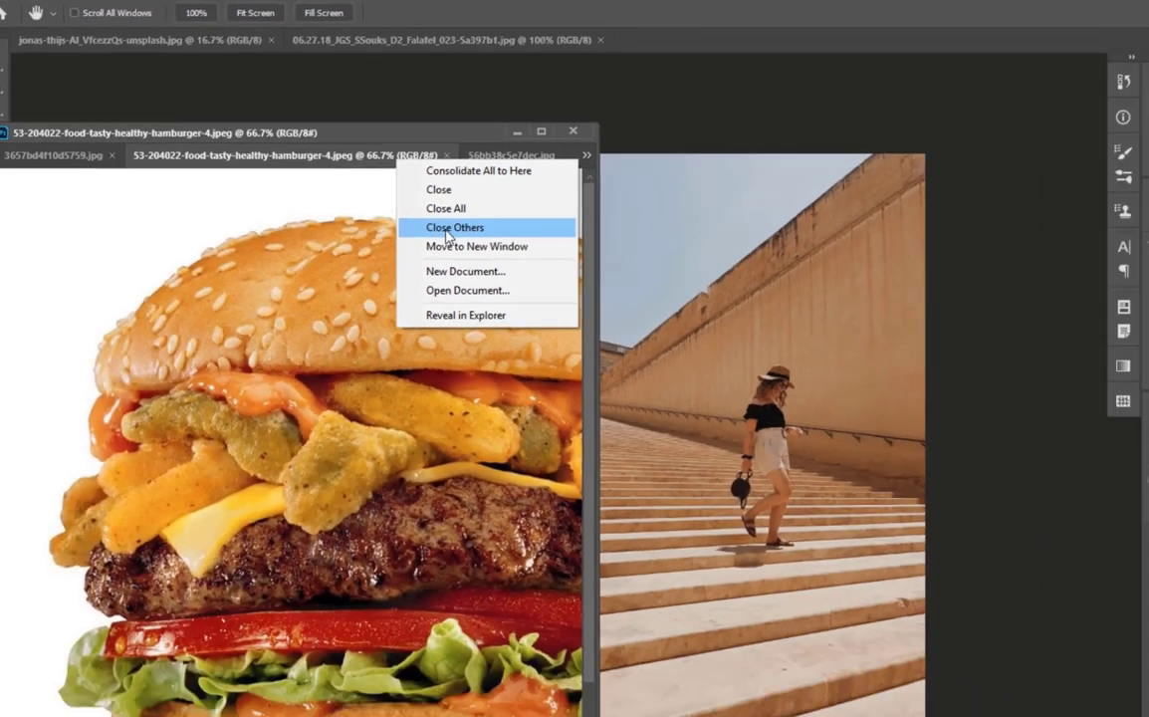
pyautogui.click(783, 410)
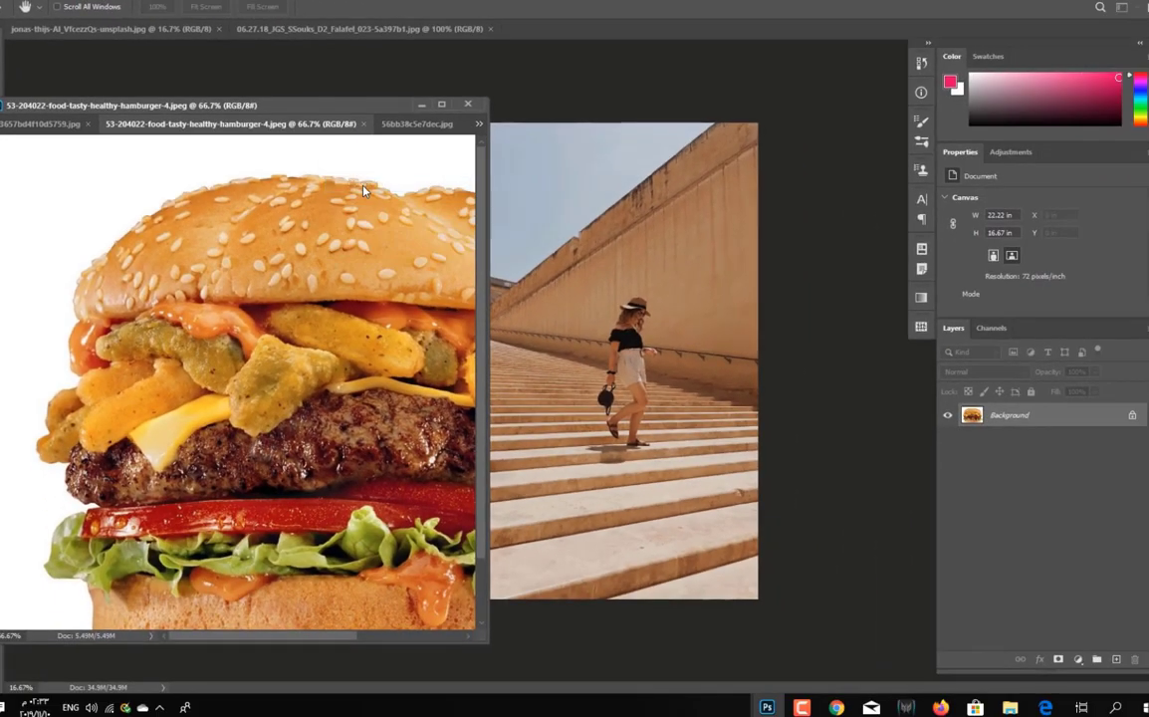
pyautogui.moveTo(269, 104); pyautogui.dragTo(293, 163)
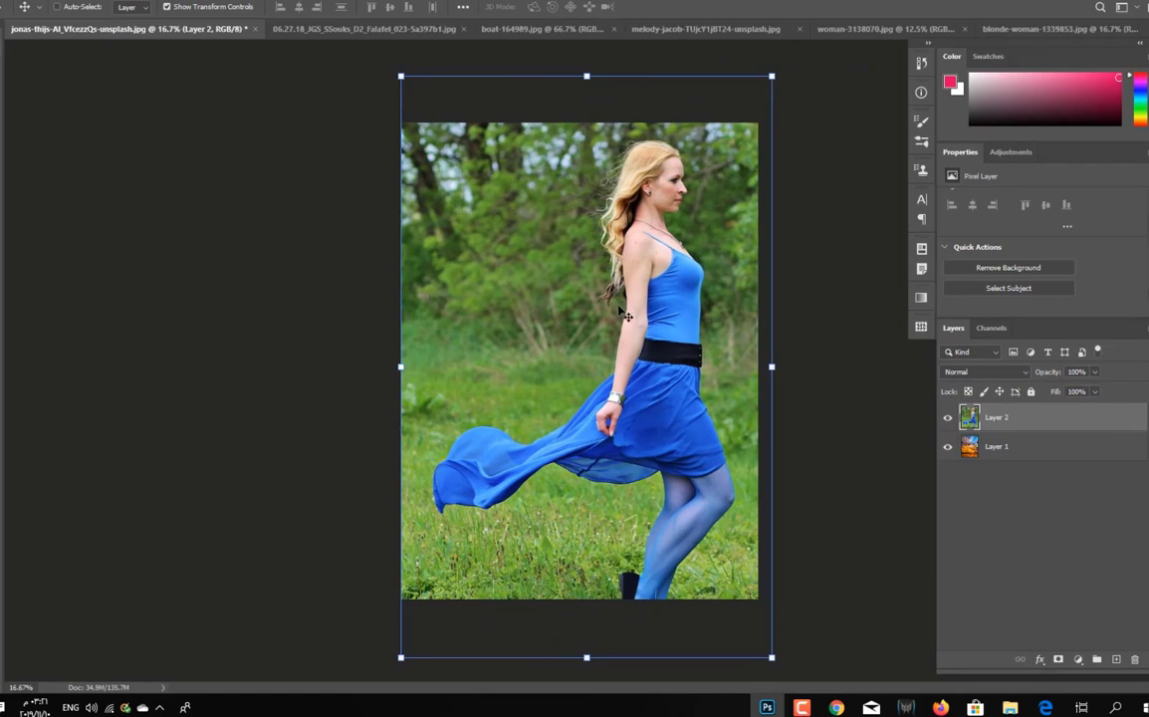
# Hide and reshow Layer 2 to check the sunset beneath, and remove the background around the woman in blue on Layer 2
pyautogui.click(948, 418)
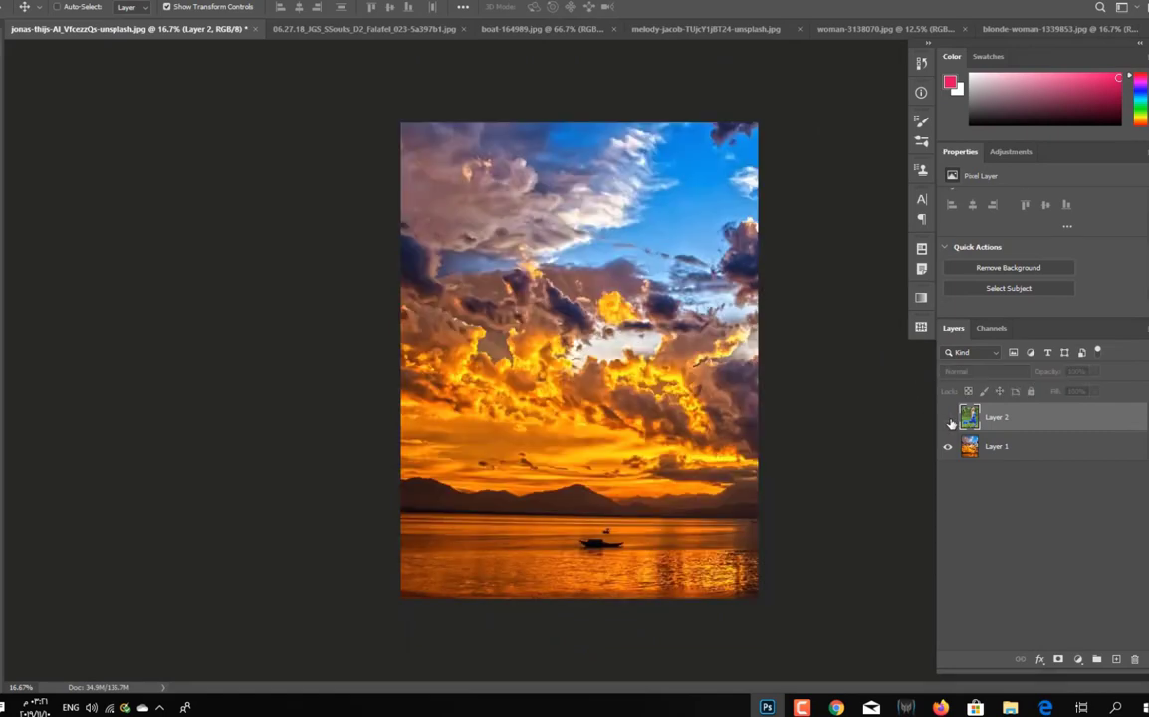
pyautogui.click(948, 418)
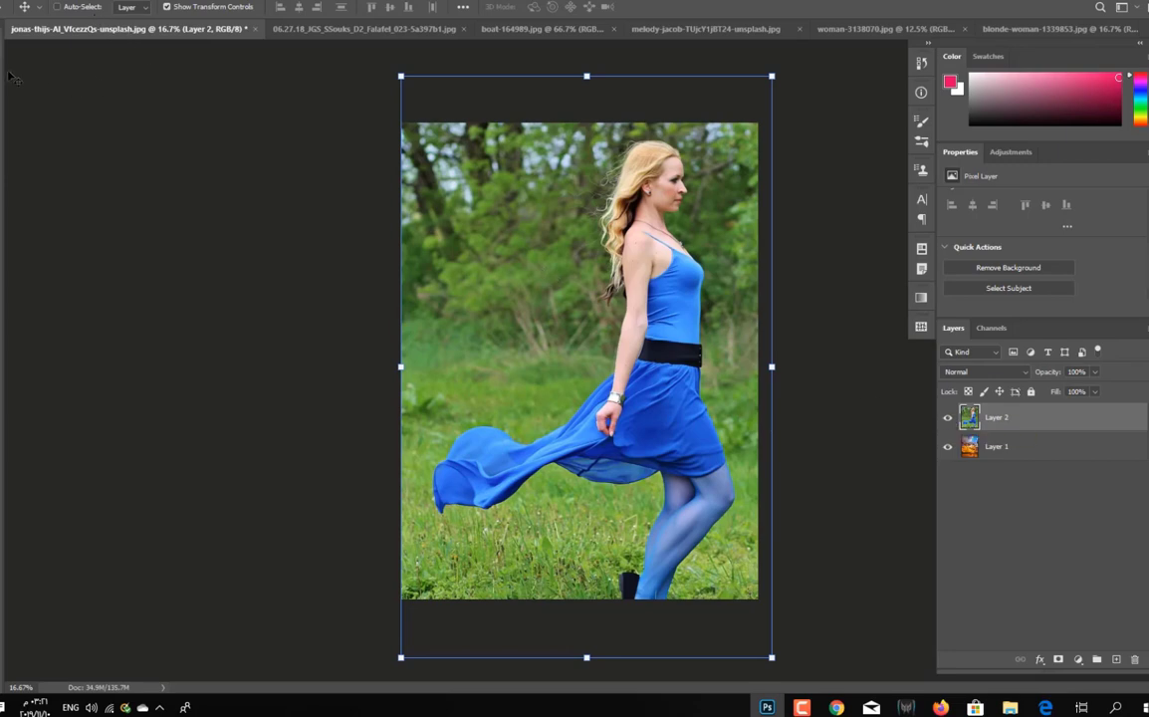
pyautogui.press('l')
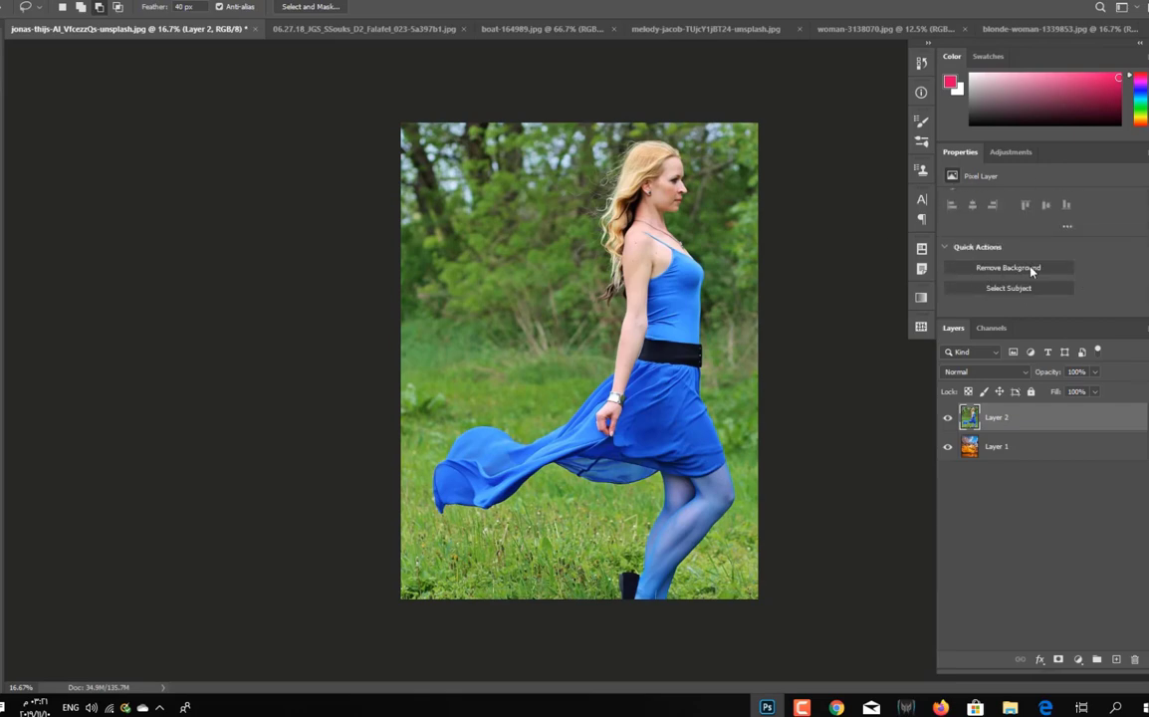
pyautogui.click(1004, 269)
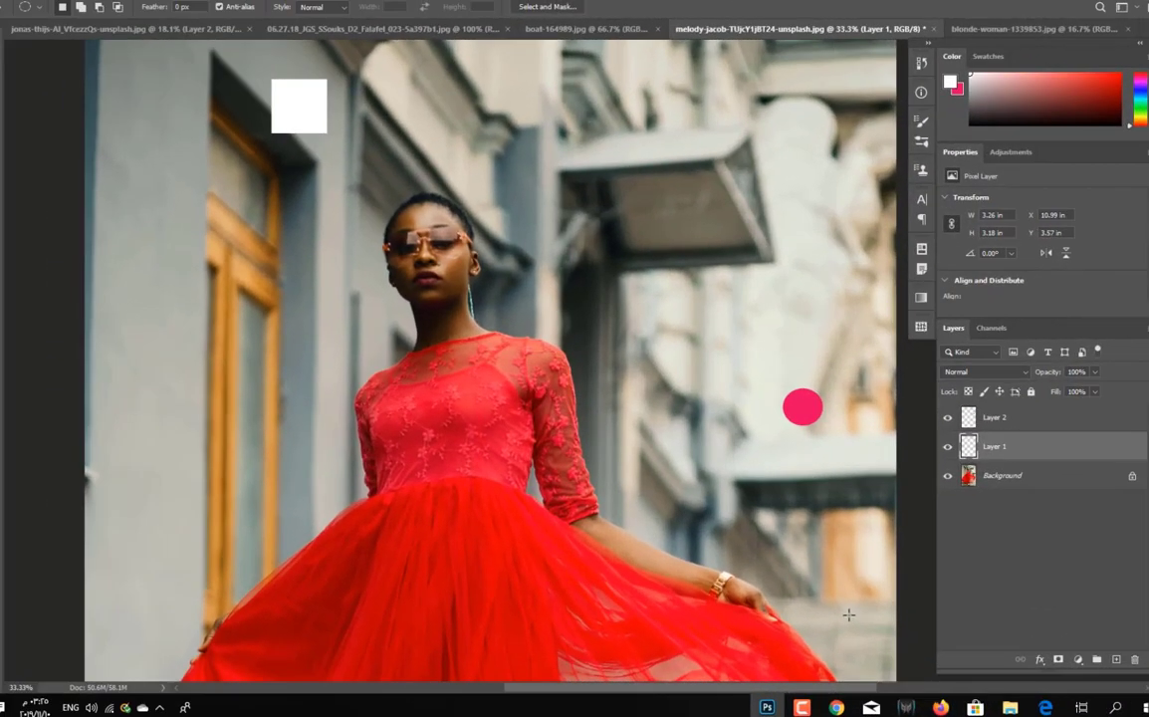
# Toggle the visibility of Layer 1 and Layer 2 in the red dress photo to identify their contents
pyautogui.click(947, 448)
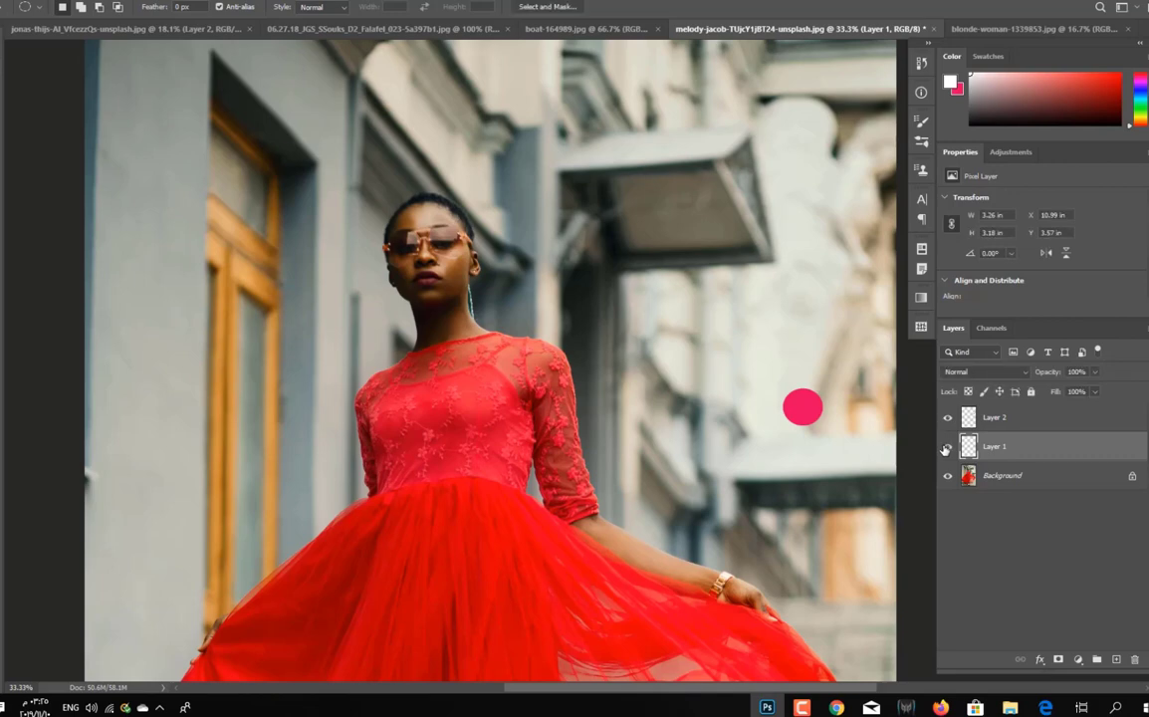
pyautogui.click(948, 446)
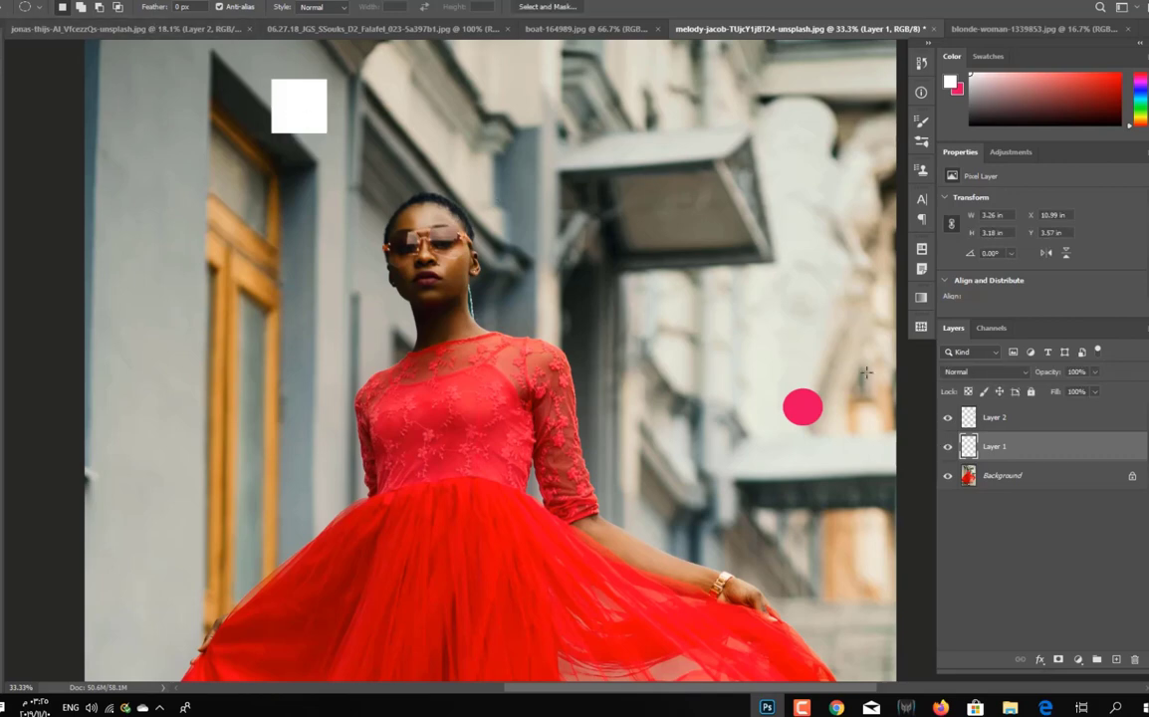
pyautogui.click(948, 418)
# Zoom to Layer 2's pink circle, the Background and Layer 1's white square in turn, and return to the whole image
pyautogui.press('alt')
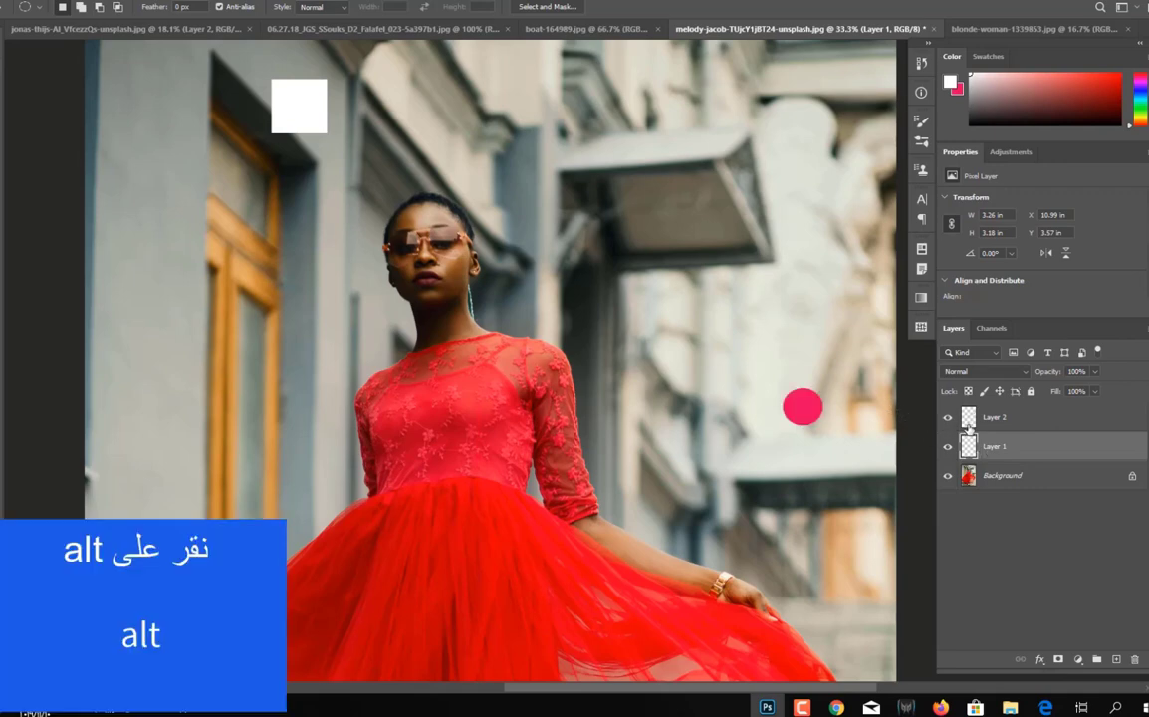
pyautogui.keyDown('alt'); pyautogui.click(969, 419); pyautogui.keyUp('alt')
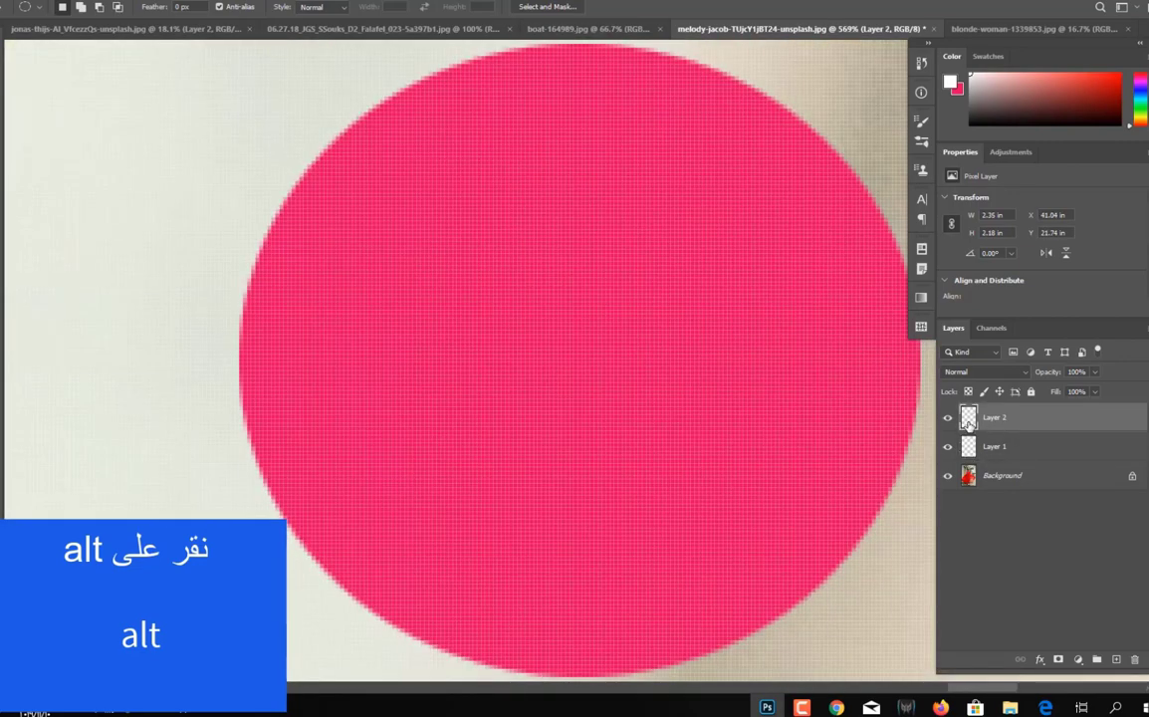
pyautogui.keyDown('alt'); pyautogui.click(973, 479); pyautogui.keyUp('alt')
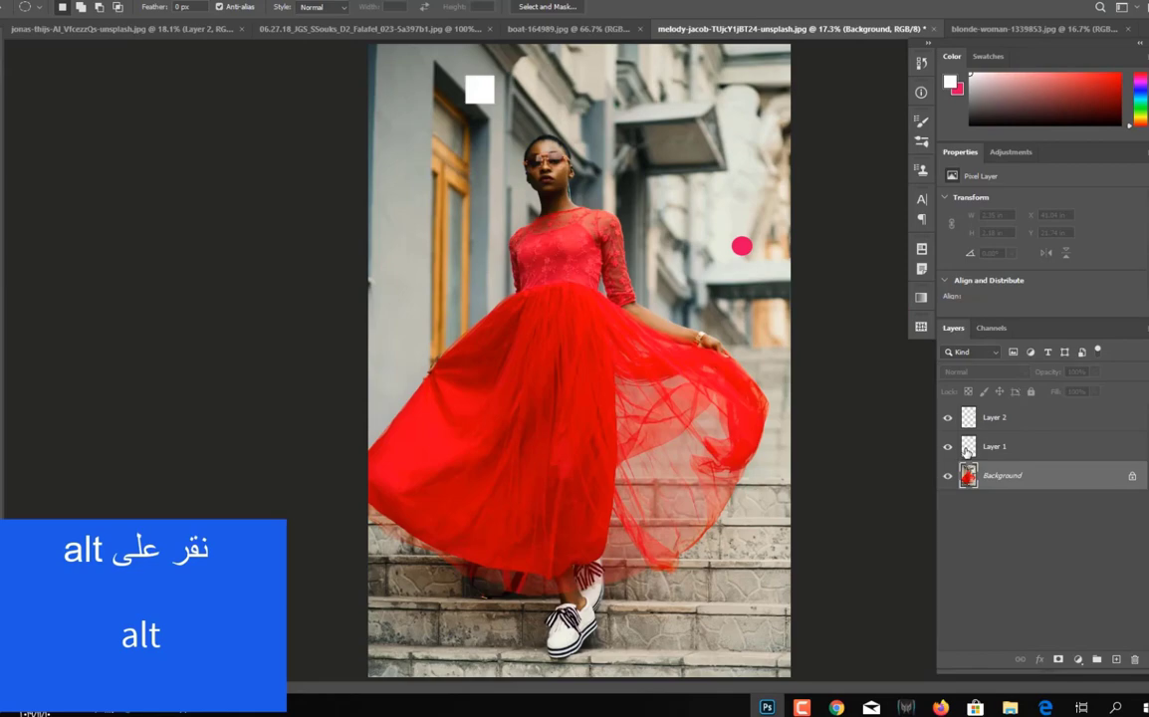
pyautogui.keyDown('alt'); pyautogui.click(968, 448); pyautogui.keyUp('alt')
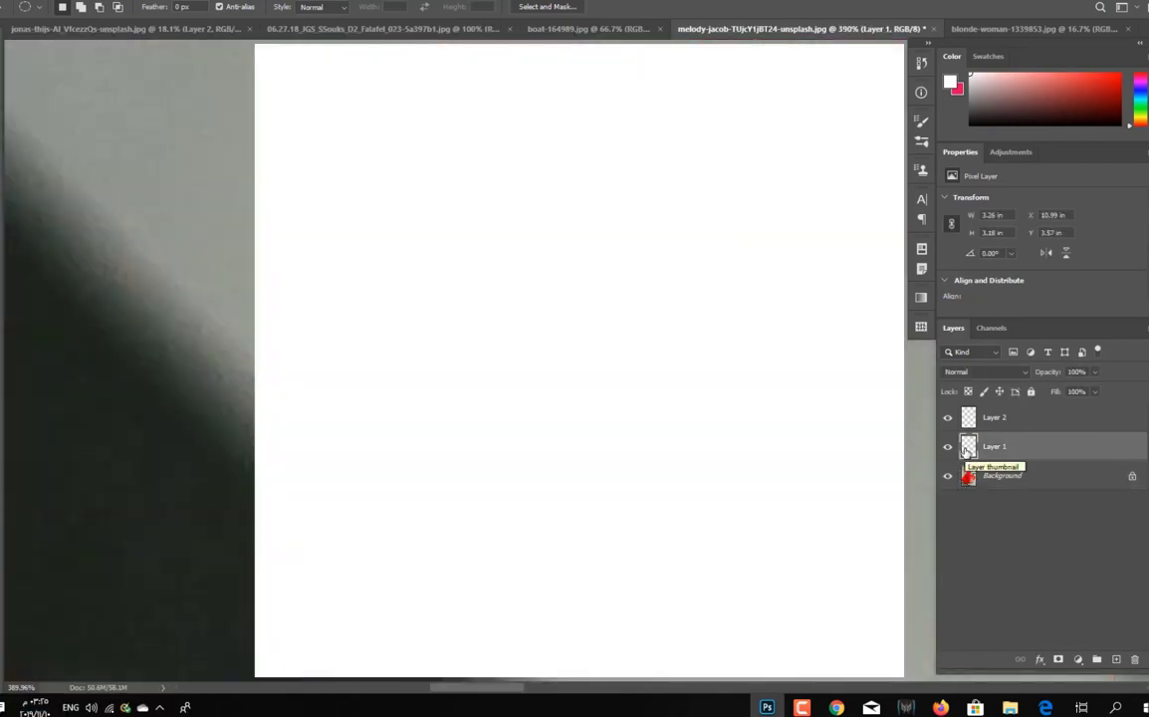
pyautogui.hotkey('ctrl', '1')
pyautogui.hotkey('ctrl', '0')
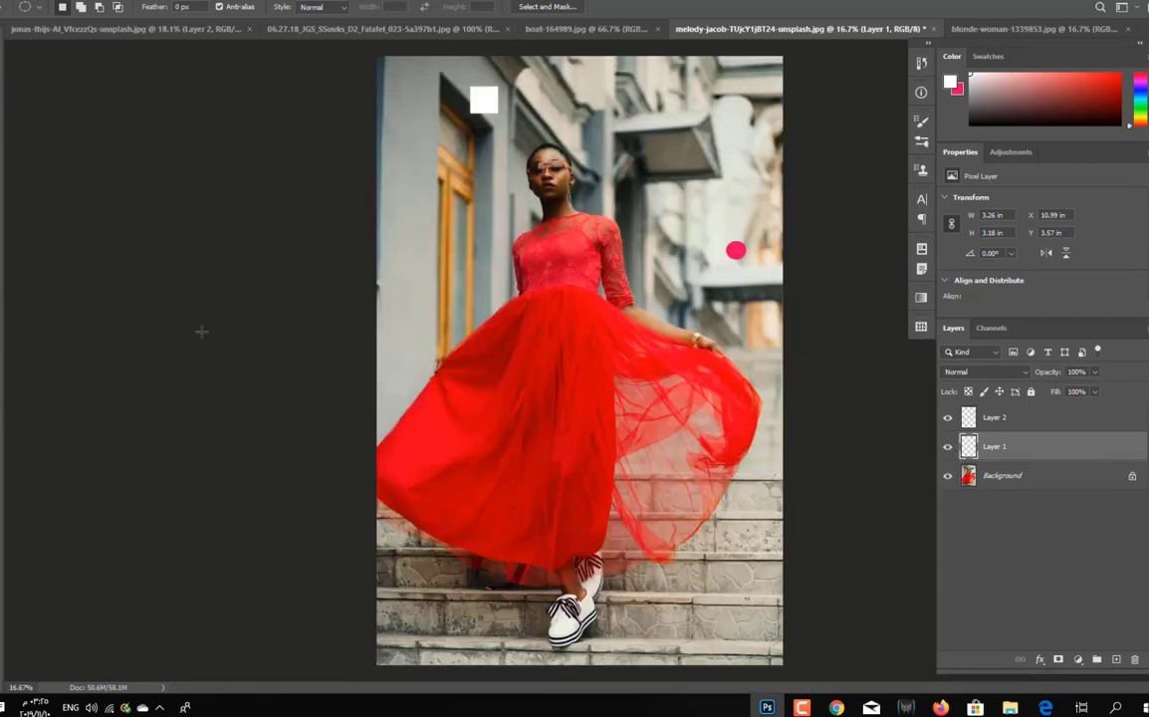
# Fit the view to the contents of Layer 2, Layer 1 and the Background once more, one after another
pyautogui.keyDown('alt'); pyautogui.click(969, 423); pyautogui.keyUp('alt')
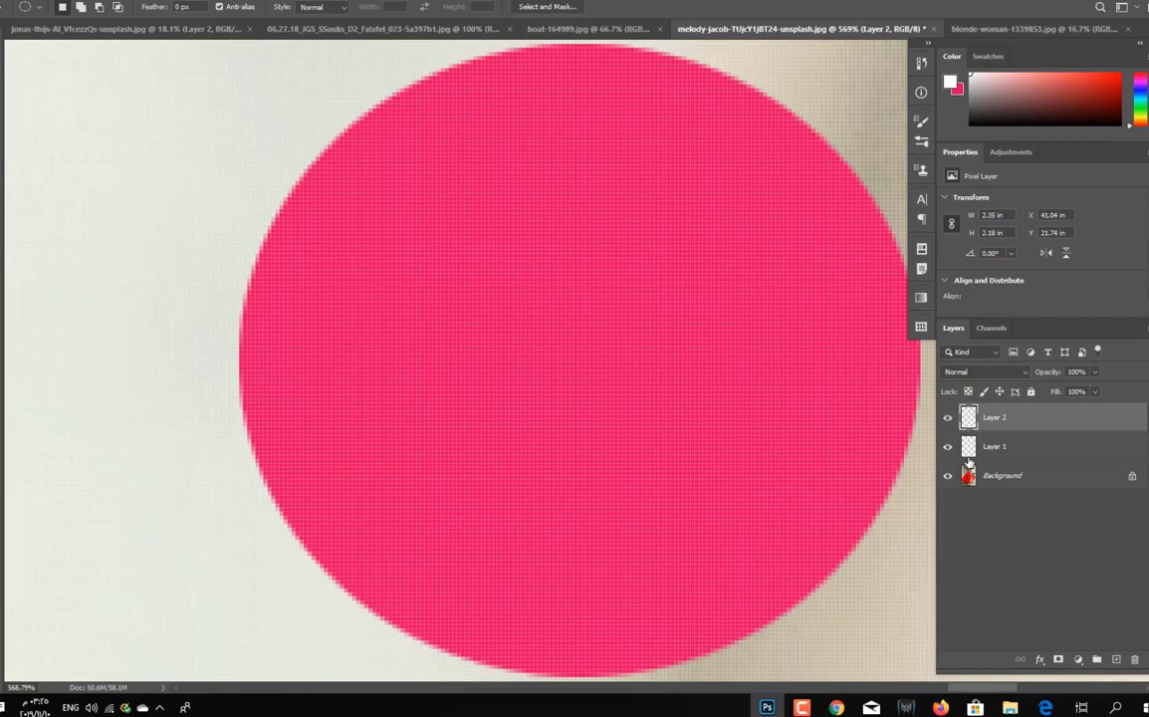
pyautogui.keyDown('alt'); pyautogui.click(969, 447); pyautogui.keyUp('alt')
pyautogui.keyDown('alt'); pyautogui.click(969, 477); pyautogui.keyUp('alt')
pyautogui.keyDown('alt'); pyautogui.click(969, 477); pyautogui.keyUp('alt')
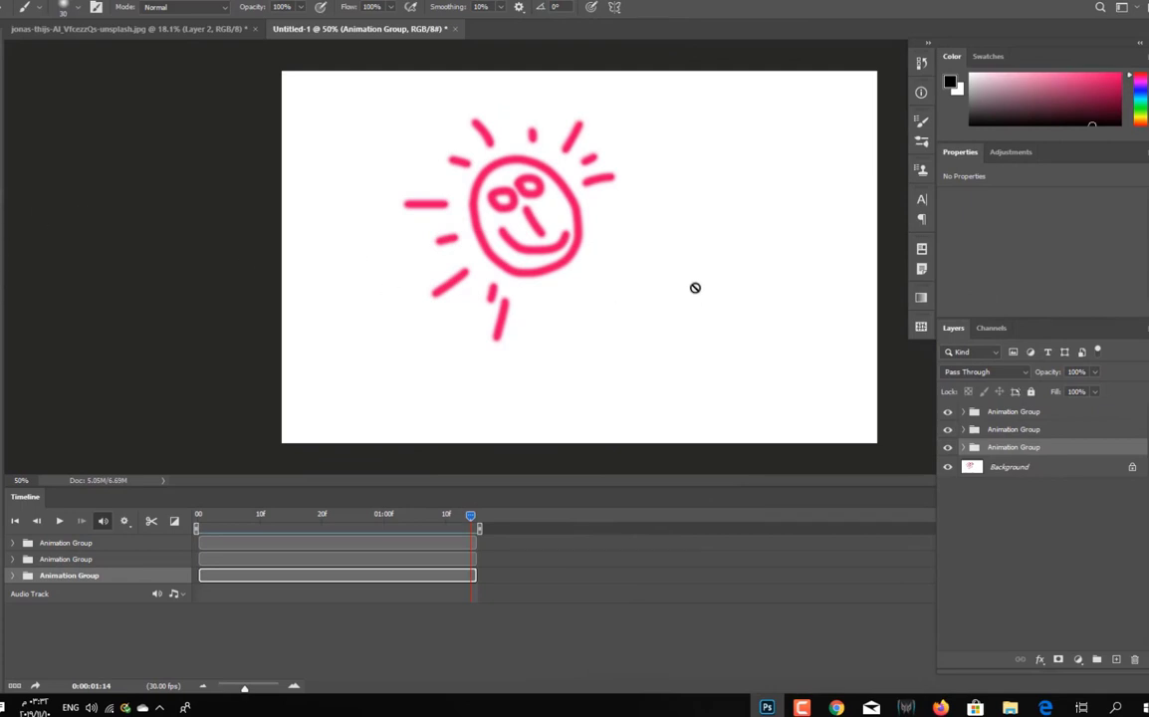
# Handwrite the word "Gif" in black with the brush beside the pink sun on the Background layer of Untitled-1
pyautogui.click(1005, 468)
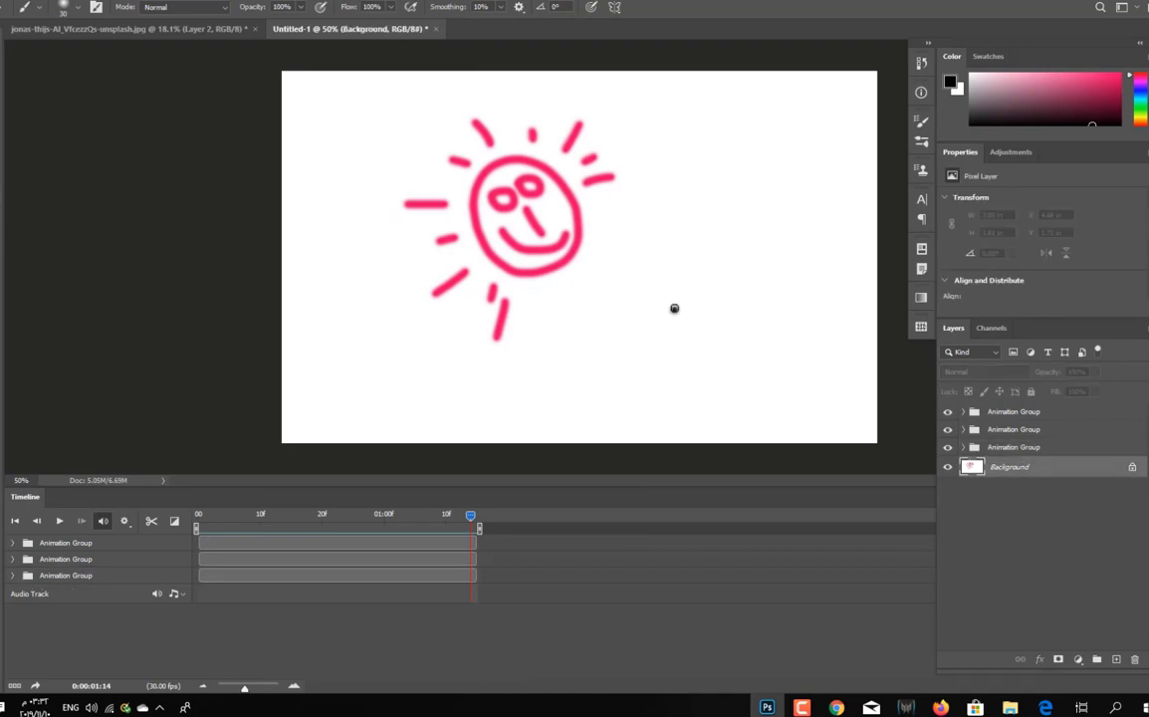
pyautogui.moveTo(676, 300)
pyautogui.mouseDown()
pyautogui.moveTo(646, 328)
pyautogui.moveTo(672, 333)
pyautogui.moveTo(666, 325)
pyautogui.moveTo(709, 351)
pyautogui.mouseUp()
pyautogui.click(711, 294)
pyautogui.moveTo(770, 294)
pyautogui.mouseDown()
pyautogui.moveTo(754, 272)
pyautogui.moveTo(753, 349)
pyautogui.mouseUp()
pyautogui.moveTo(742, 322); pyautogui.dragTo(767, 326)
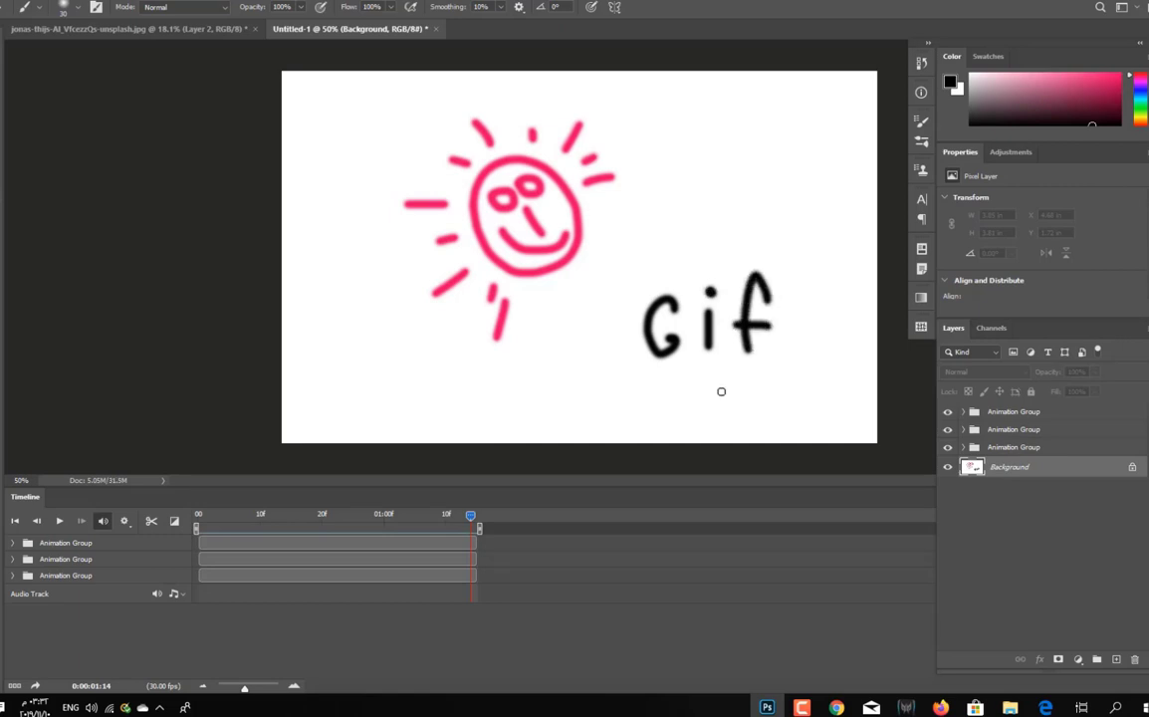
pyautogui.press('space')
# Show the Save for Web (Legacy) export option without running it, and brush a large black X above the "Gif" lettering
pyautogui.click(20, 1)
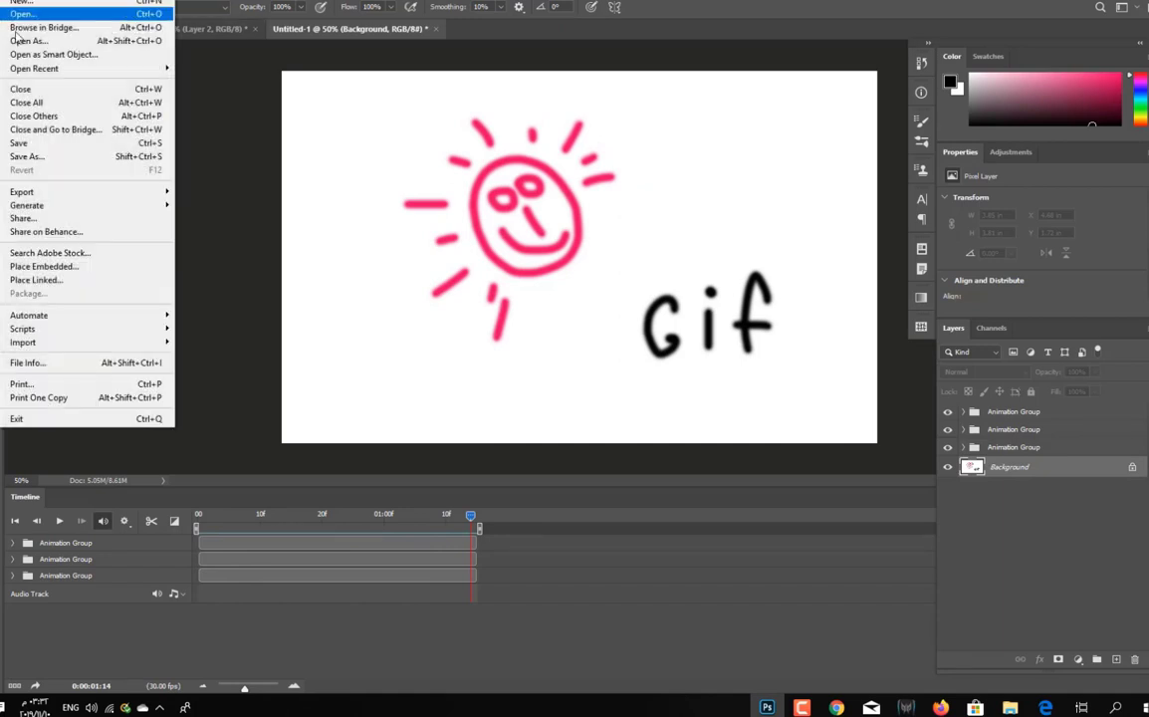
pyautogui.moveTo(81, 189)
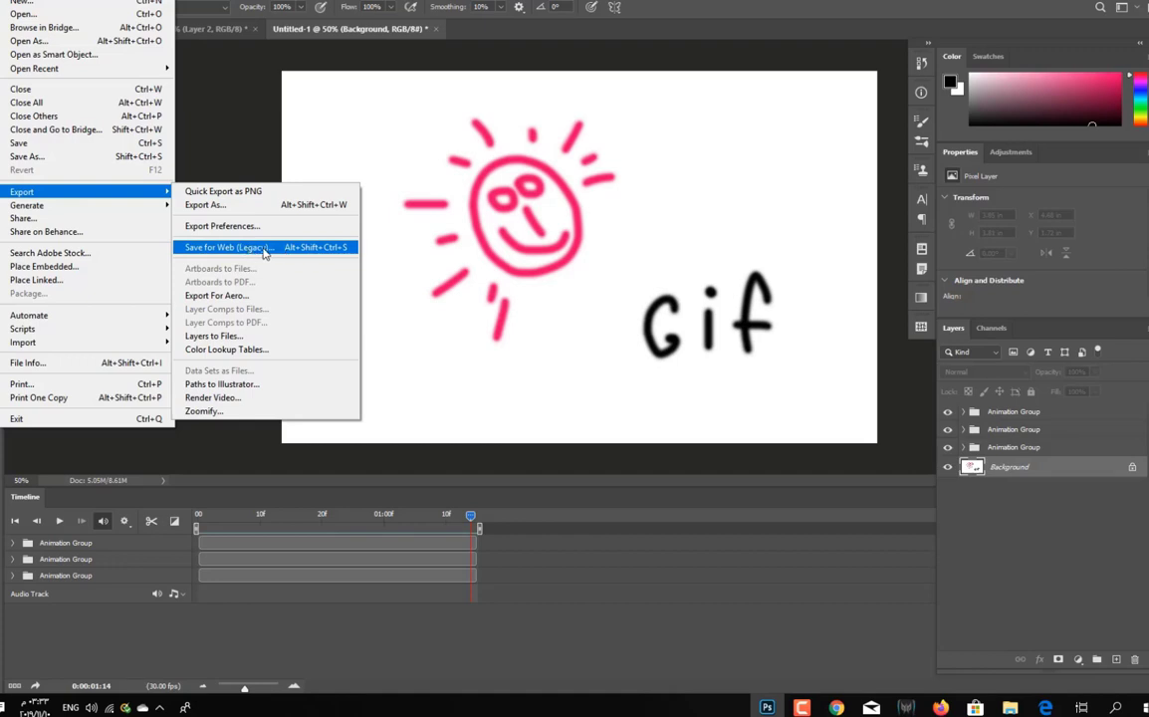
pyautogui.click(315, 117)
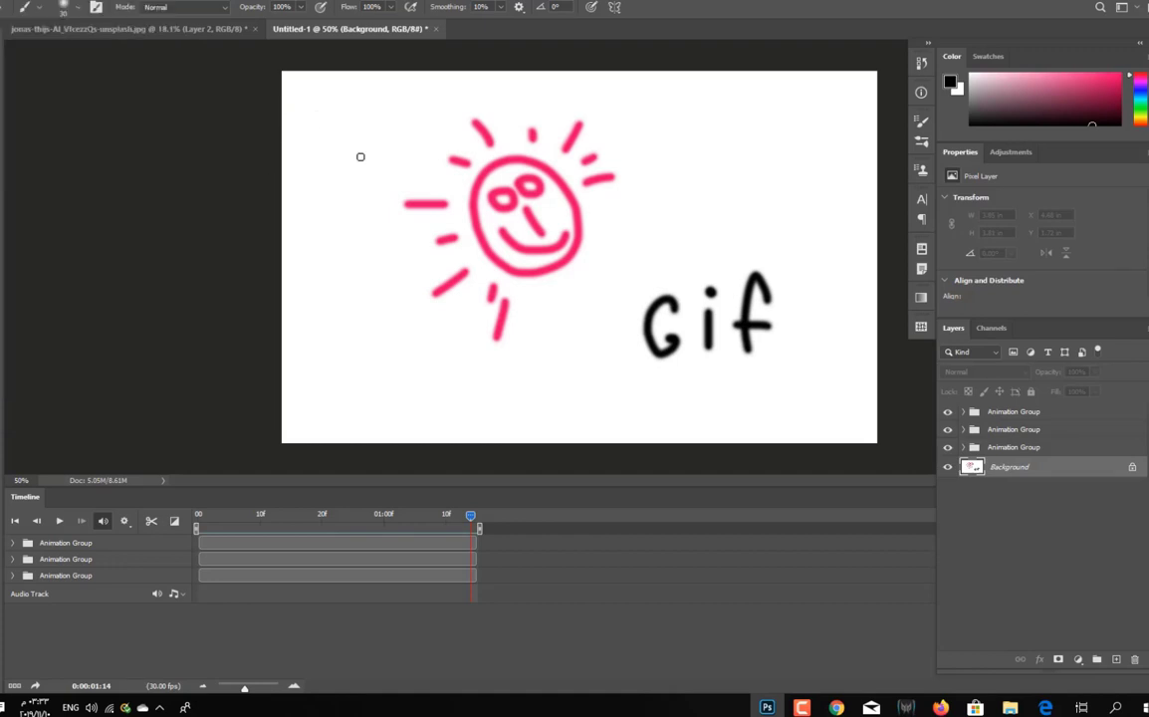
pyautogui.moveTo(713, 127); pyautogui.dragTo(799, 217)
pyautogui.moveTo(809, 130); pyautogui.dragTo(723, 215)
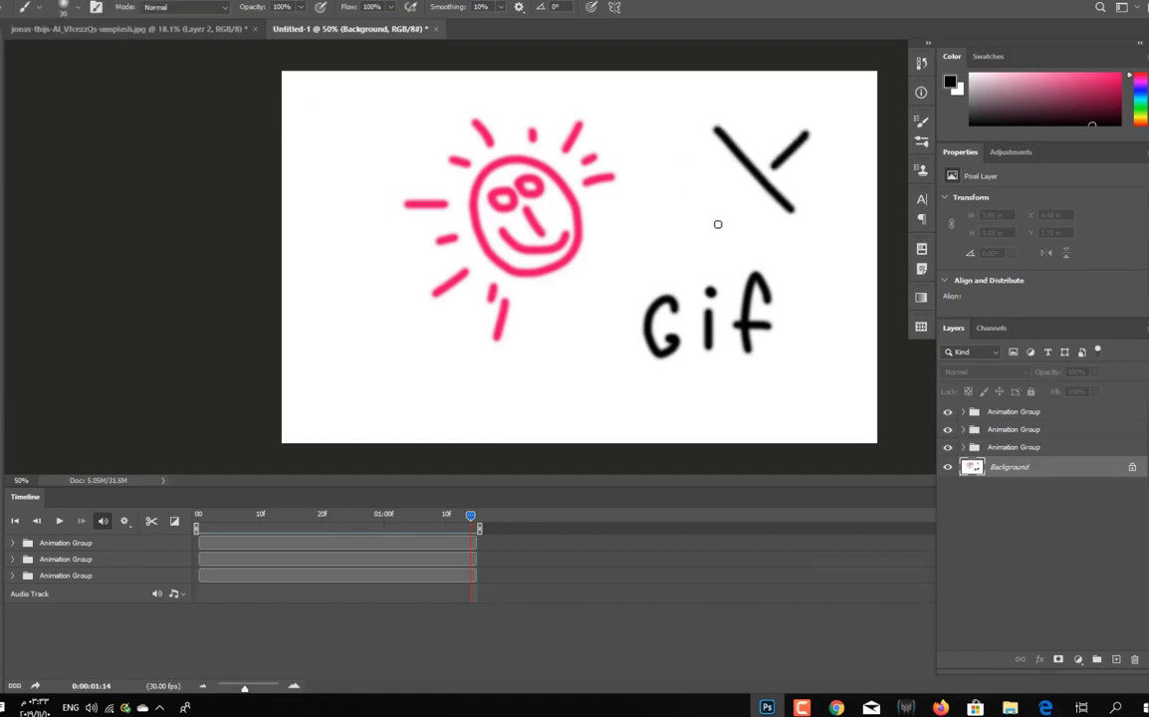
# Save the animation as a GIF named Untitled-1 with the Local (Selective) palette and 256 colors, and close the viewer showing the exported file
pyautogui.click(8, 1)
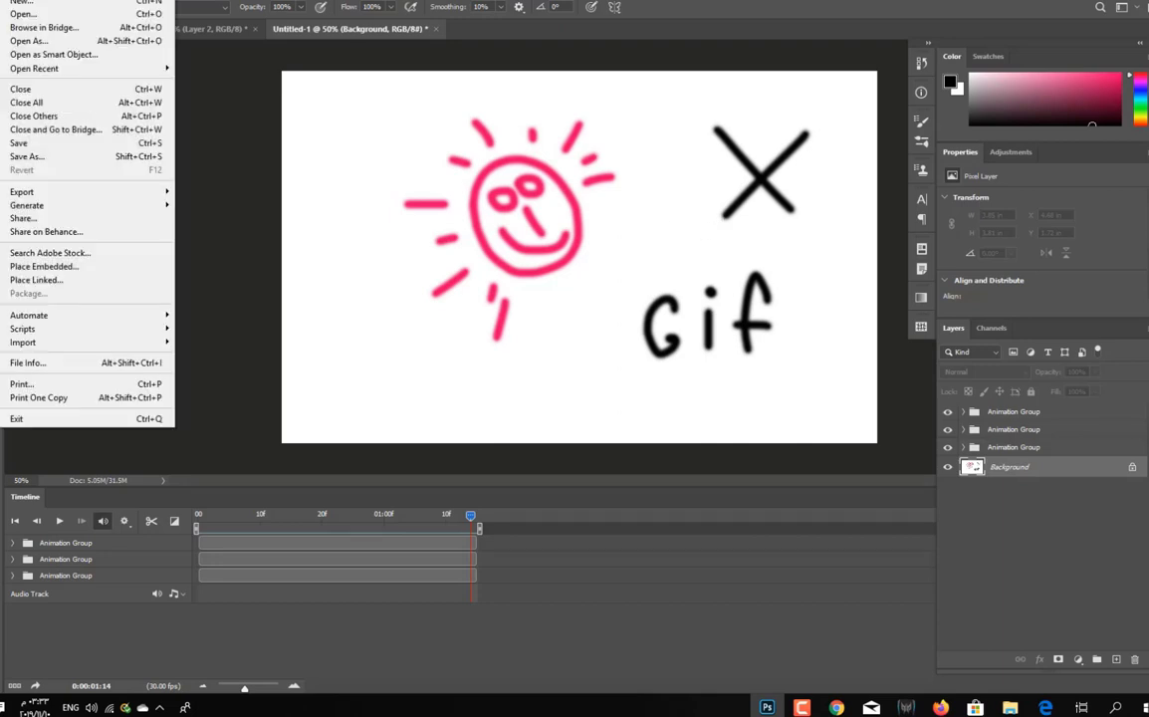
pyautogui.click(40, 160)
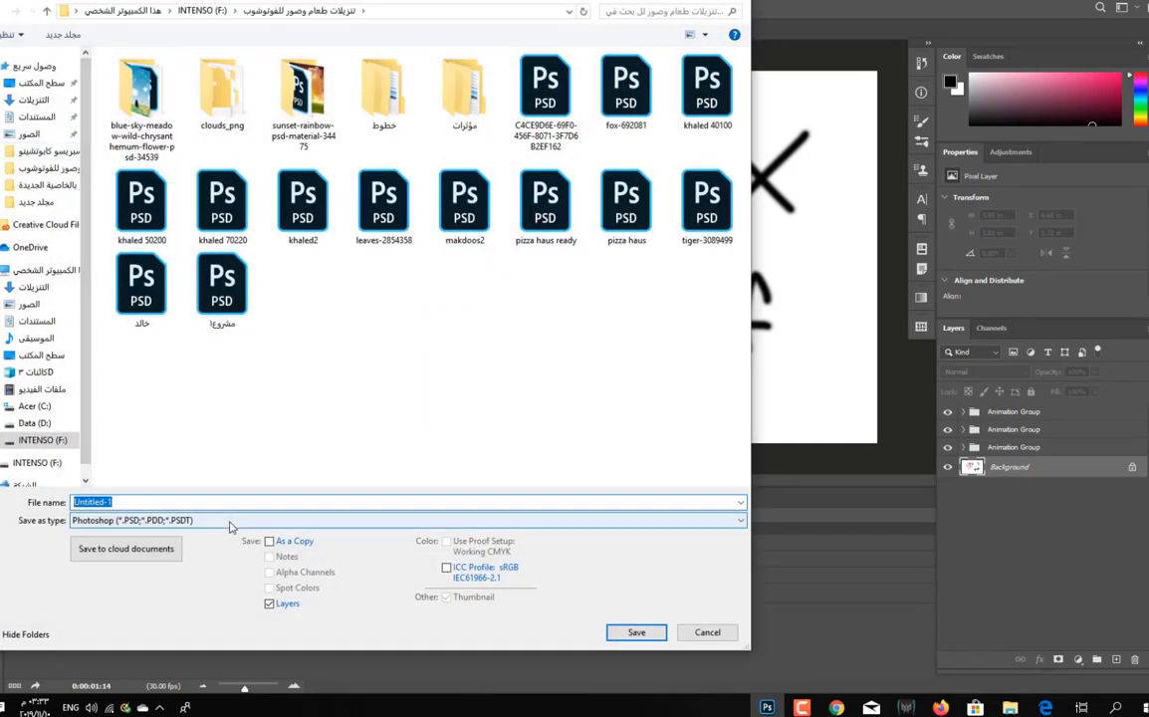
pyautogui.click(231, 520)
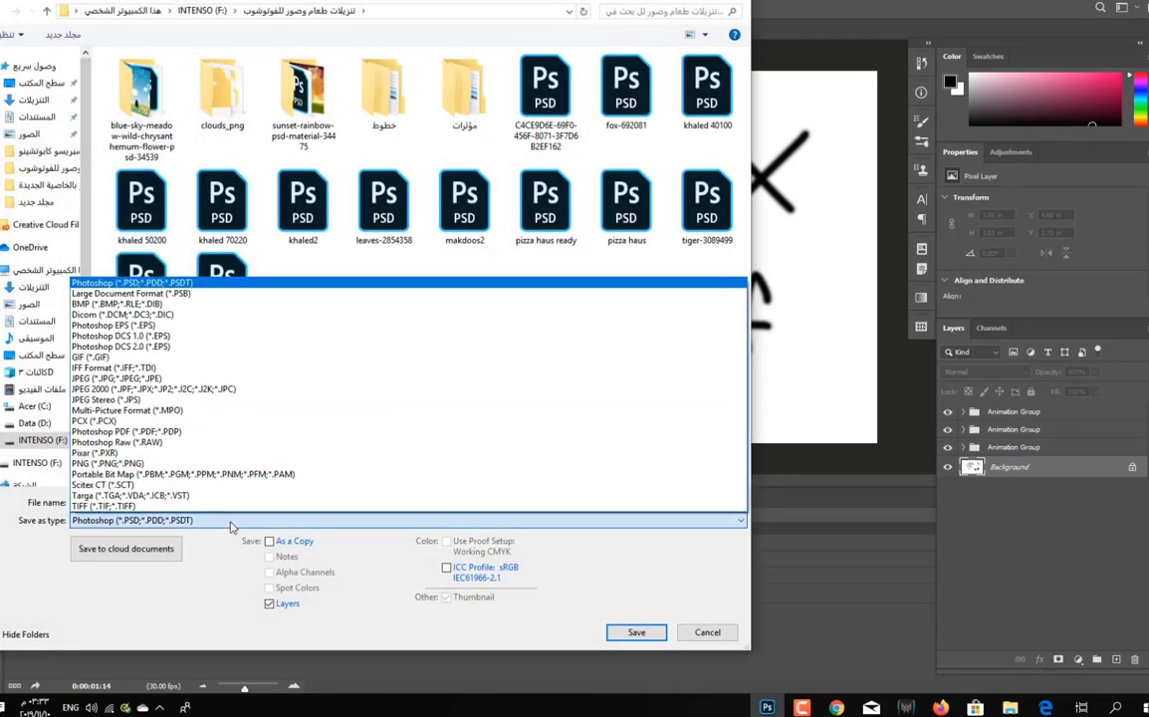
pyautogui.click(117, 358)
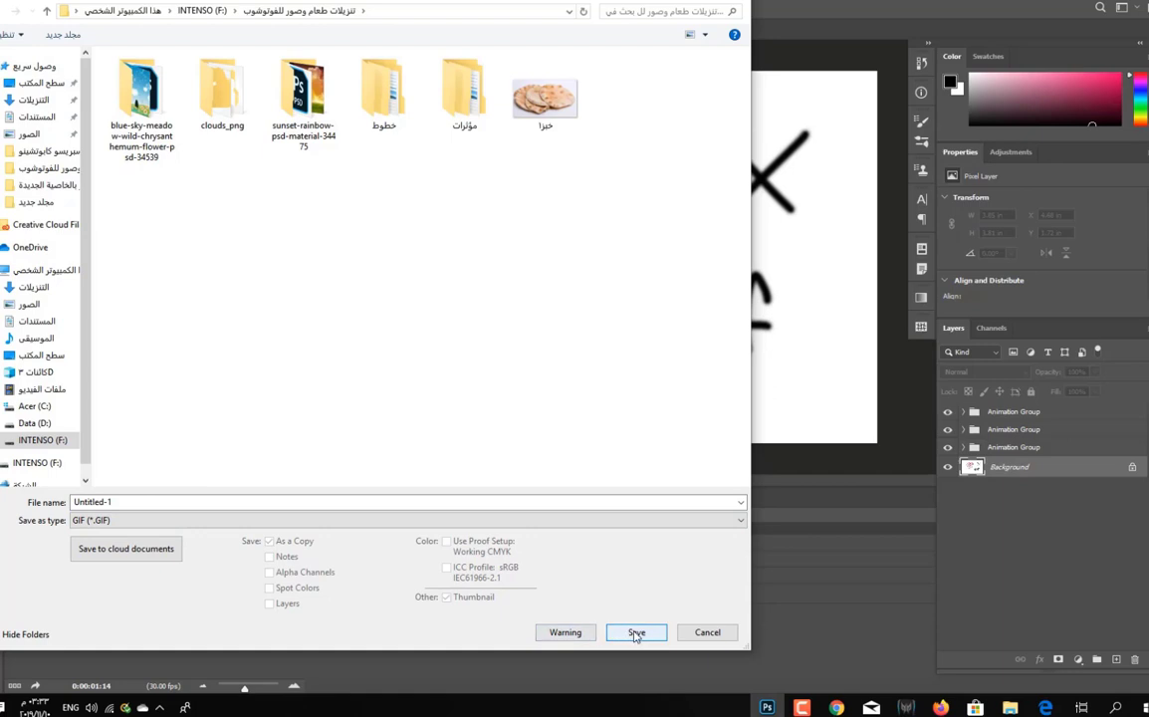
pyautogui.click(636, 634)
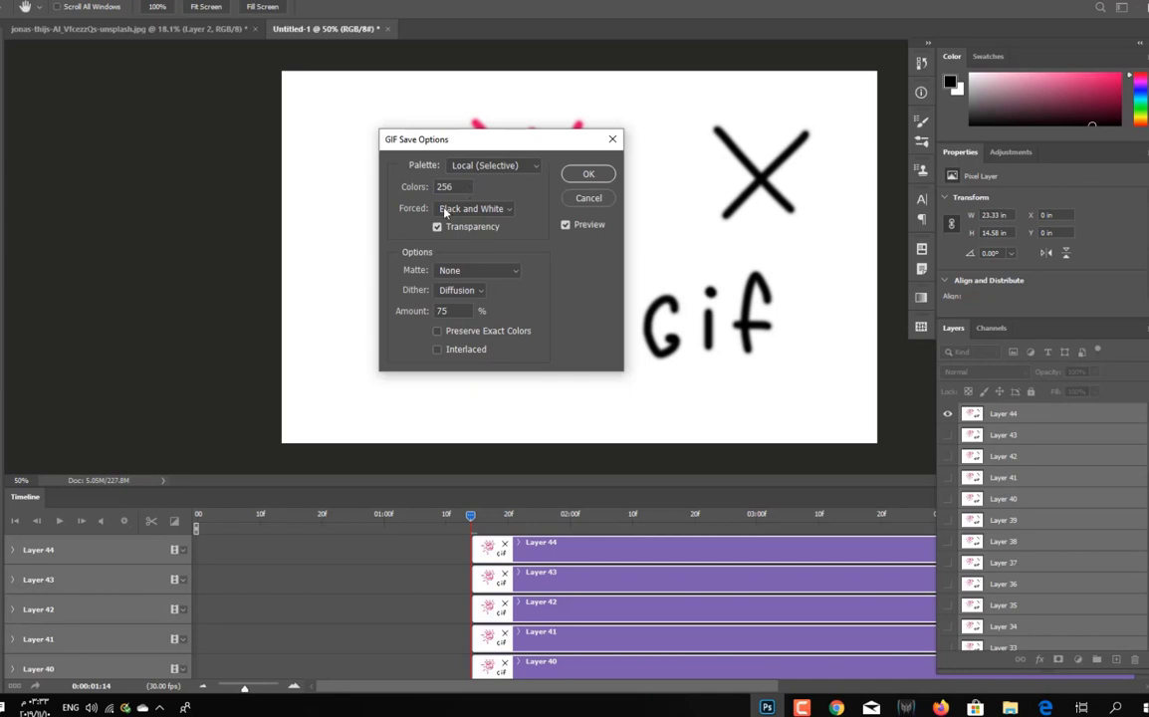
pyautogui.click(589, 174)
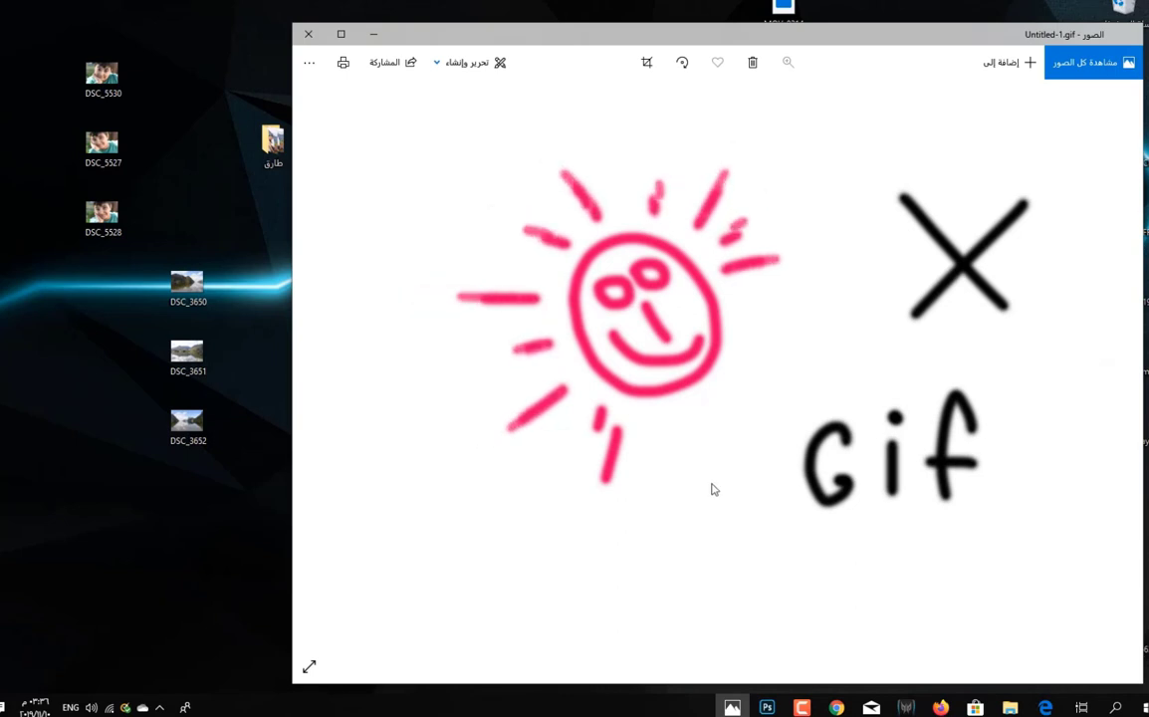
pyautogui.click(309, 35)
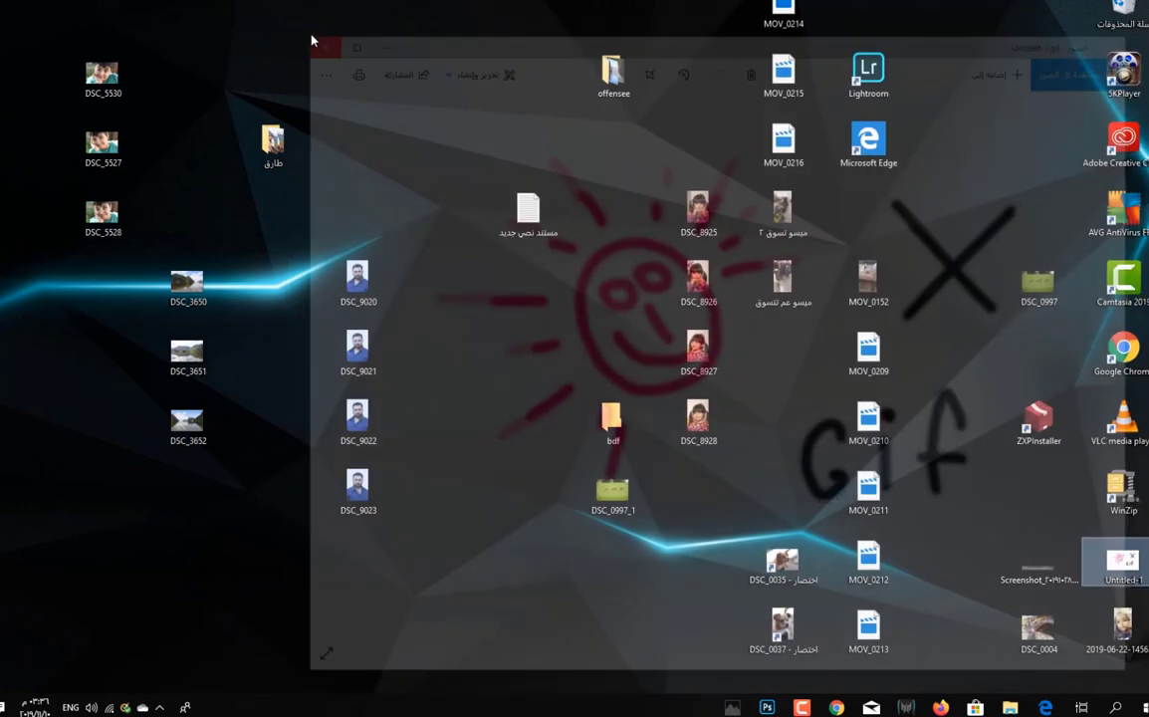